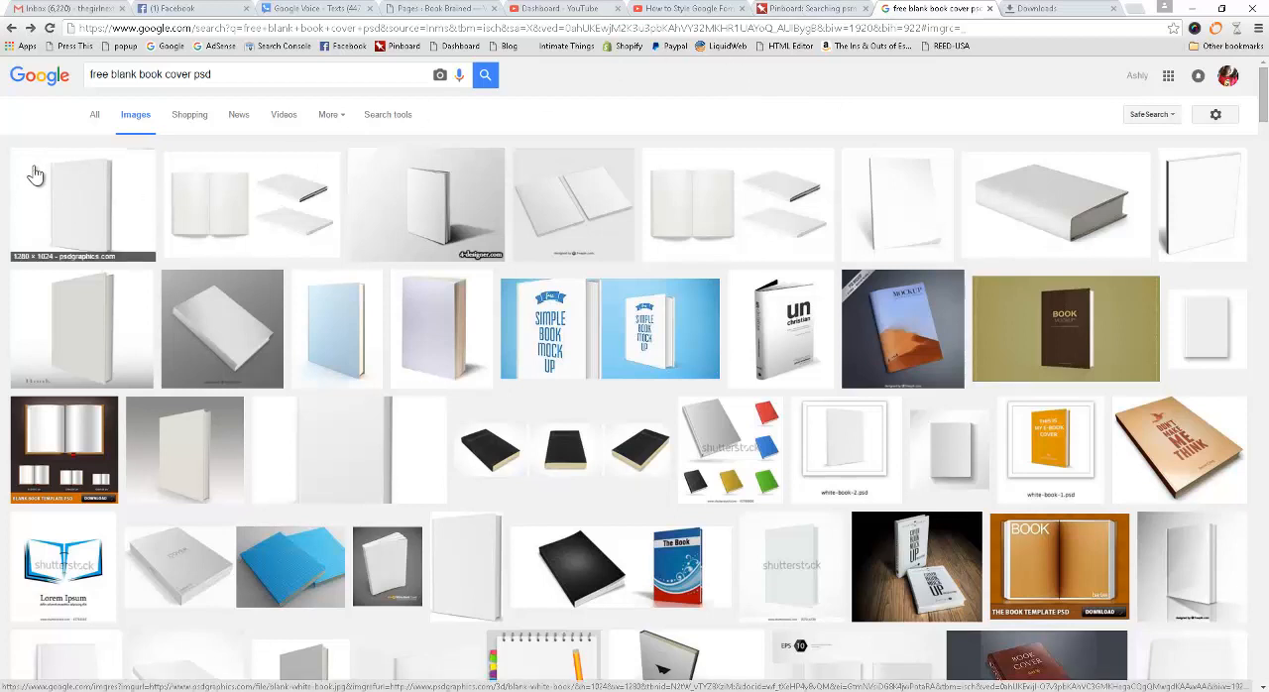
# Open the PSDGraphics blank white book picture from the image results as a full-size image.
pyautogui.click(34, 174)
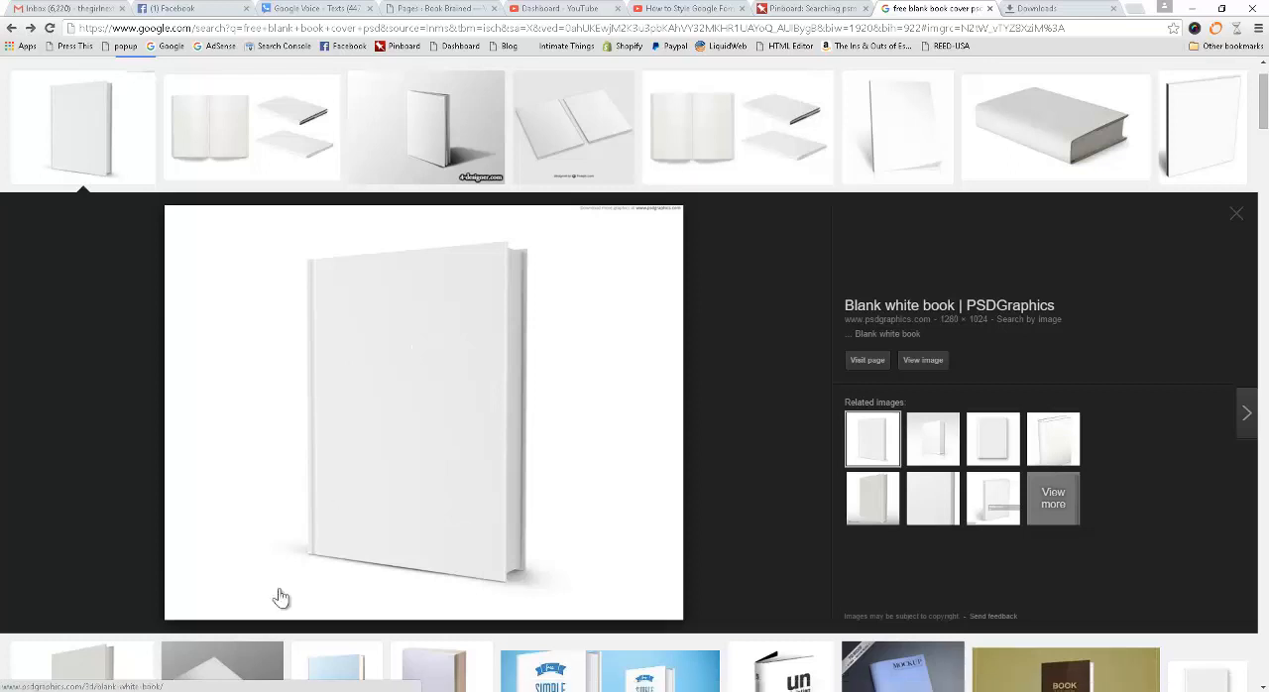
pyautogui.moveTo(144, 690)
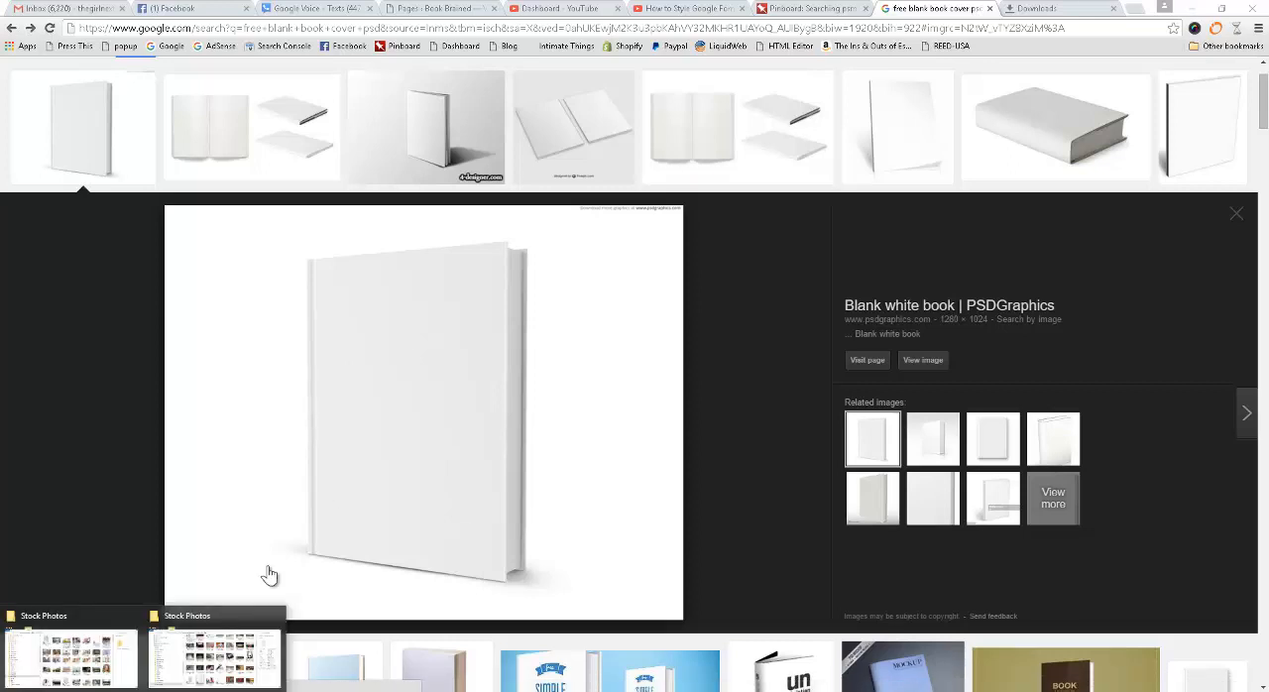
pyautogui.click(917, 360)
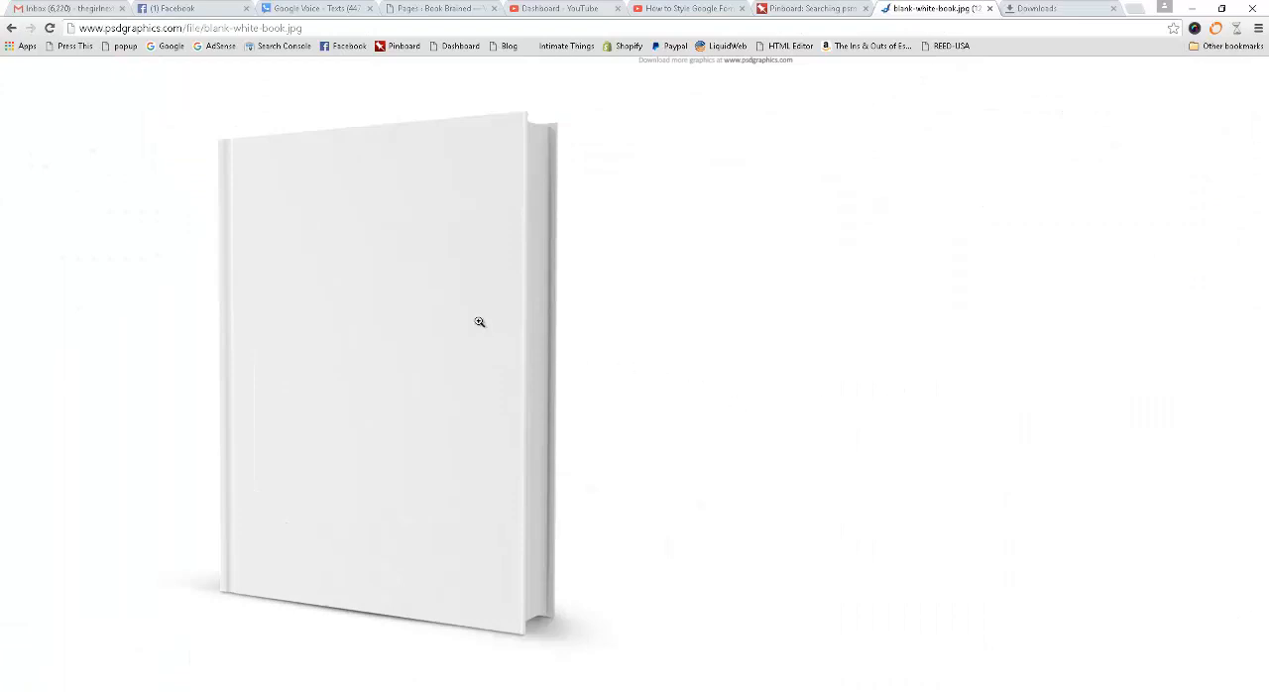
pyautogui.click(478, 322)
# Save the blank book image to the Desktop as blank-white-book (1).jpg.
pyautogui.rightClick(470, 241)
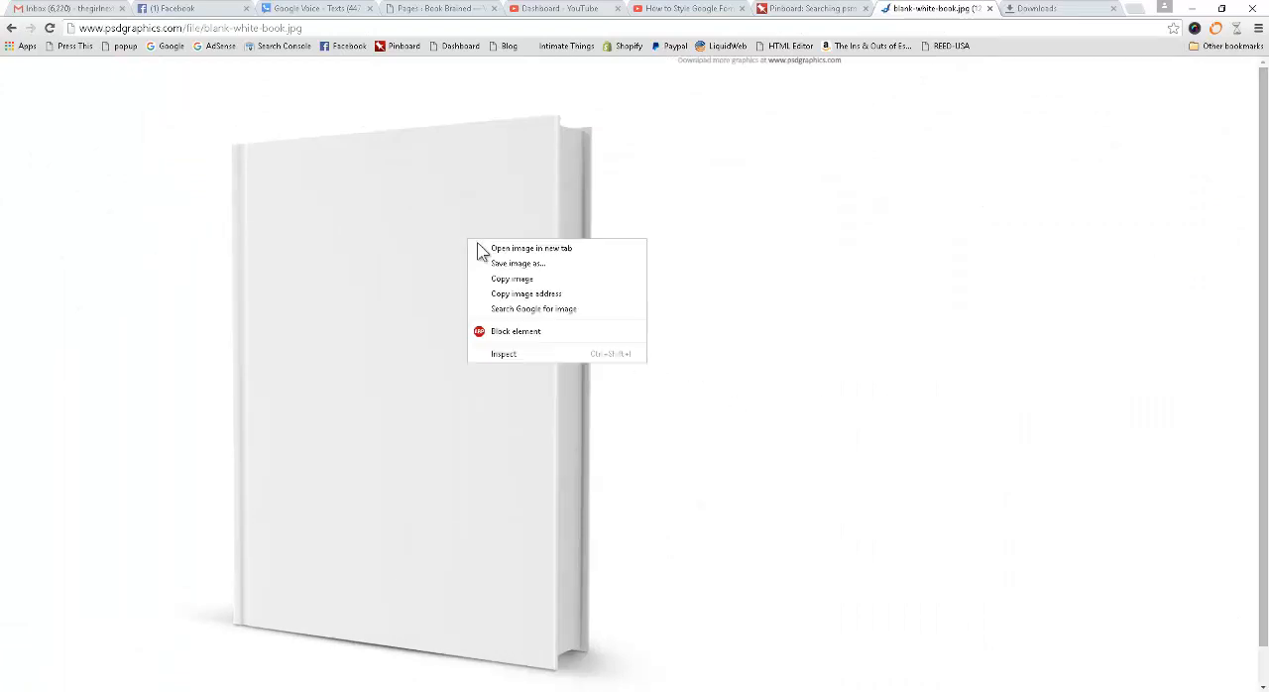
pyautogui.click(546, 263)
pyautogui.click(96, 40)
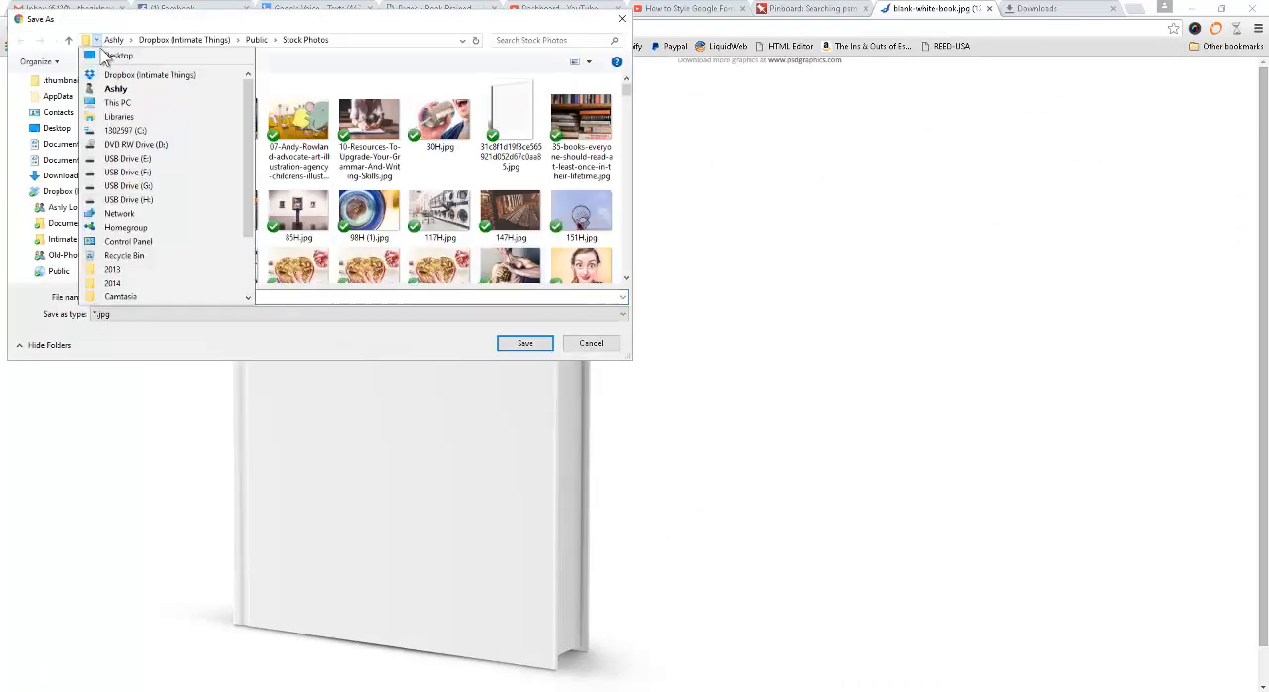
pyautogui.click(119, 51)
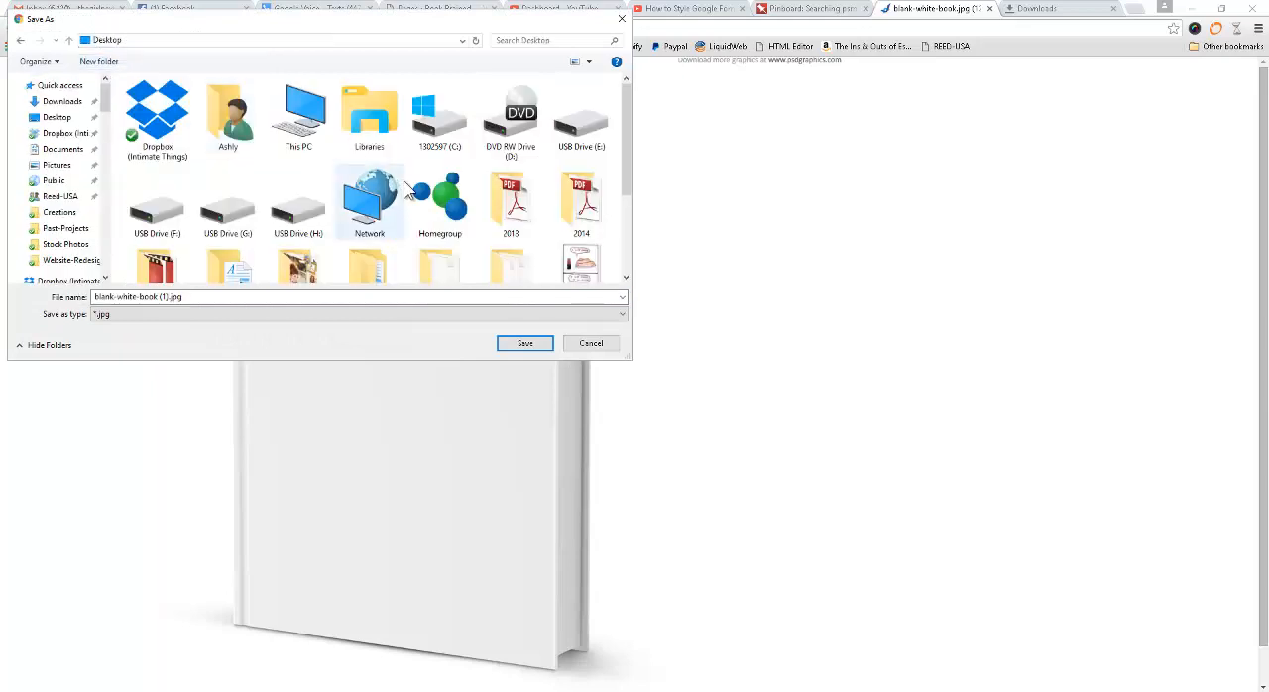
pyautogui.click(526, 344)
pyautogui.rightClick(531, 347)
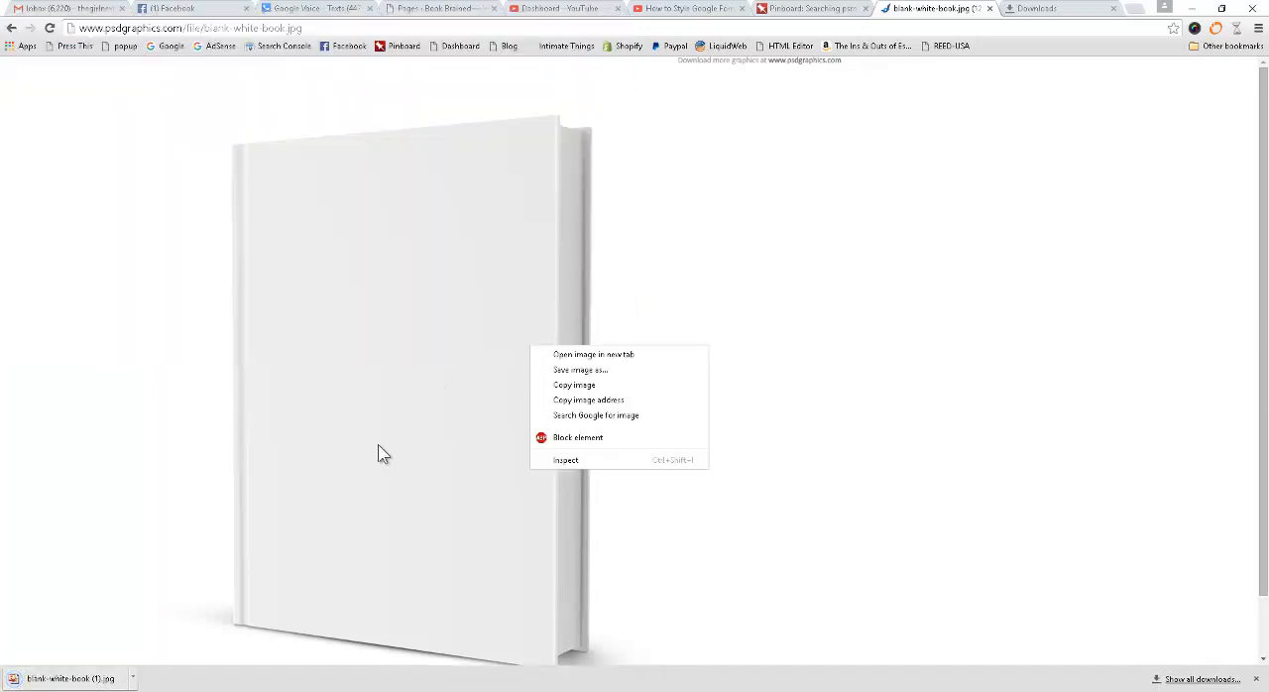
# Switch to the open File Explorer window and go to the Desktop folder.
pyautogui.click(79, 691)
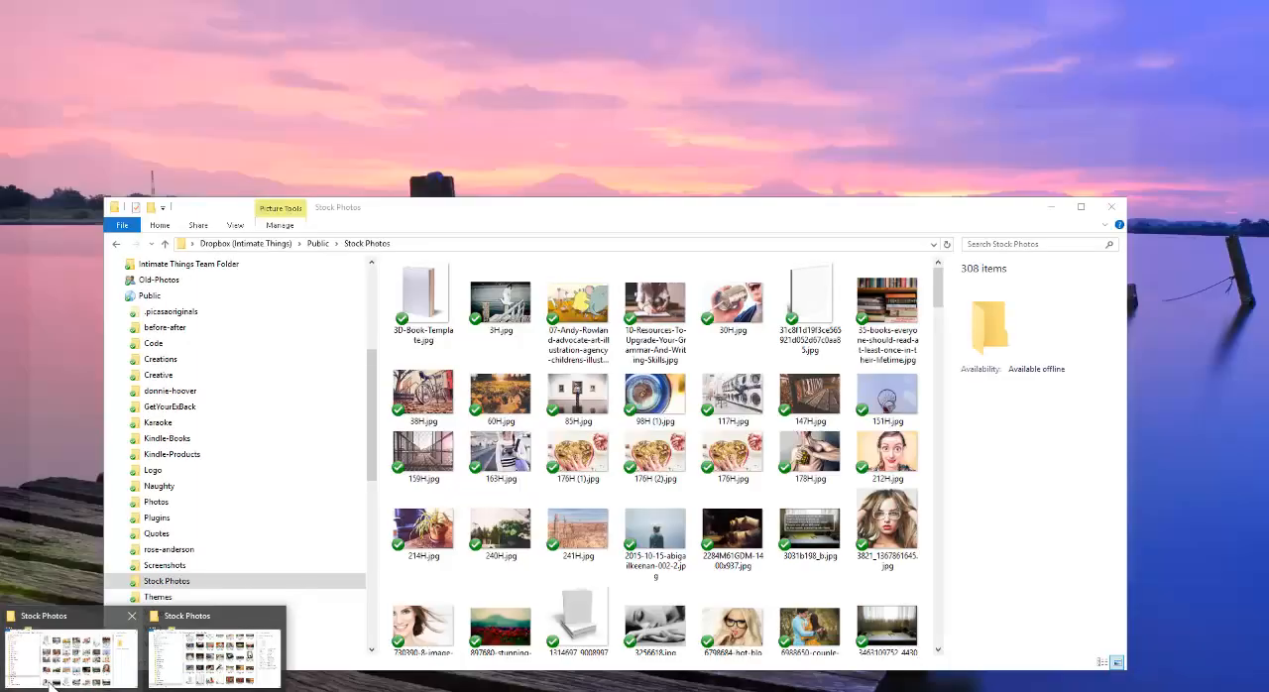
pyautogui.click(55, 680)
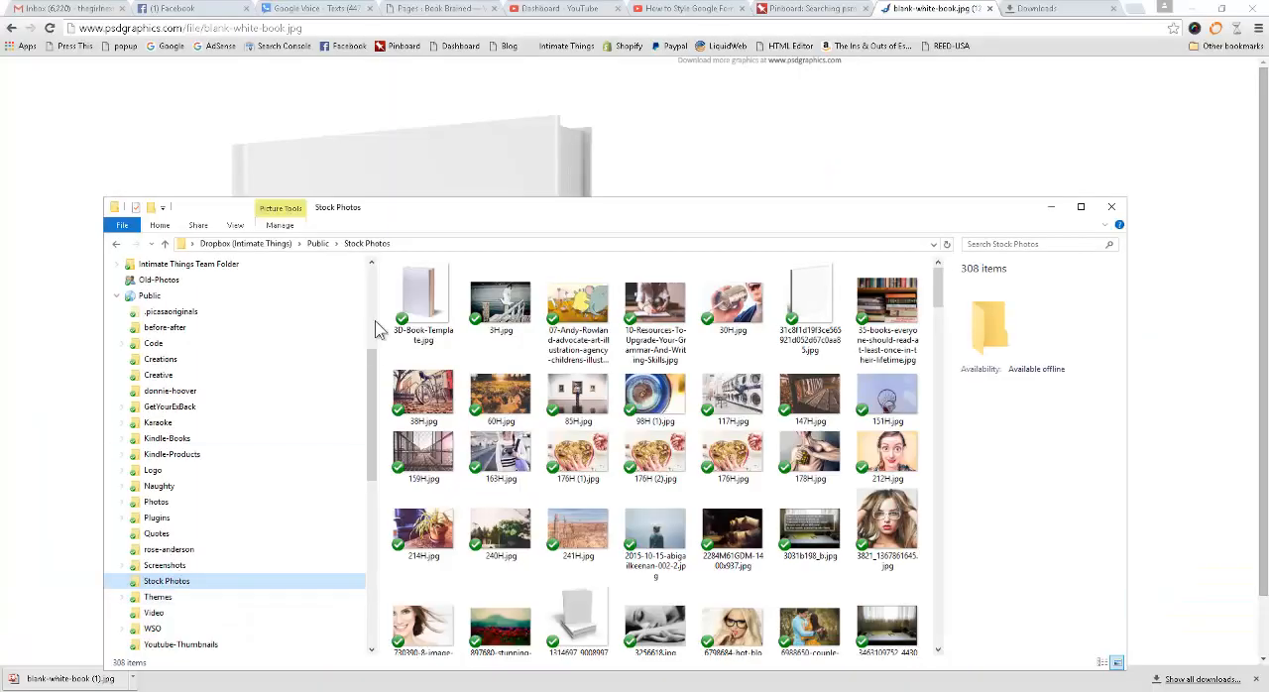
pyautogui.click(190, 245)
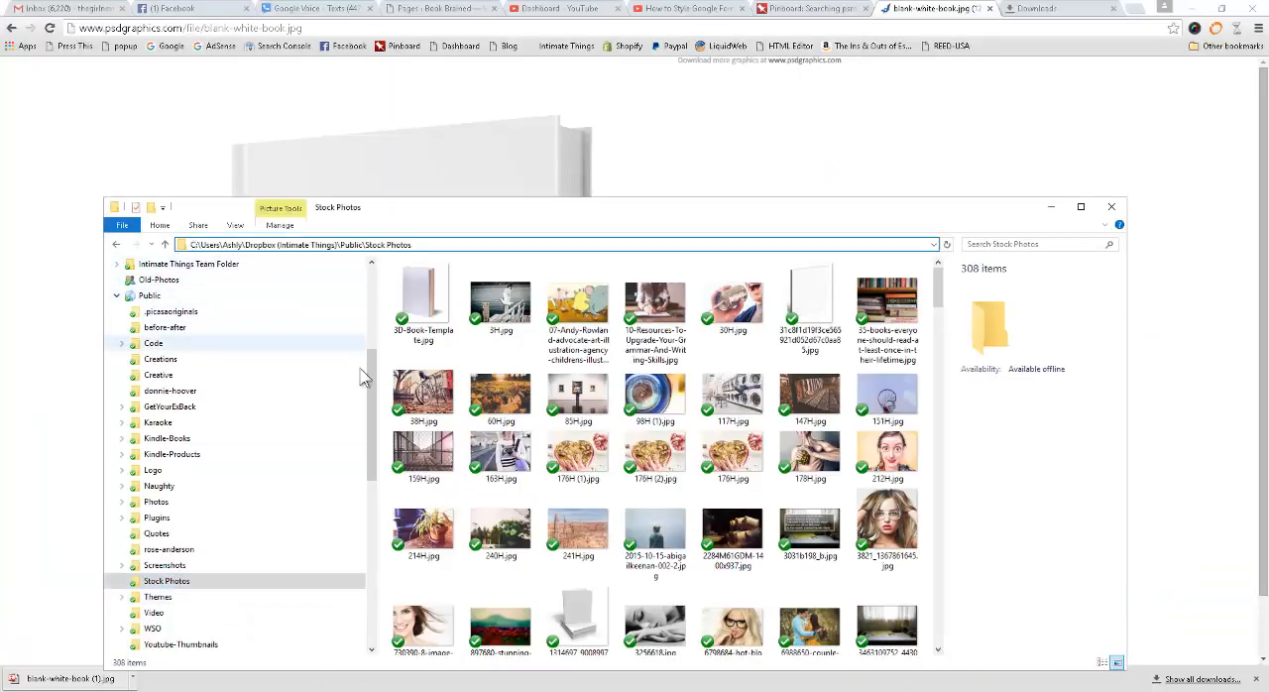
pyautogui.scroll(5, 213, 297)
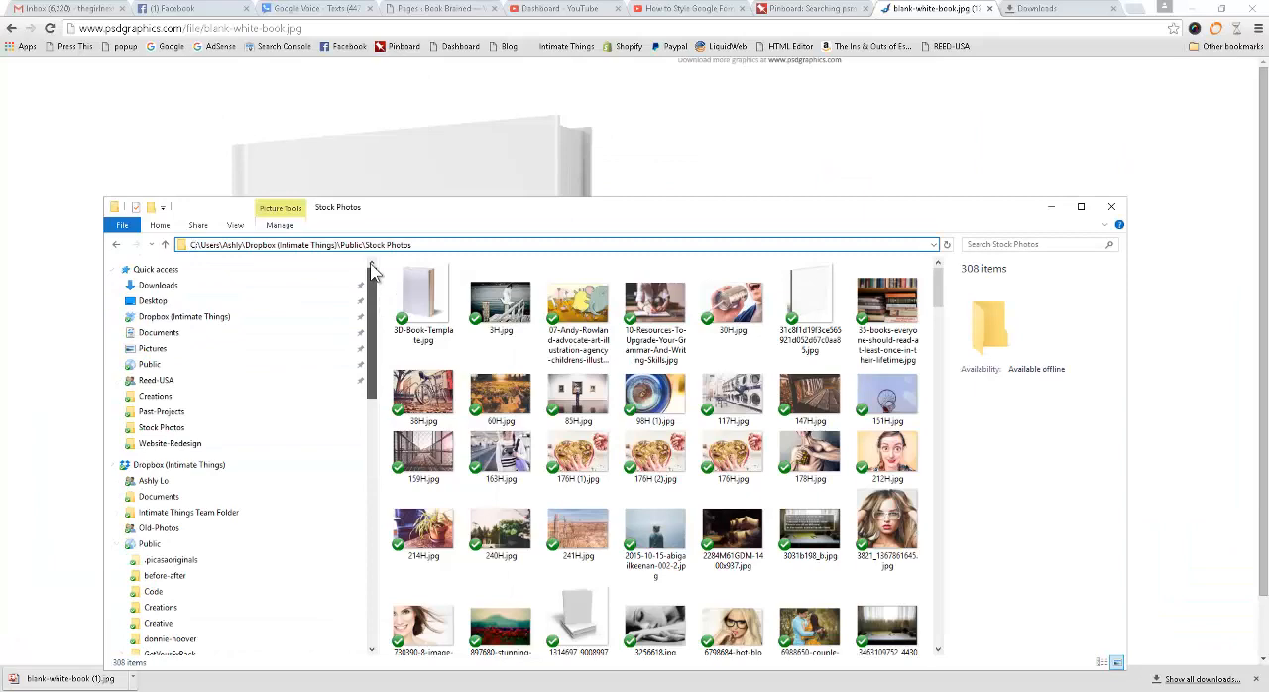
pyautogui.click(199, 303)
# Open blank-white-book (1).jpg from the Desktop folder with GNU Image Manipulation Program.
pyautogui.moveTo(942, 283); pyautogui.dragTo(939, 385)
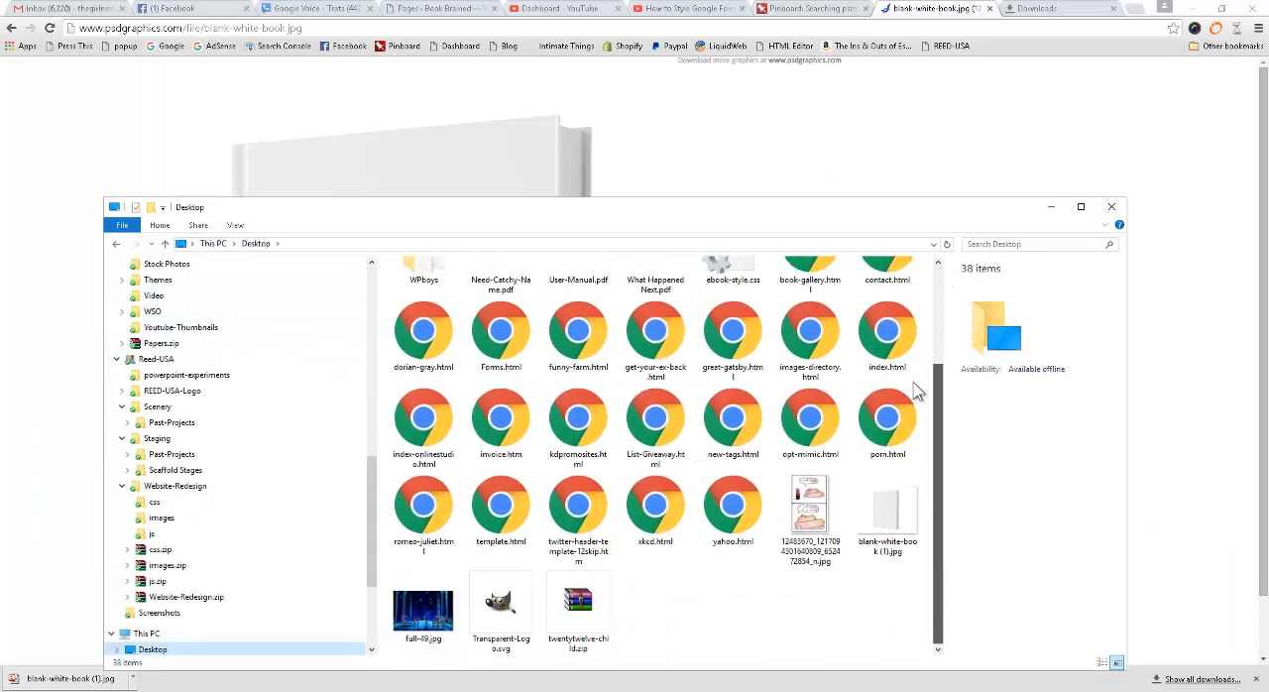
pyautogui.rightClick(880, 523)
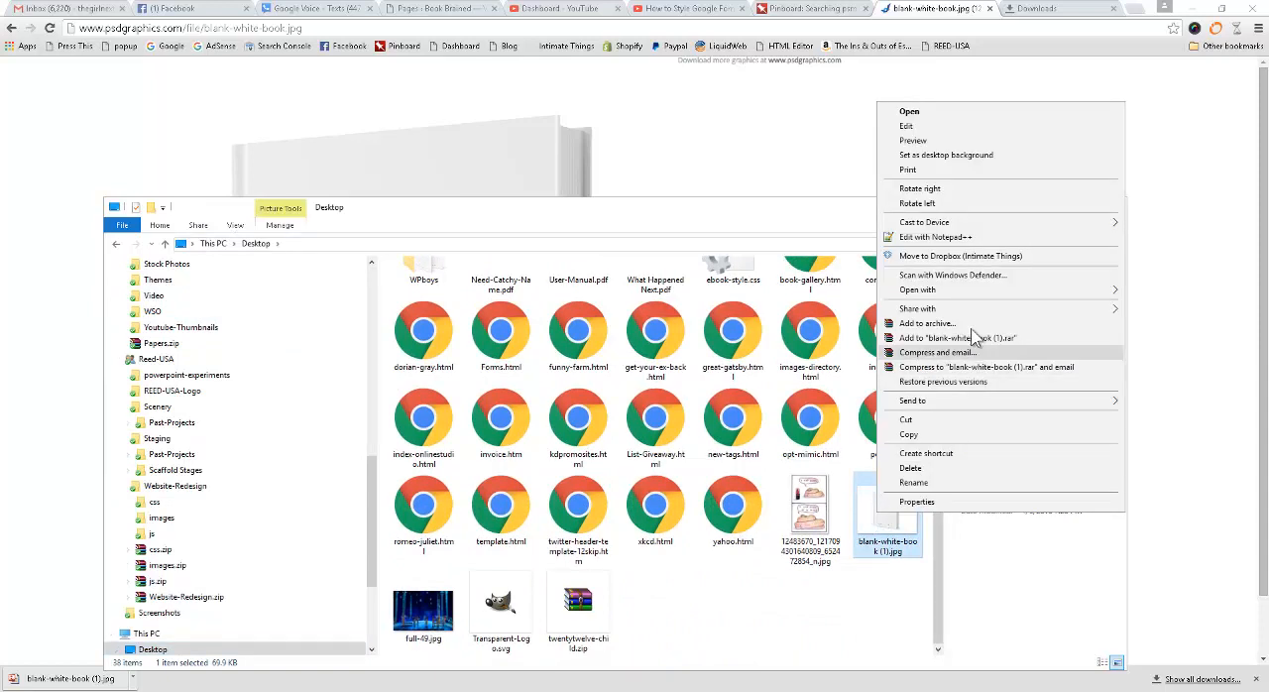
pyautogui.moveTo(953, 292)
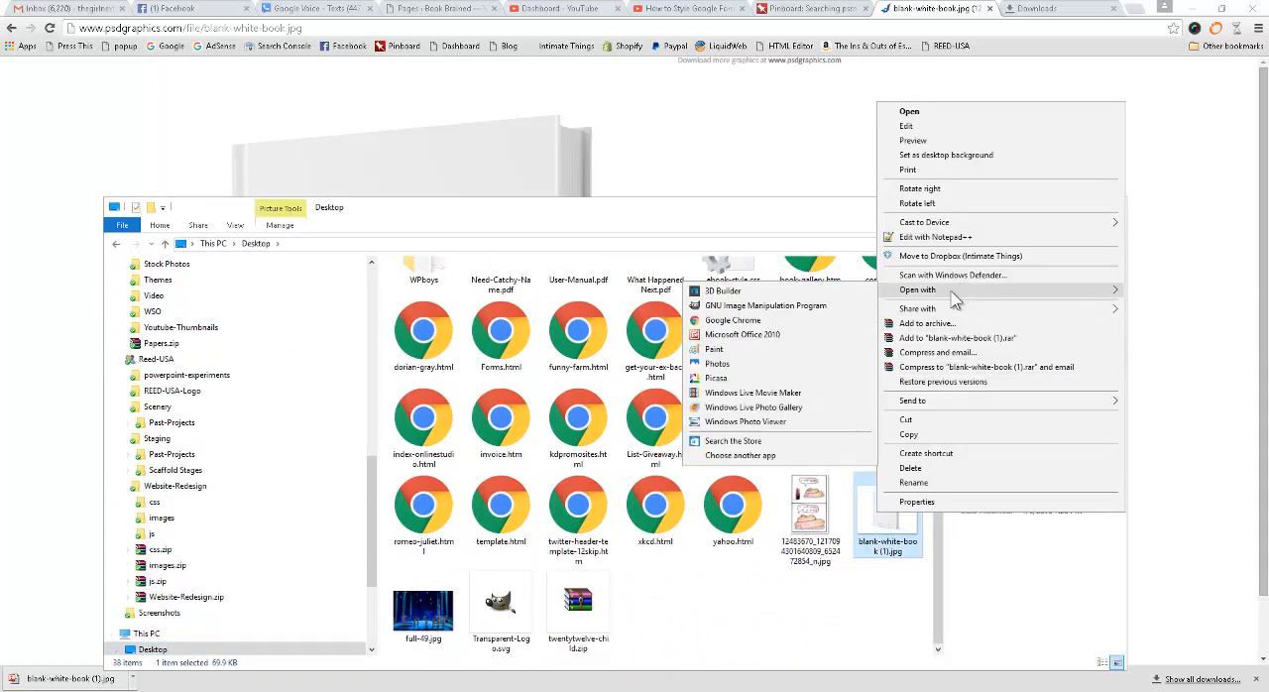
pyautogui.click(763, 305)
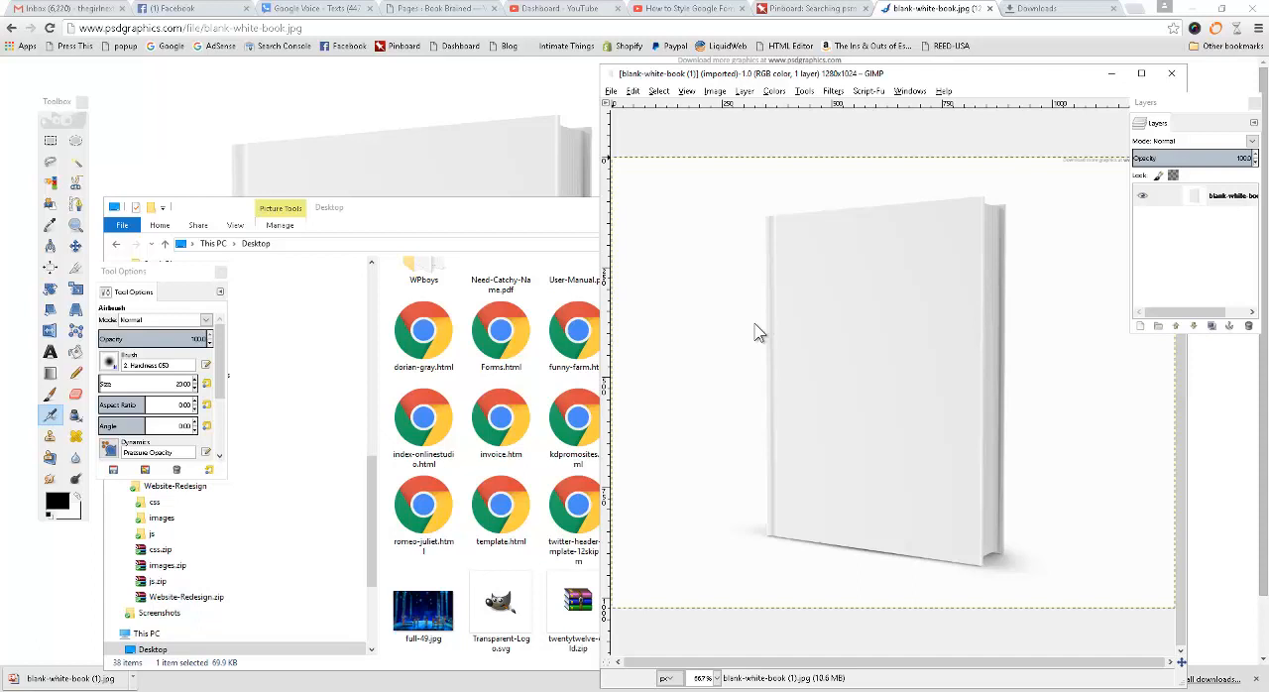
# Maximize the image window and add an alpha channel to the blank-white-book layer.
pyautogui.moveTo(947, 71); pyautogui.dragTo(850, 83)
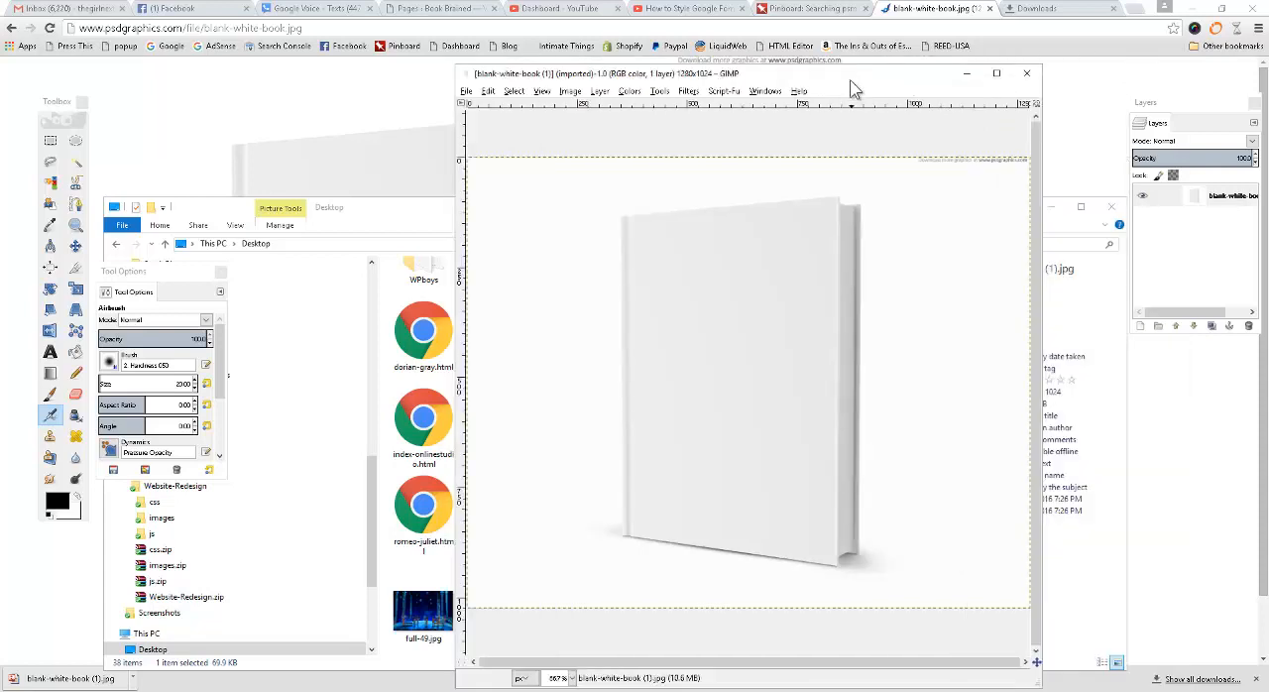
pyautogui.click(996, 73)
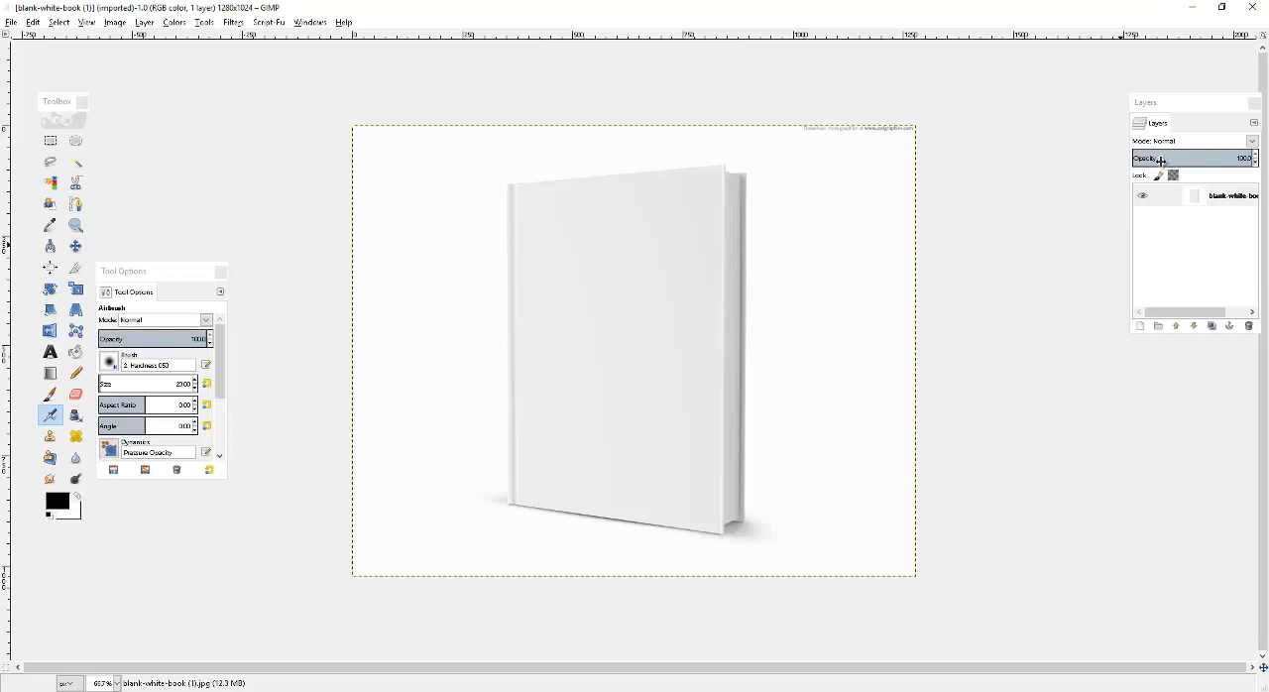
pyautogui.click(87, 22)
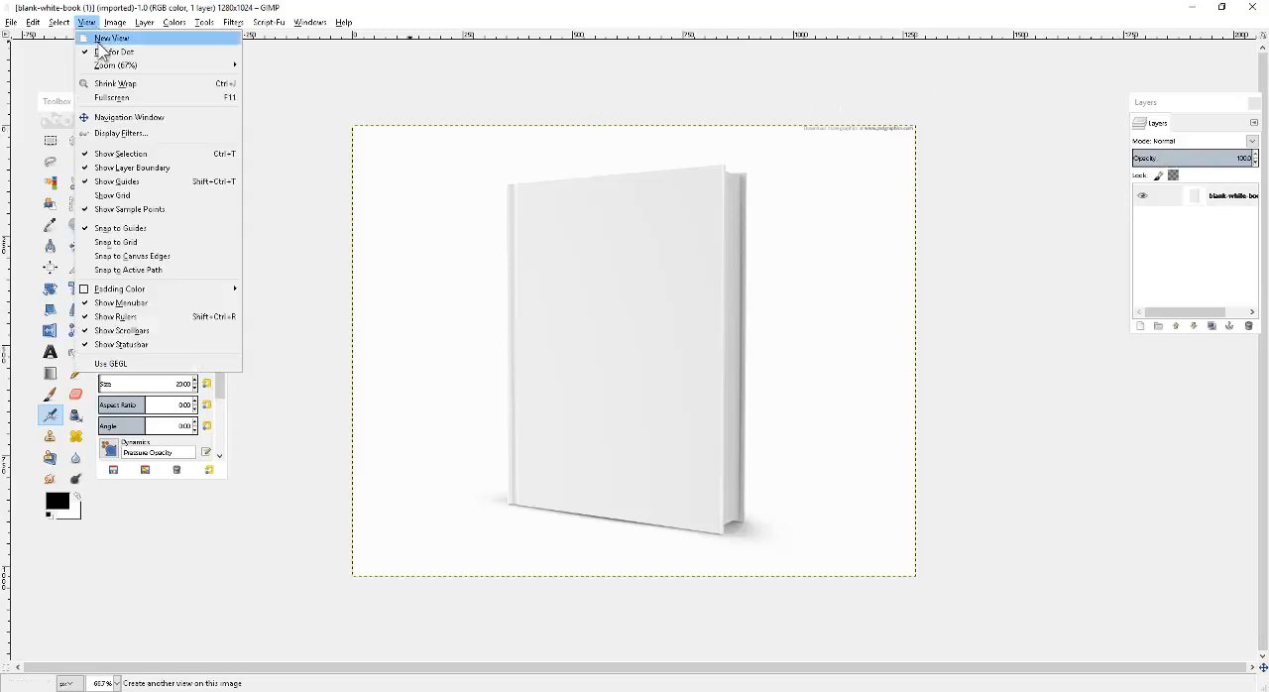
pyautogui.moveTo(173, 63)
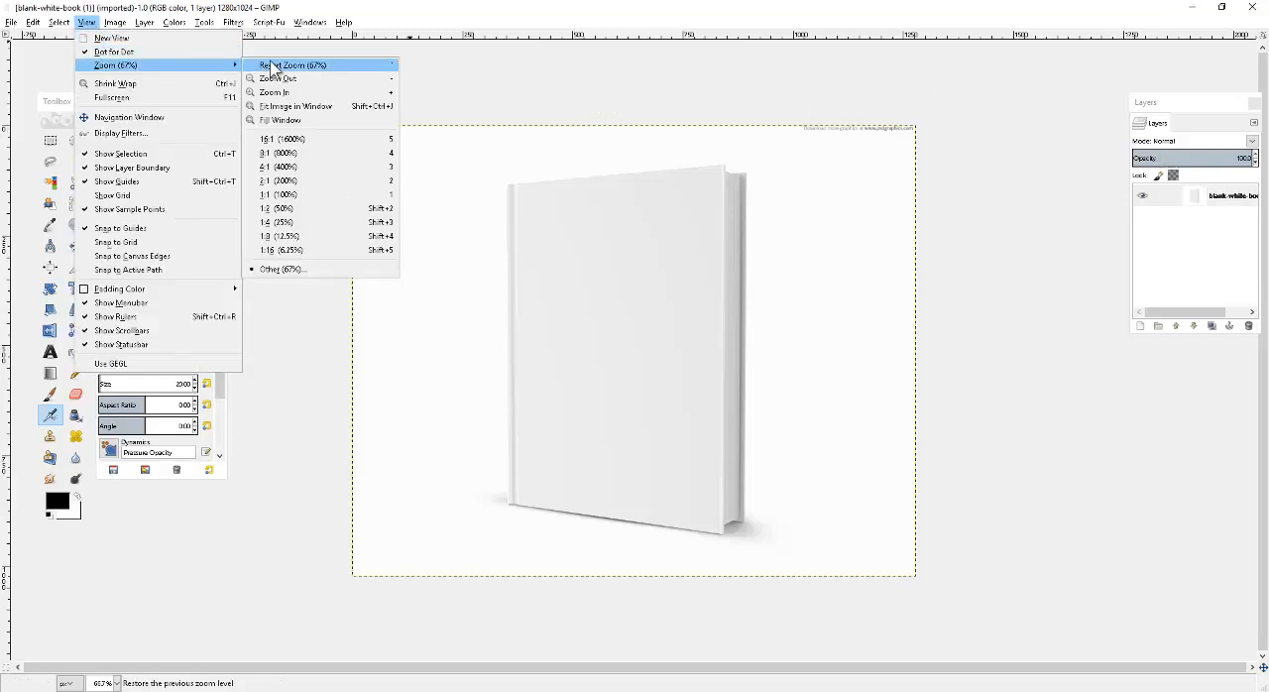
pyautogui.click(304, 195)
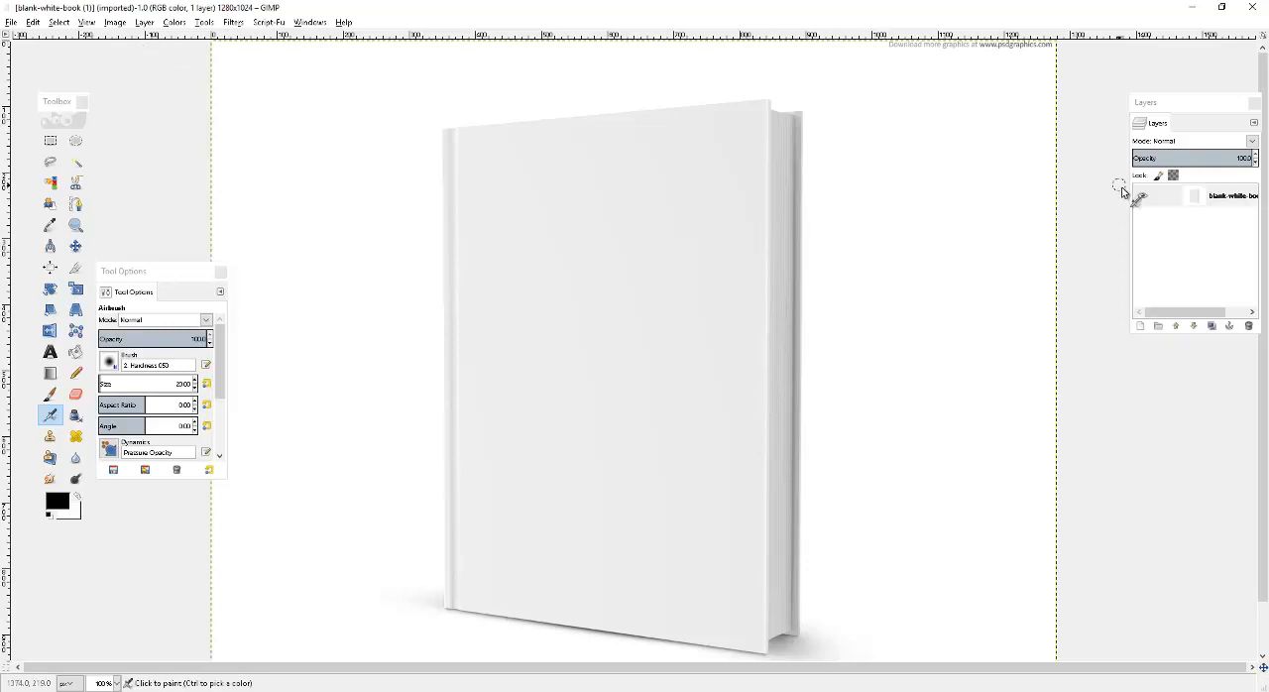
pyautogui.rightClick(1218, 201)
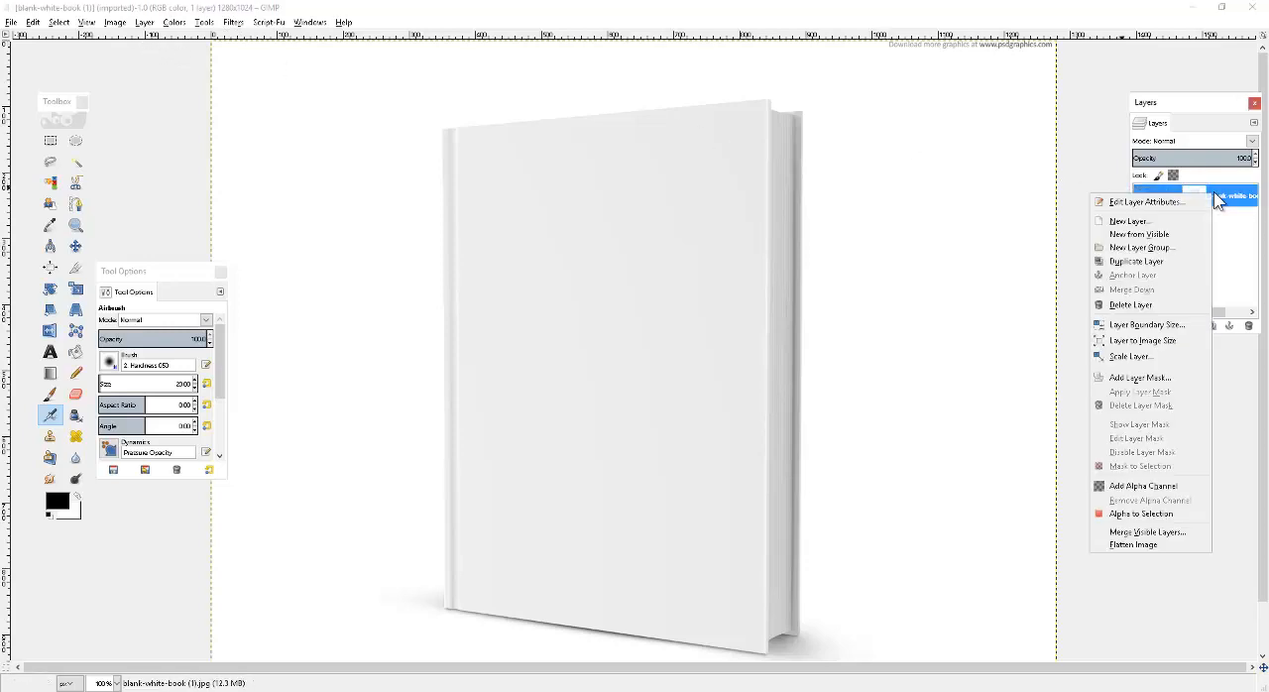
pyautogui.click(1157, 486)
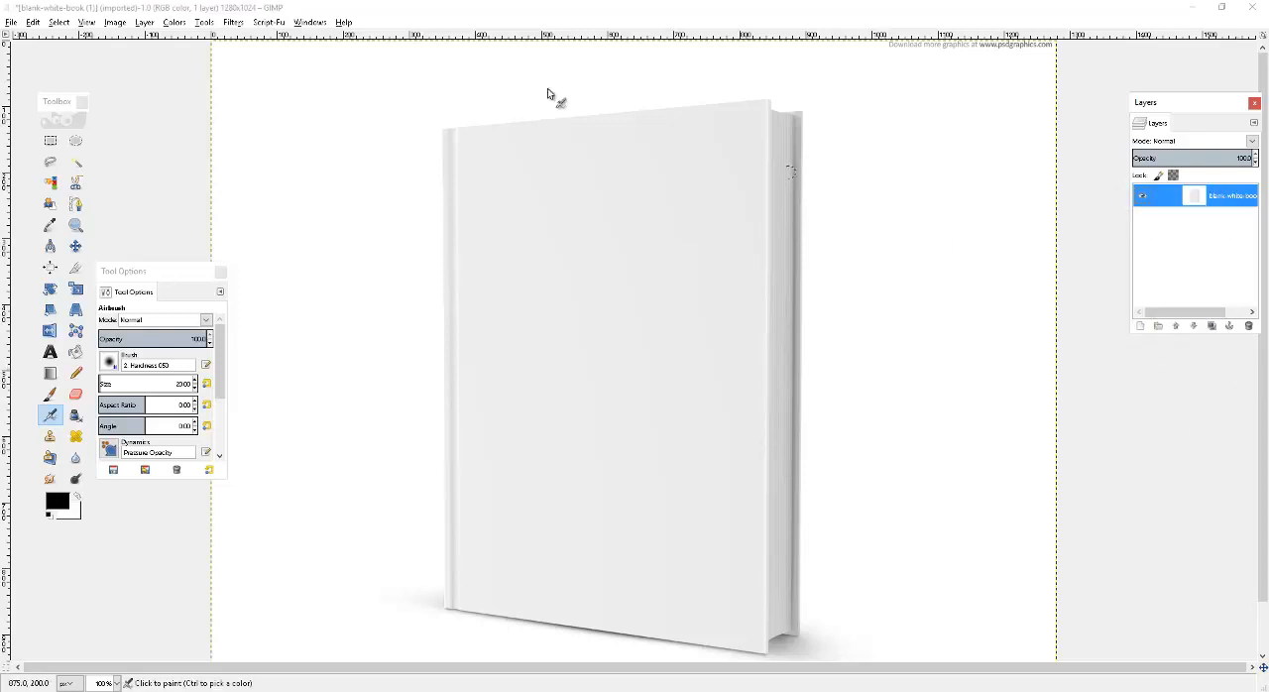
# Create new guides from the selection along the edges of the image.
pyautogui.click(116, 24)
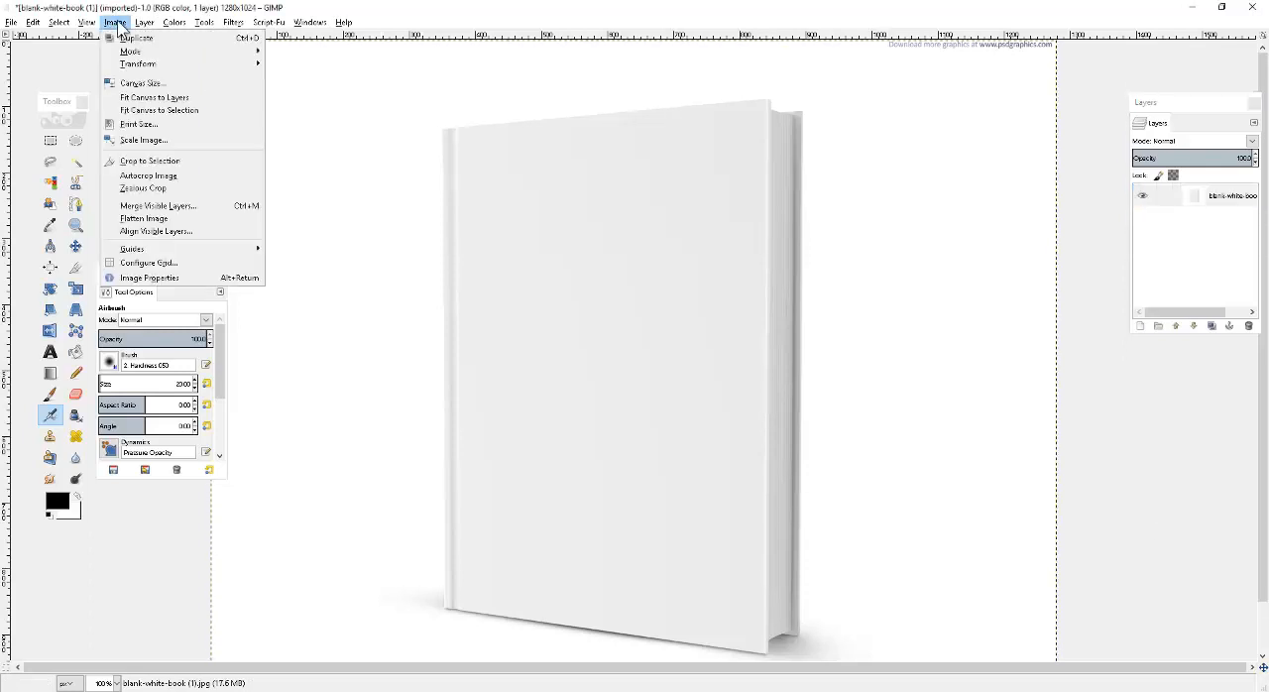
pyautogui.moveTo(210, 252)
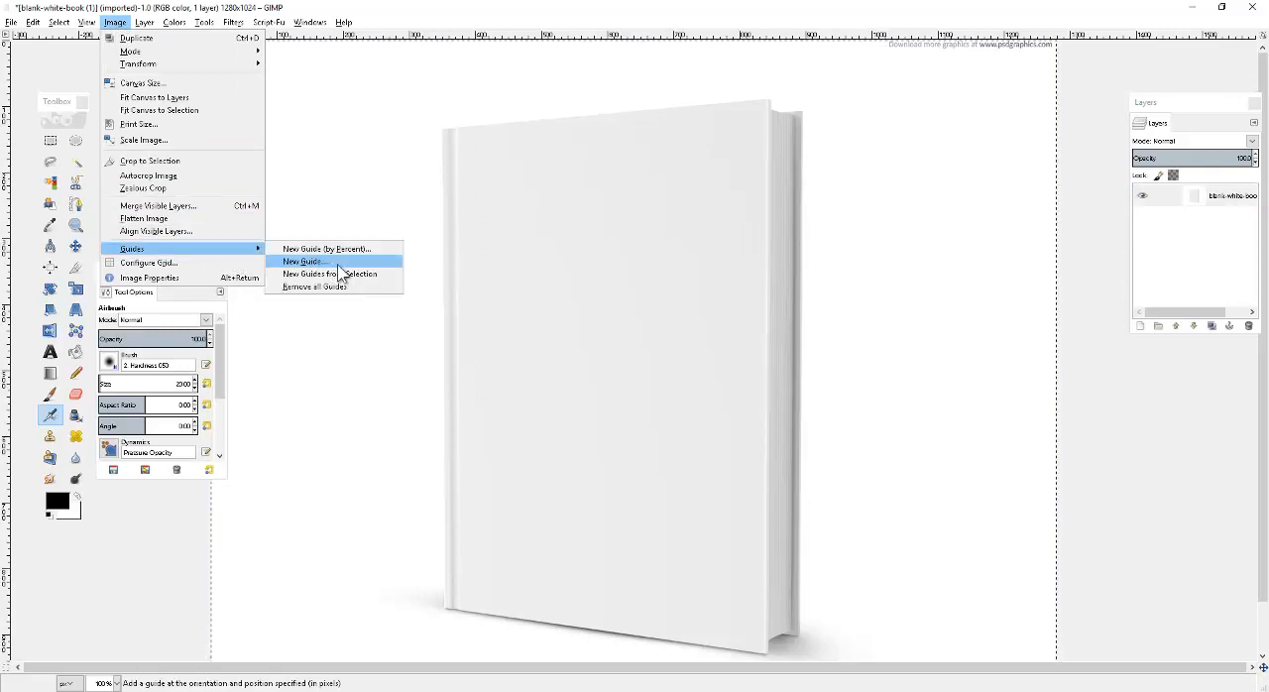
pyautogui.click(373, 274)
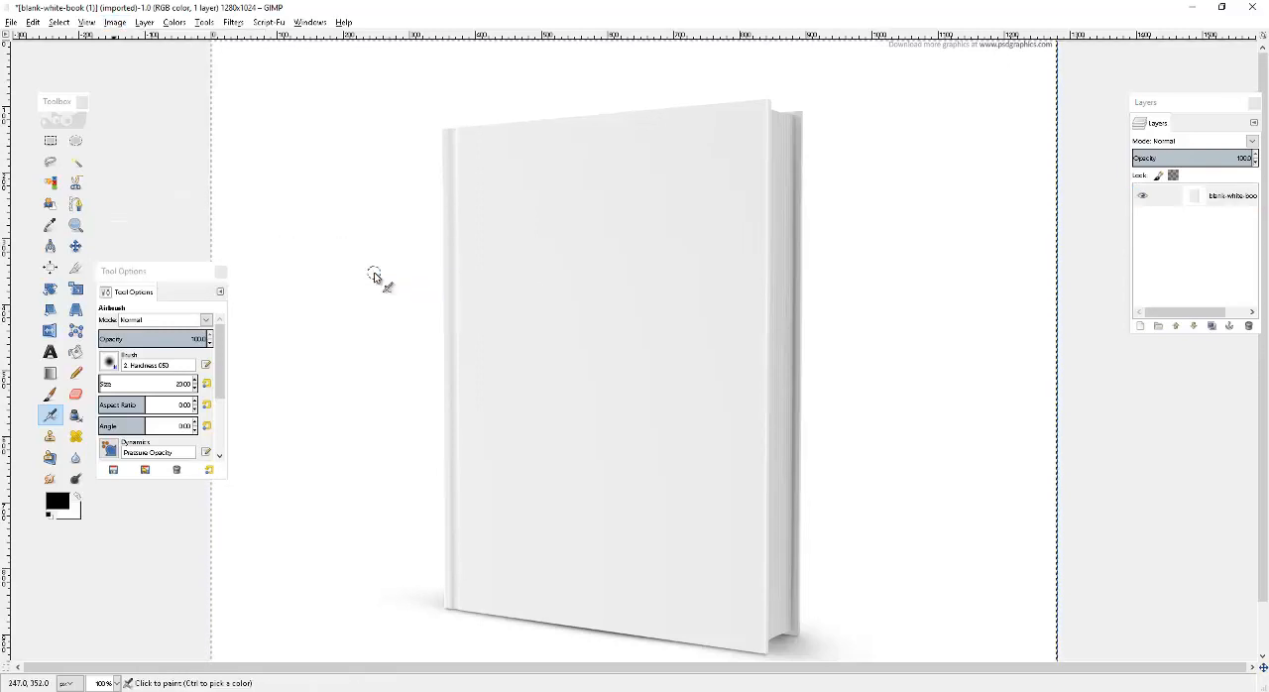
pyautogui.click(87, 24)
pyautogui.moveTo(155, 64)
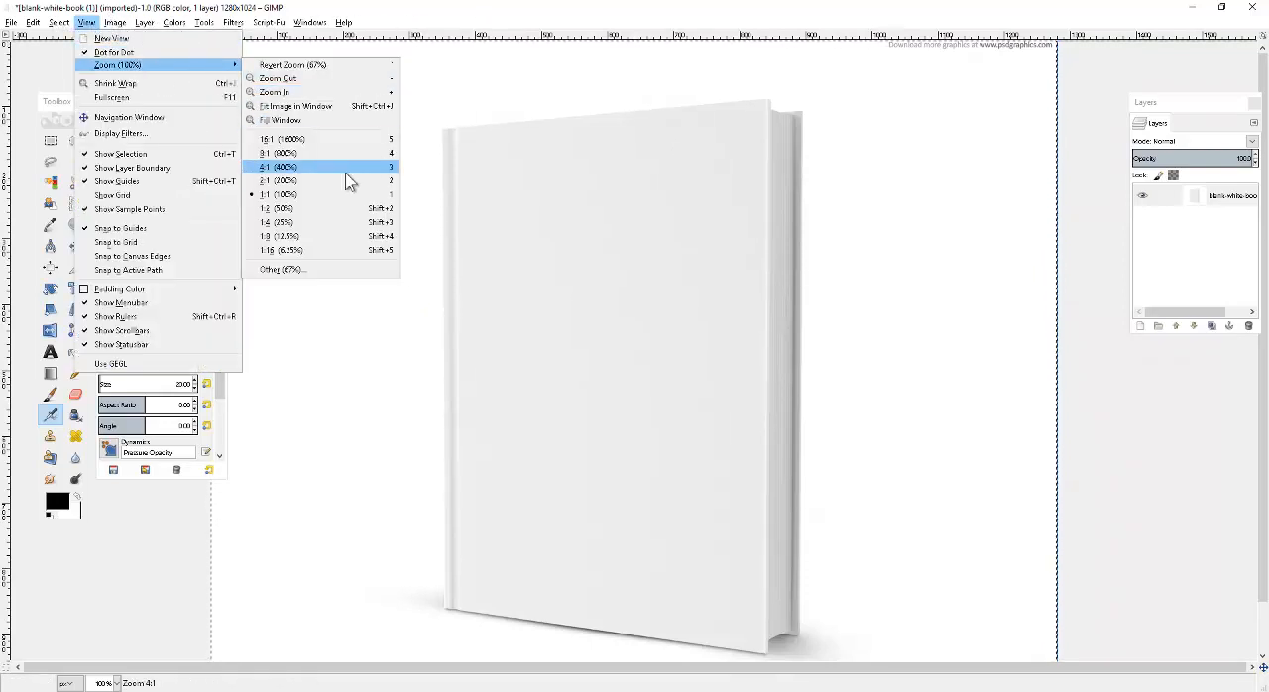
pyautogui.click(331, 208)
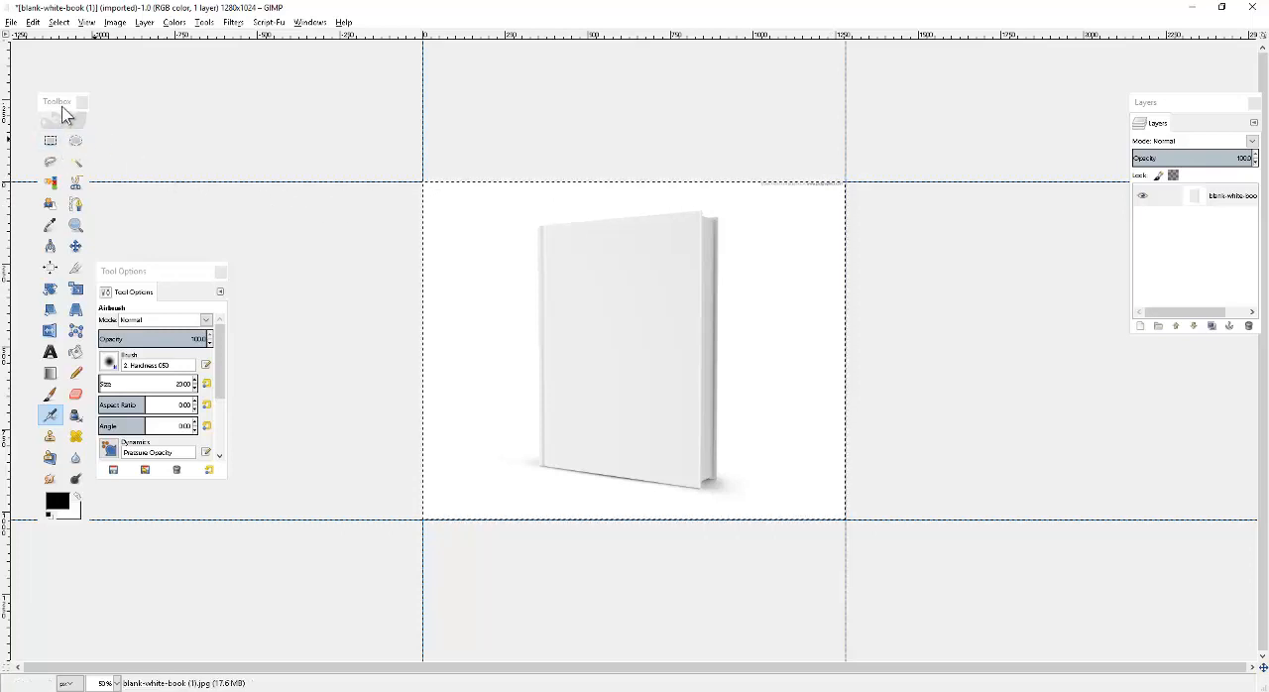
# Make a rectangular selection across the full image width, starting 36 px below the upper edge to leave out the watermark text.
pyautogui.moveTo(56, 119); pyautogui.dragTo(288, 117)
pyautogui.click(286, 136)
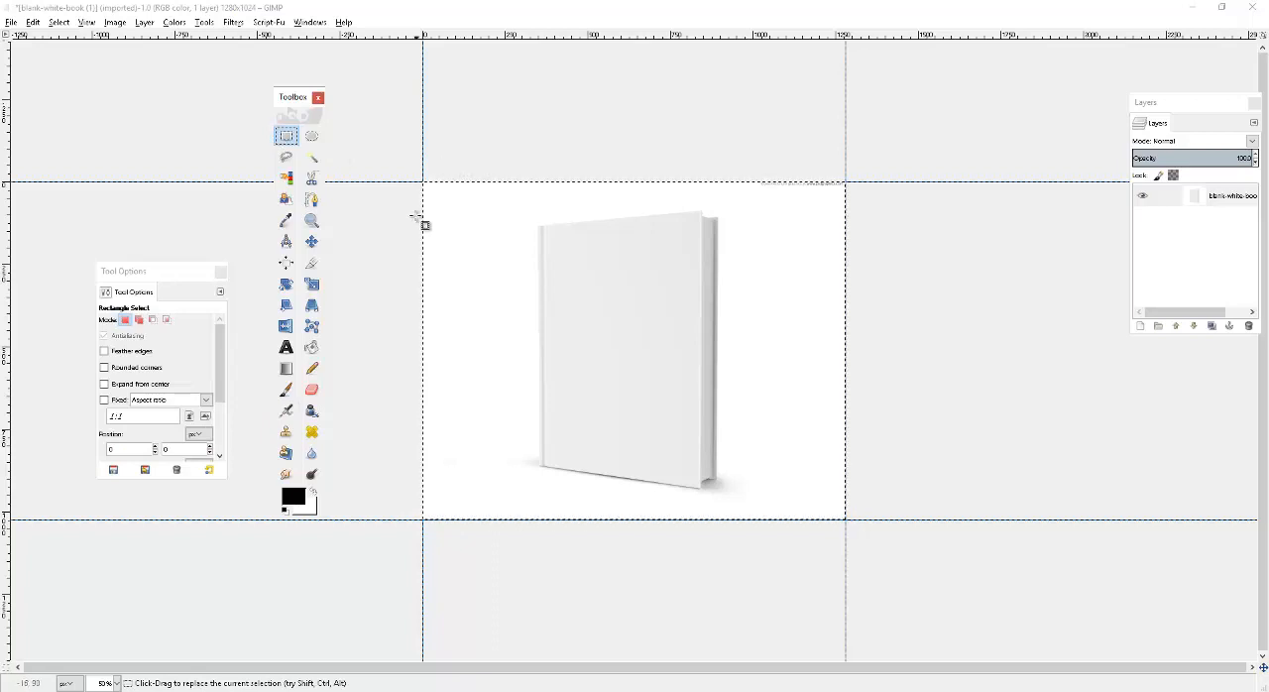
pyautogui.moveTo(423, 182); pyautogui.dragTo(756, 481)
pyautogui.moveTo(851, 518); pyautogui.dragTo(852, 526)
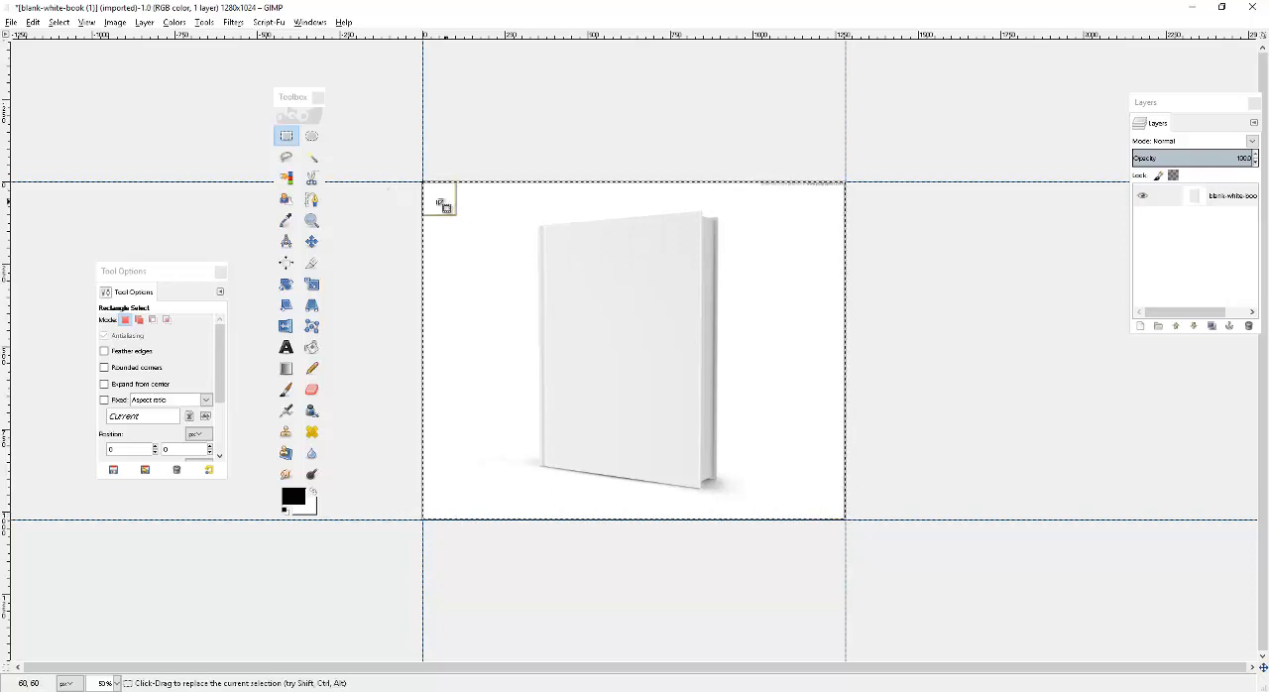
pyautogui.moveTo(439, 201)
pyautogui.mouseDown()
pyautogui.moveTo(454, 214)
pyautogui.moveTo(439, 199)
pyautogui.mouseUp()
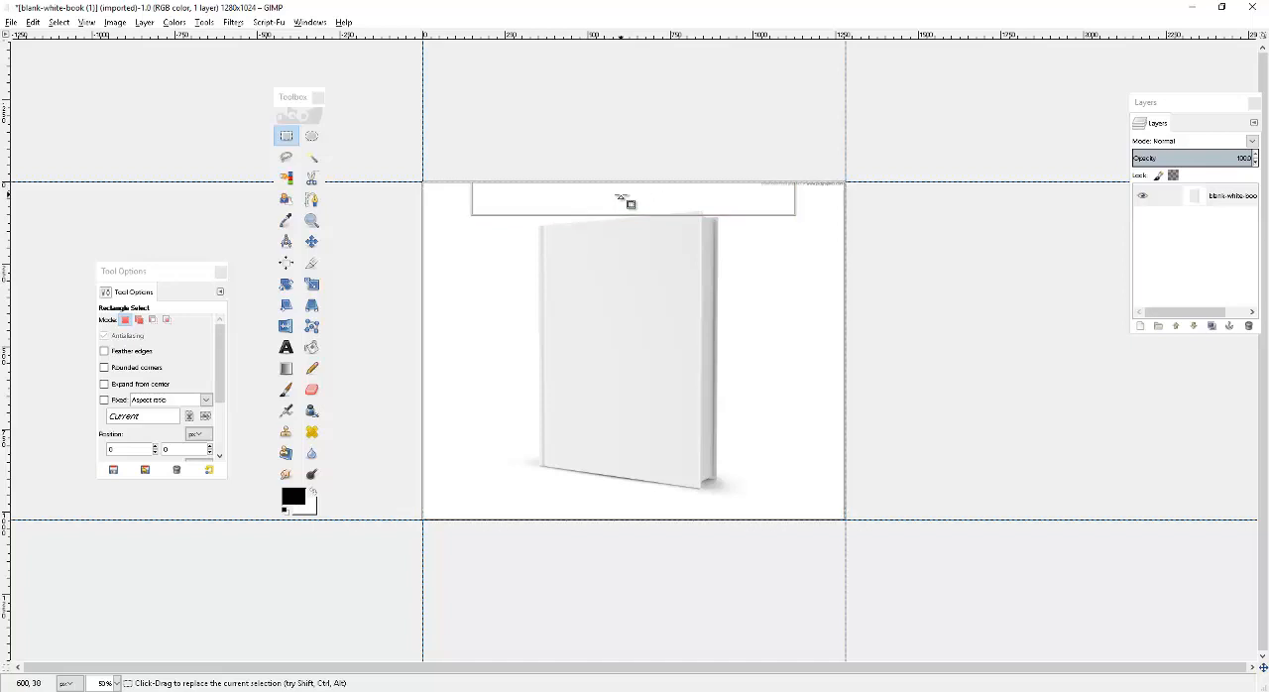
pyautogui.moveTo(628, 203); pyautogui.dragTo(636, 210)
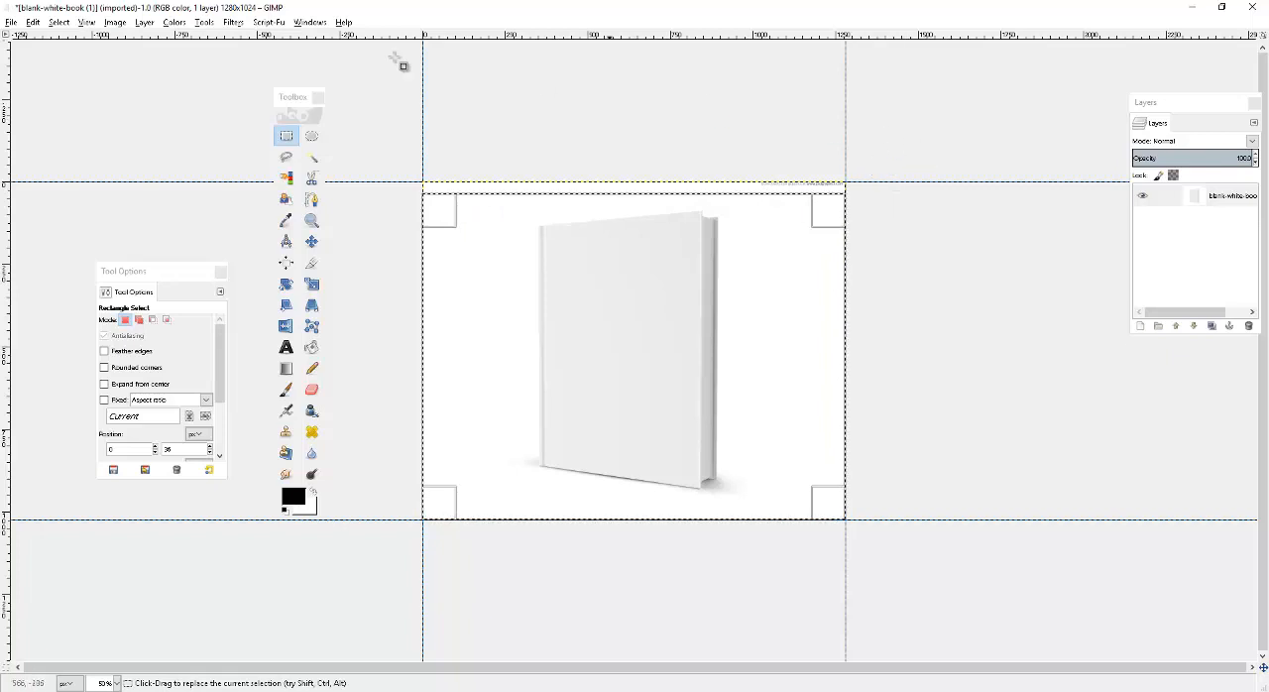
# Crop the layer to the rectangular selection and cut the selected book picture to the clipboard.
pyautogui.click(145, 23)
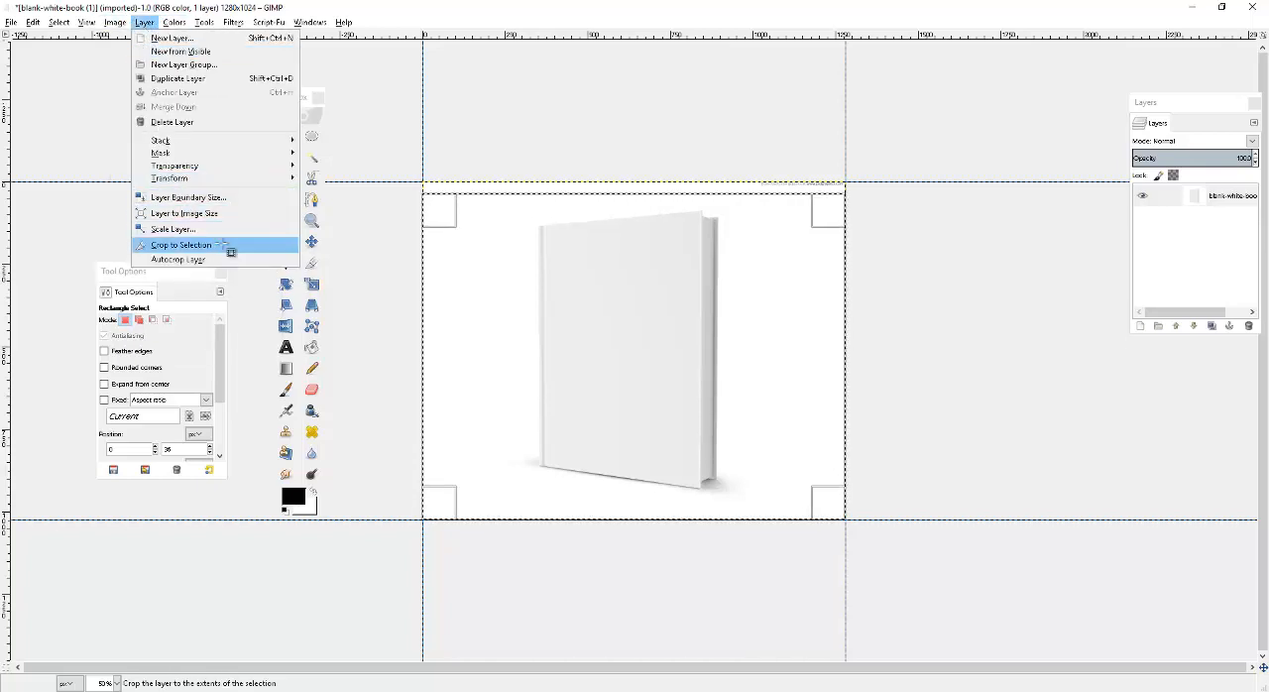
pyautogui.click(222, 247)
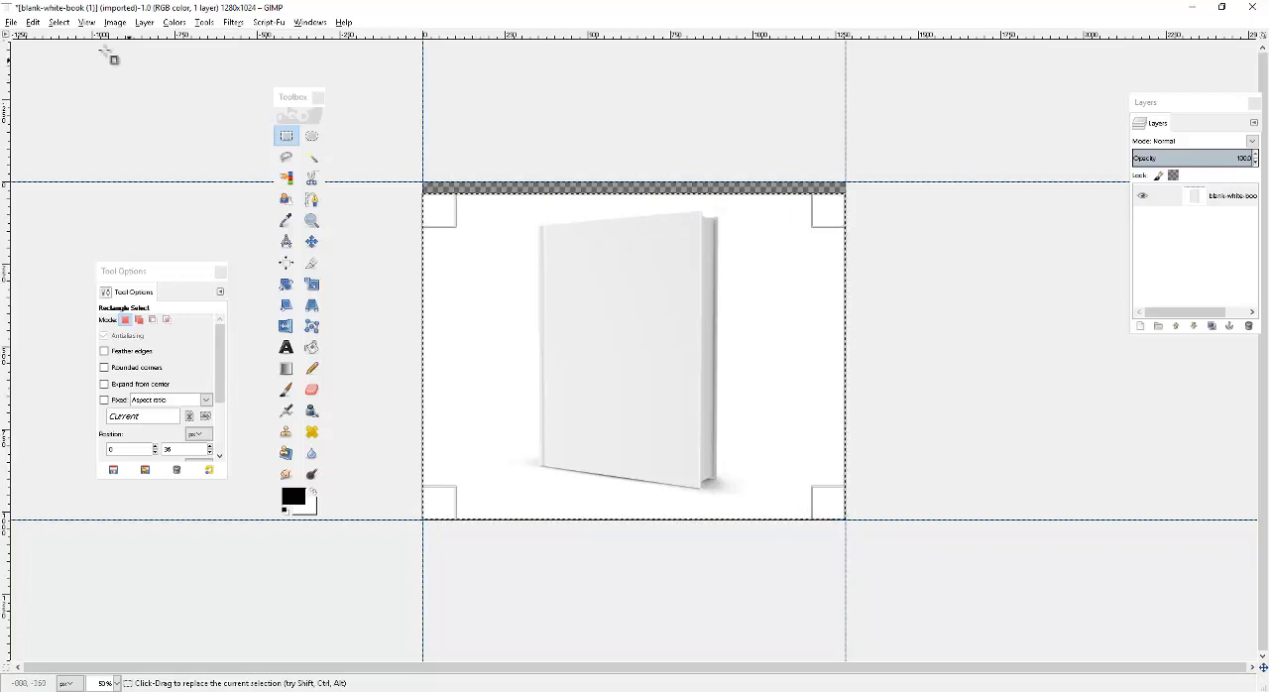
pyautogui.click(33, 22)
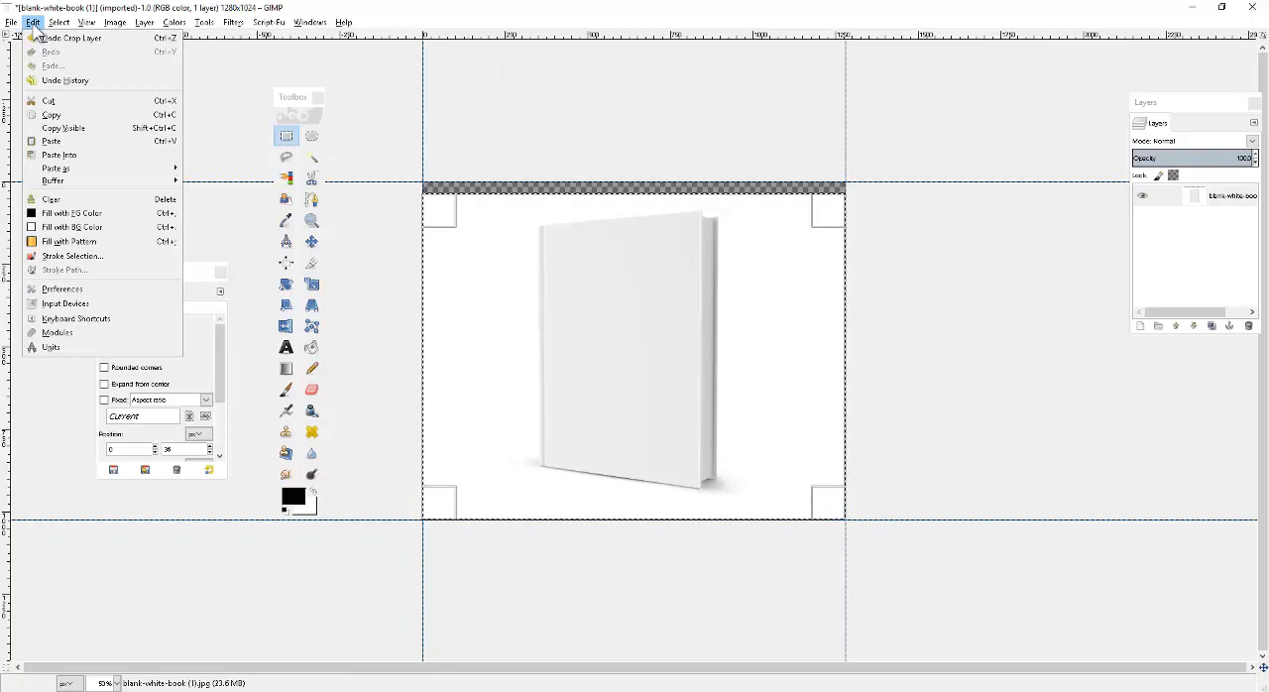
pyautogui.click(50, 100)
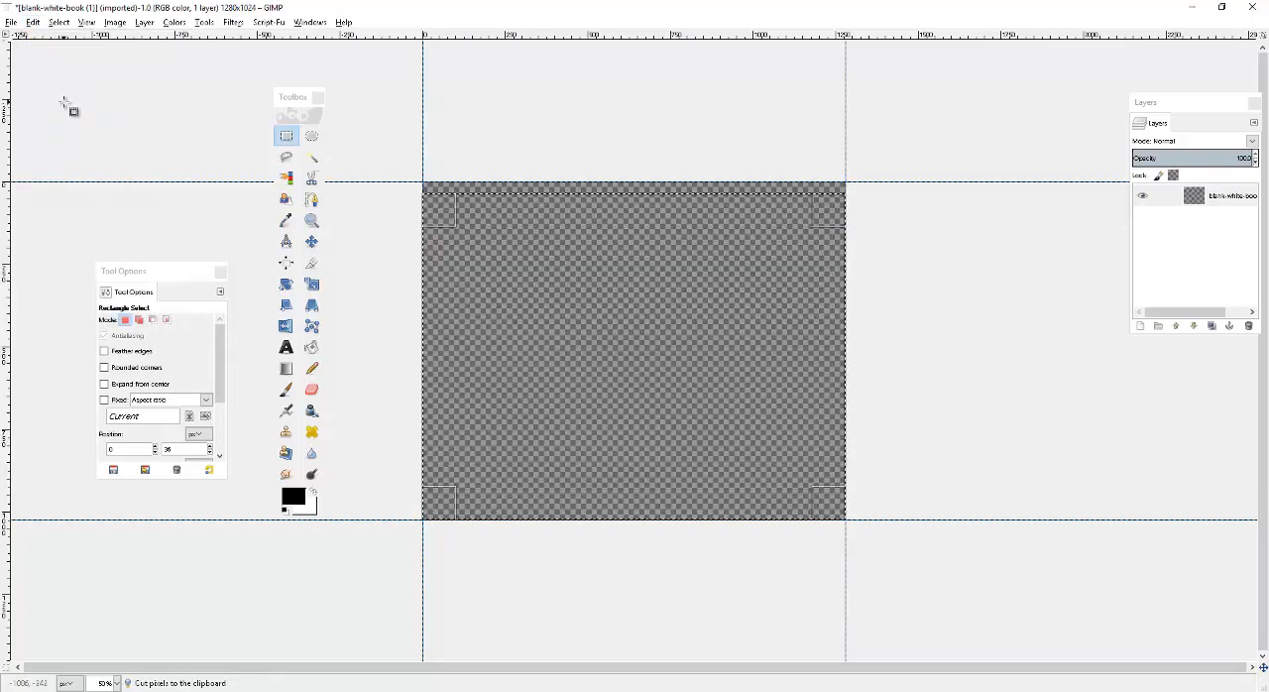
# Create a new image from the clipboard contents and move its window aside.
pyautogui.click(10, 22)
pyautogui.moveTo(129, 60)
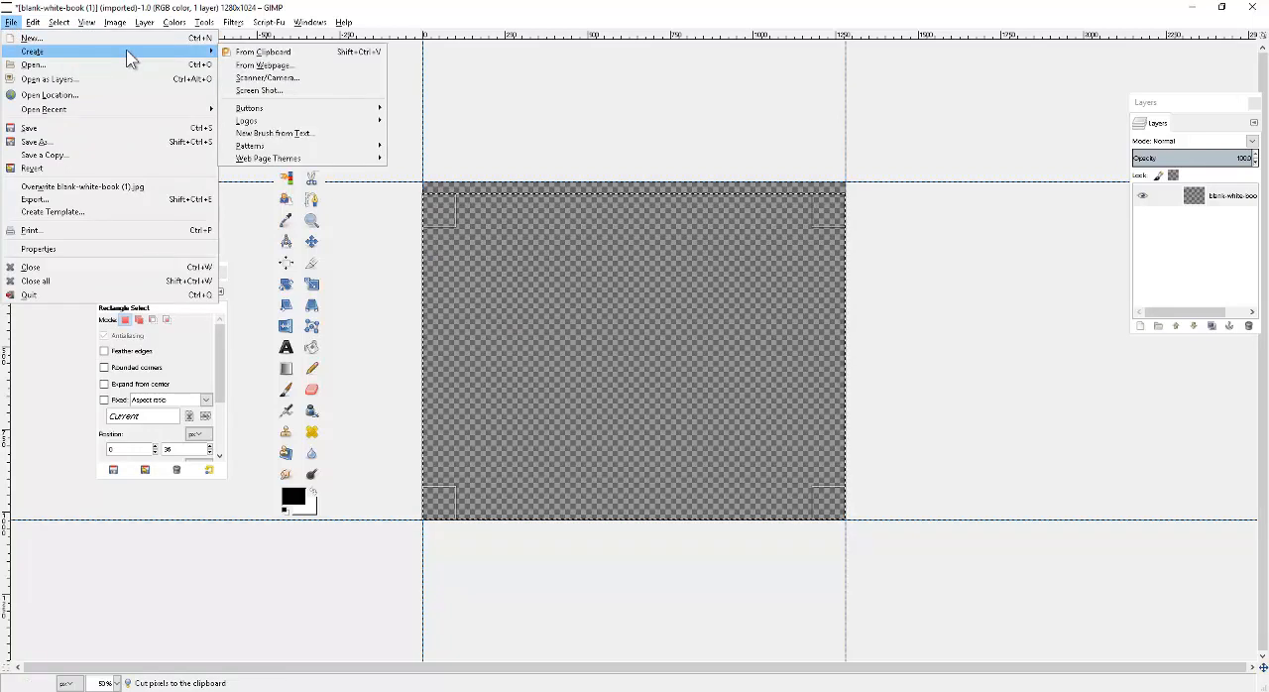
pyautogui.click(310, 51)
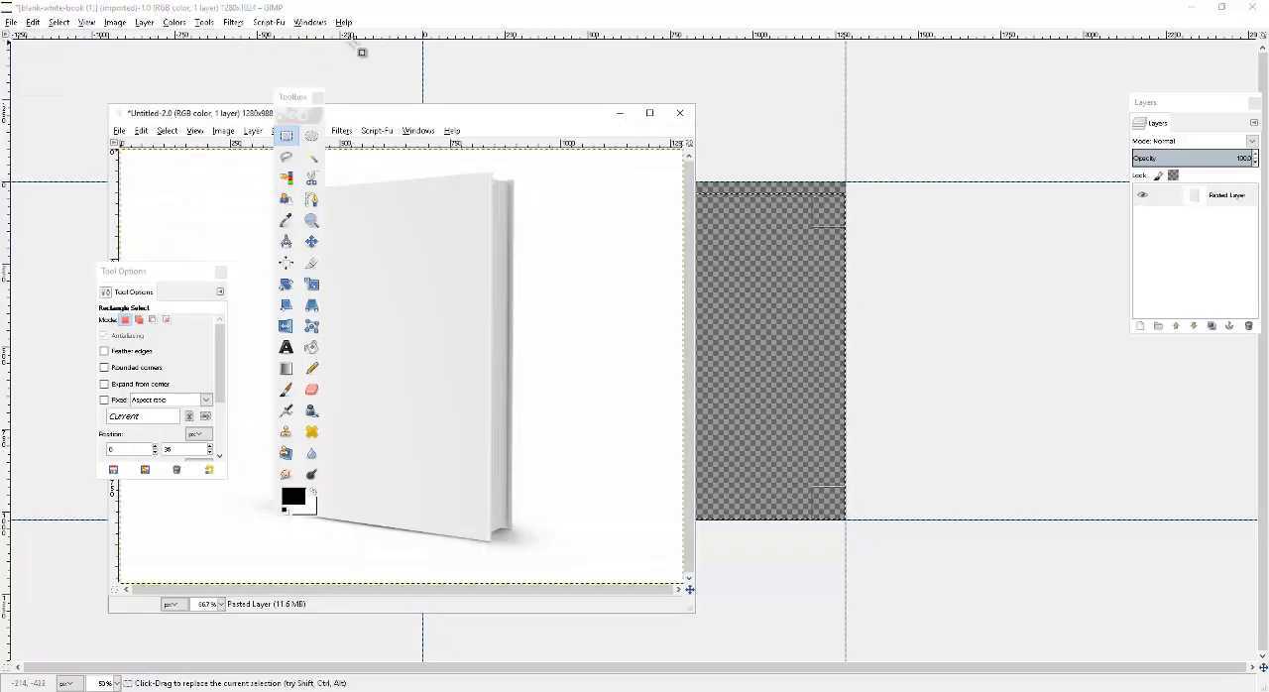
pyautogui.moveTo(487, 121); pyautogui.dragTo(759, 121)
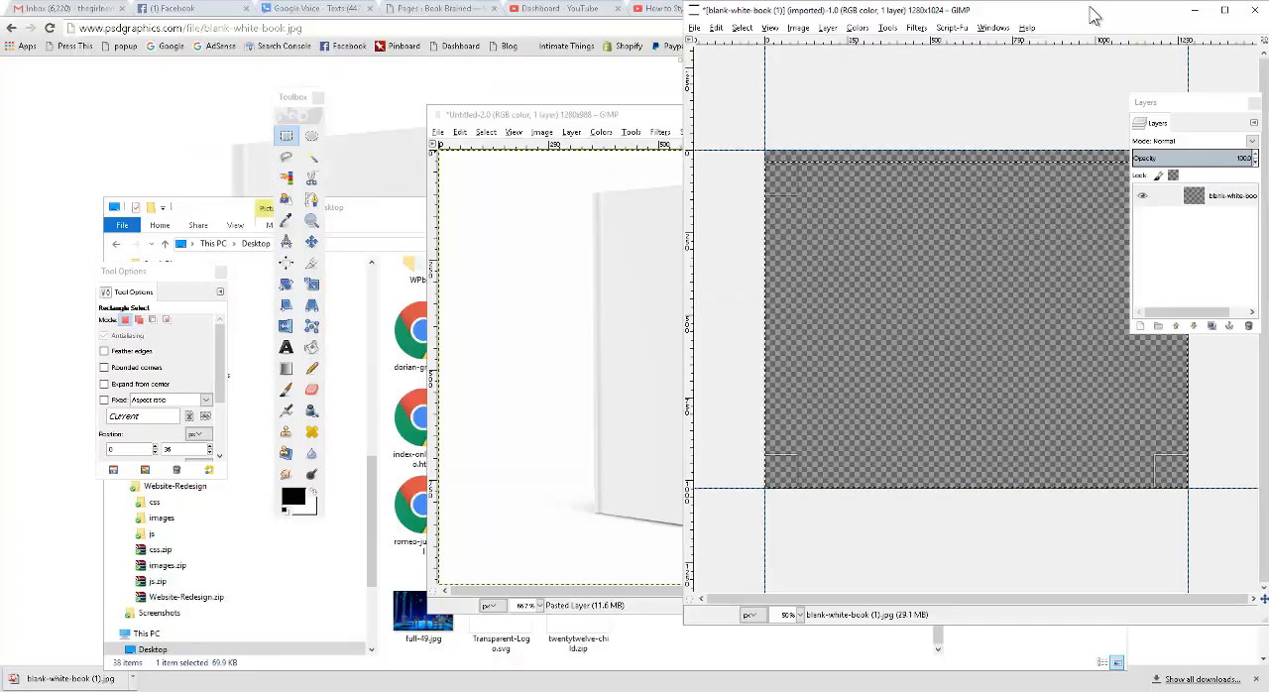
# Close the emptied original blank-white-book image without saving its changes.
pyautogui.doubleClick(1090, 14)
pyautogui.moveTo(950, 14); pyautogui.dragTo(614, 39)
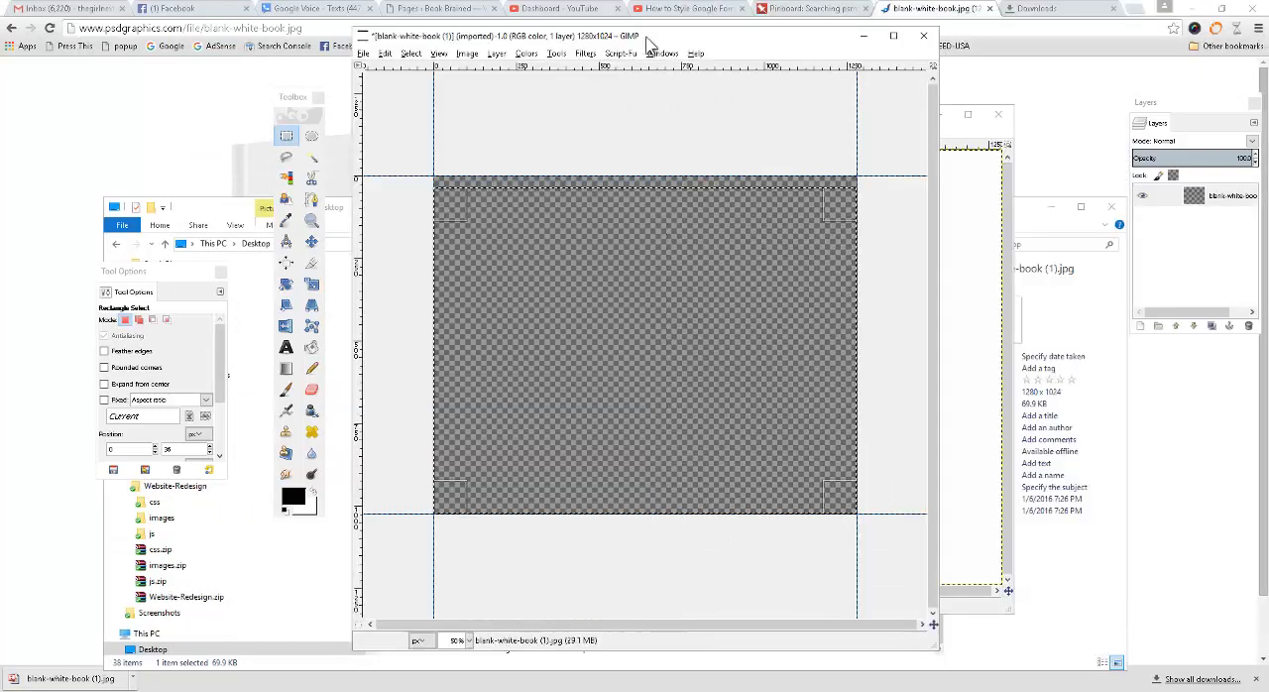
pyautogui.click(922, 36)
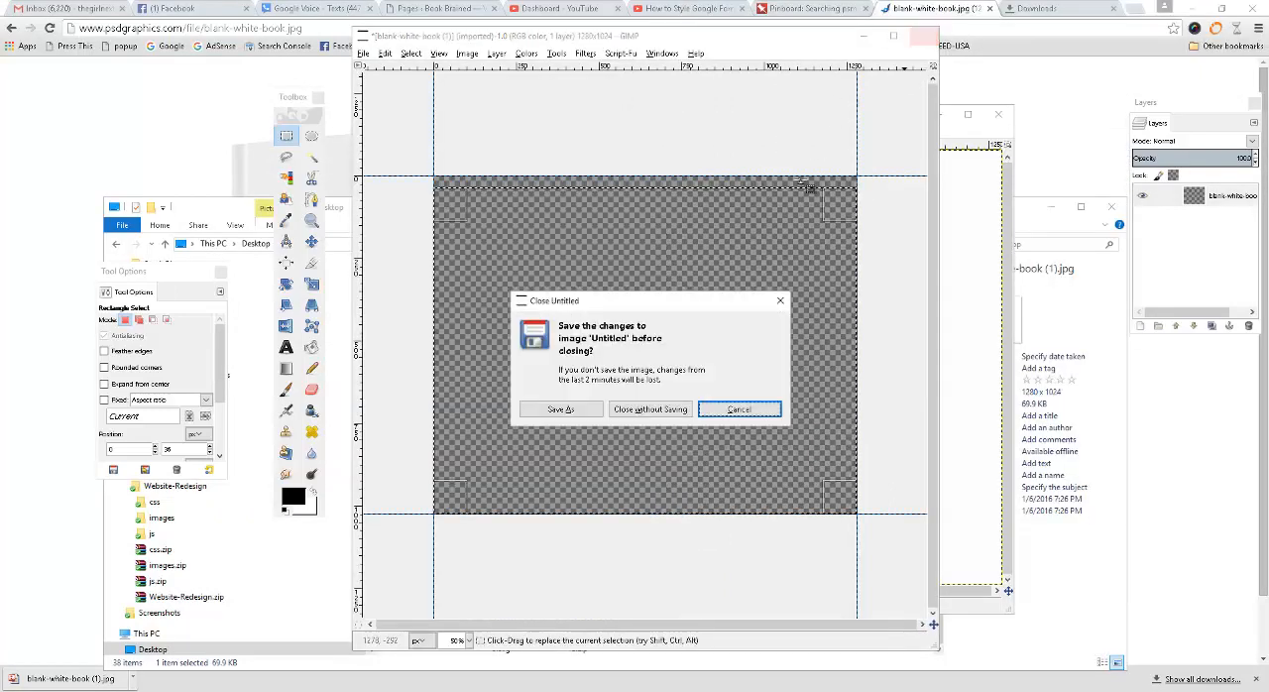
pyautogui.click(674, 410)
# Maximize the new book image's window and check whether an alpha channel can be added to the pasted layer.
pyautogui.moveTo(583, 116); pyautogui.dragTo(523, 82)
pyautogui.click(904, 81)
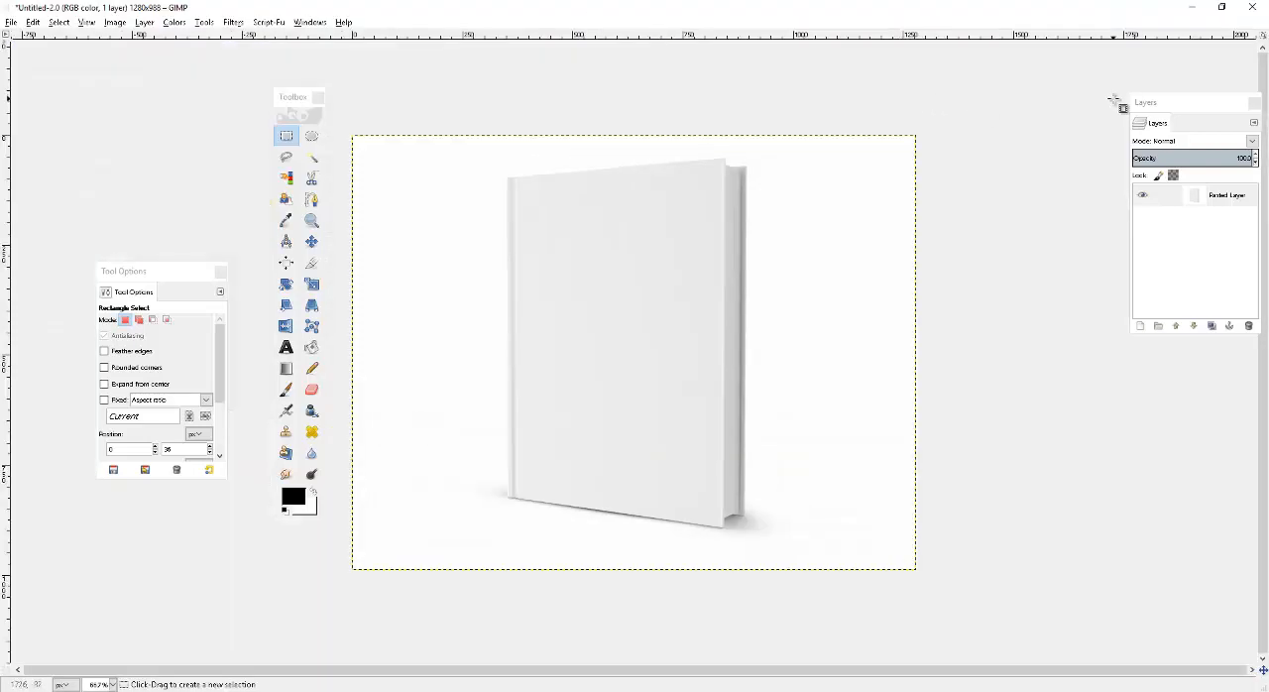
pyautogui.rightClick(1235, 198)
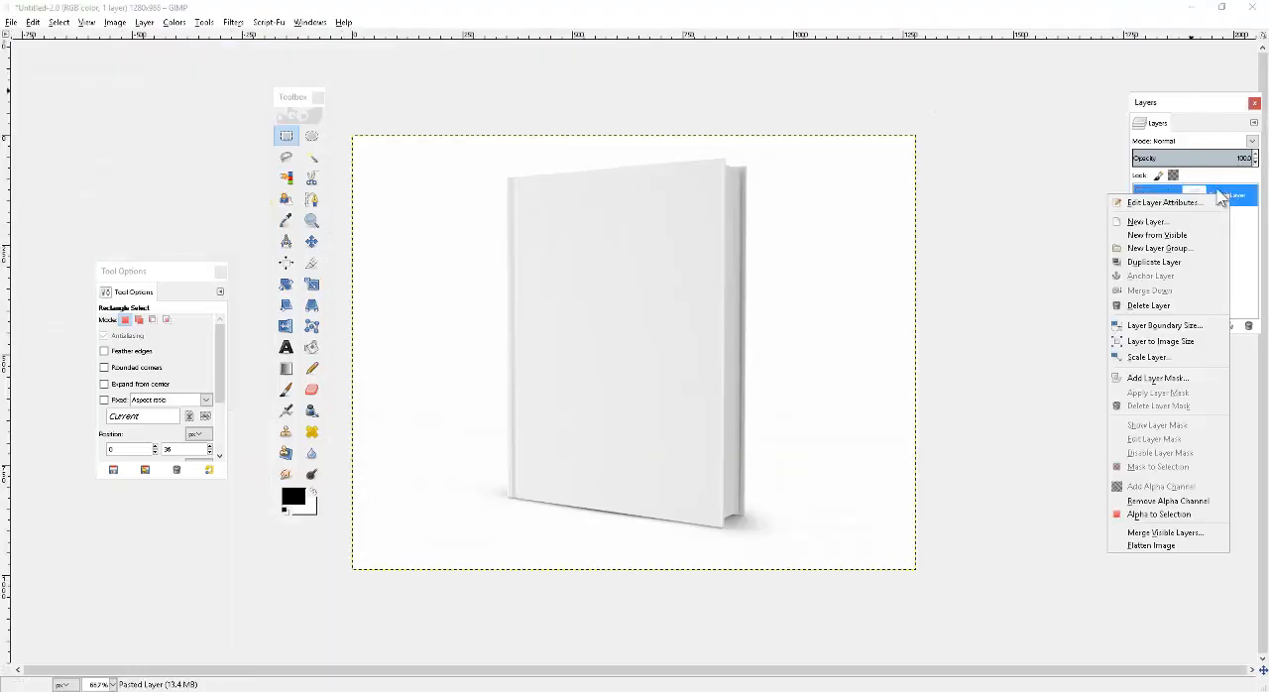
pyautogui.click(1239, 230)
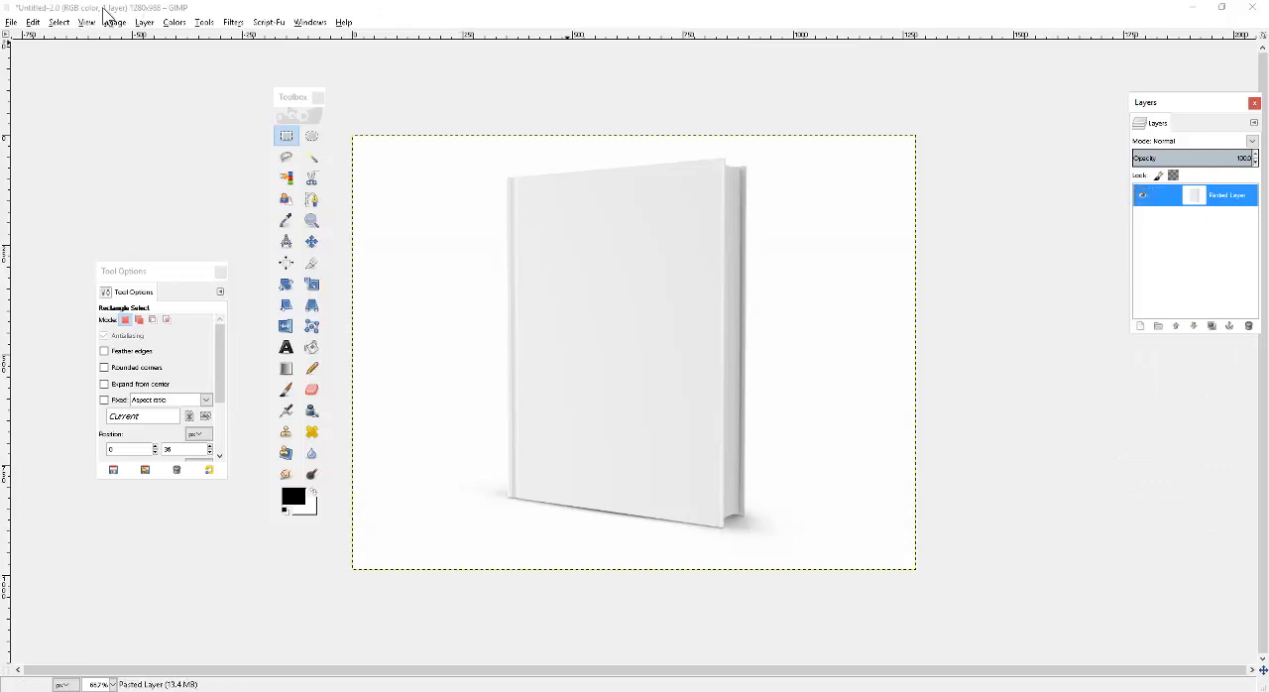
# Select the whole image and create new guides from the selection along its edges.
pyautogui.click(59, 21)
pyautogui.click(69, 69)
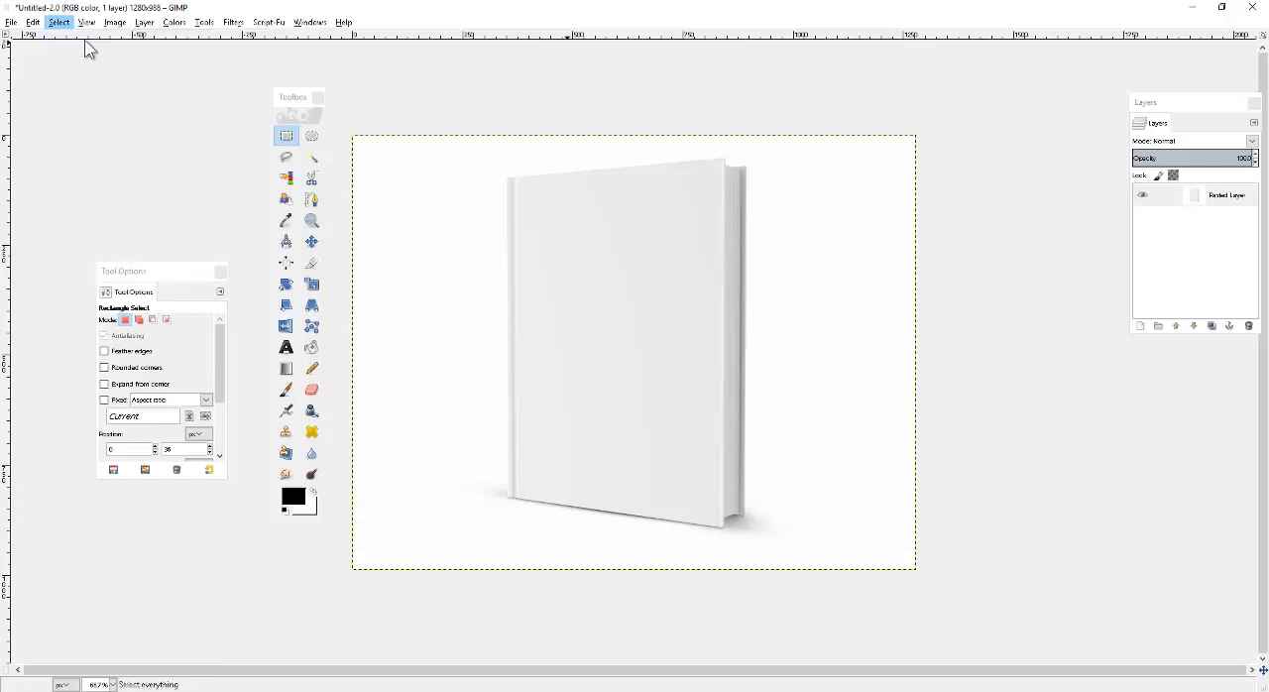
pyautogui.click(115, 22)
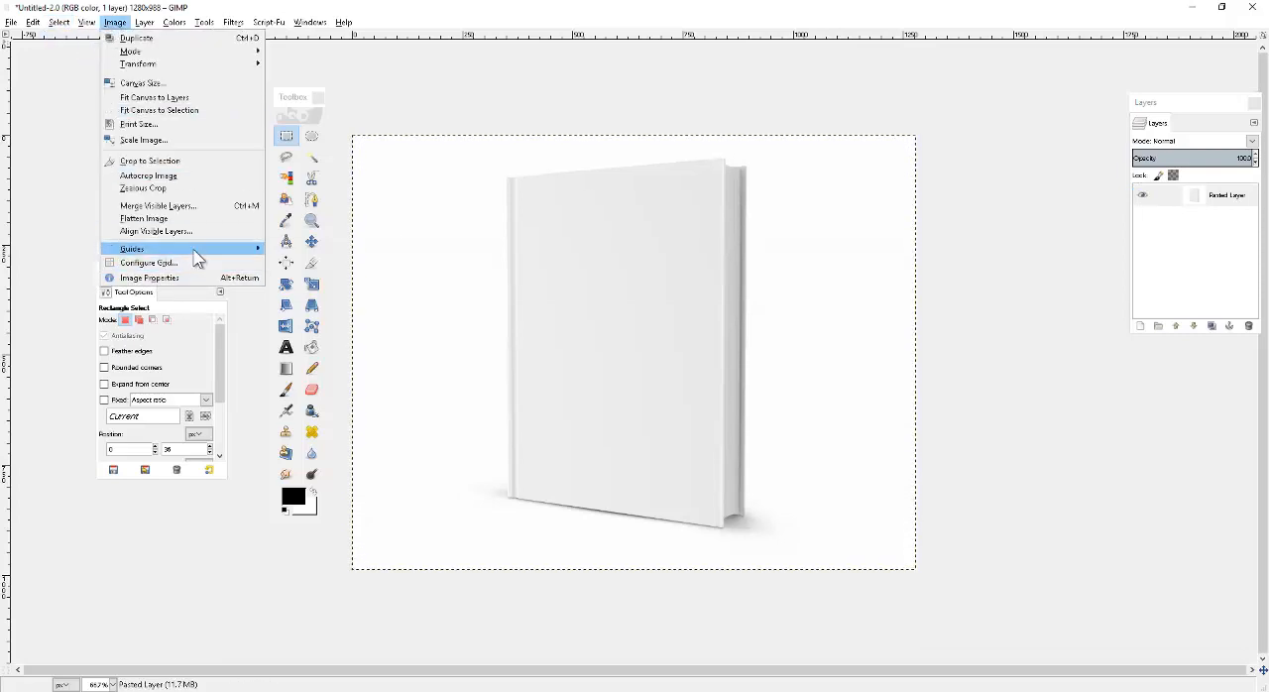
pyautogui.moveTo(199, 249)
pyautogui.click(311, 273)
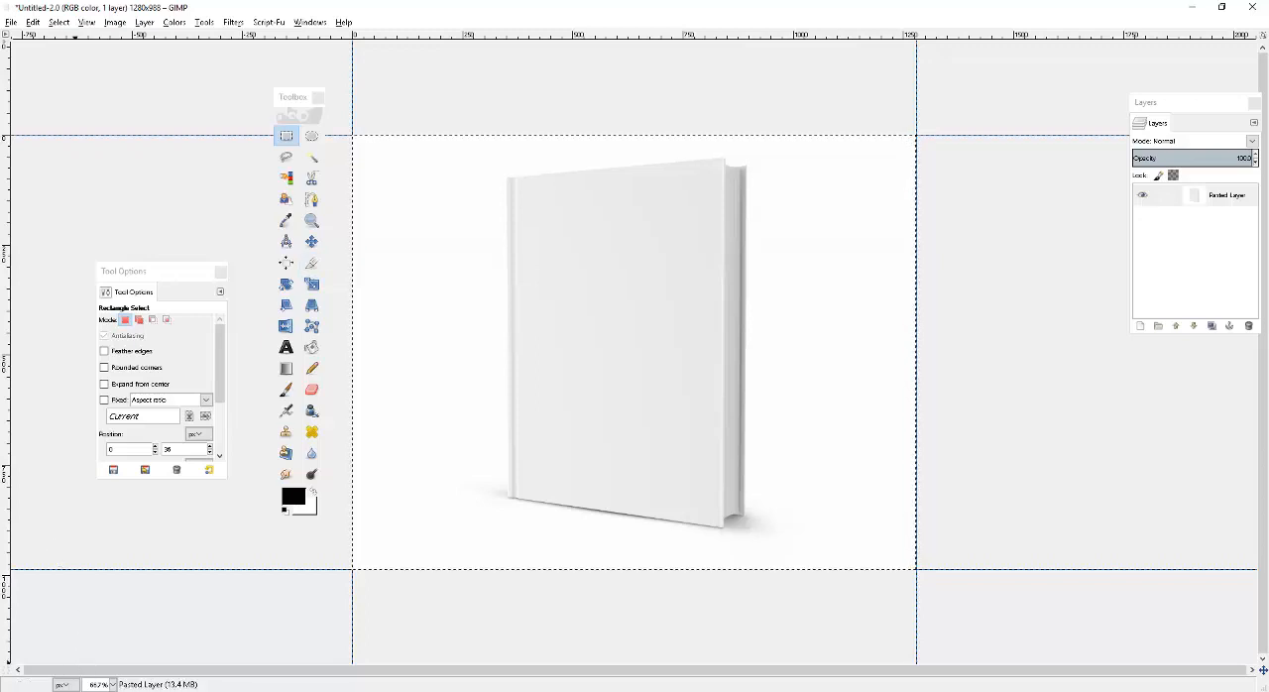
pyautogui.moveTo(71, 691)
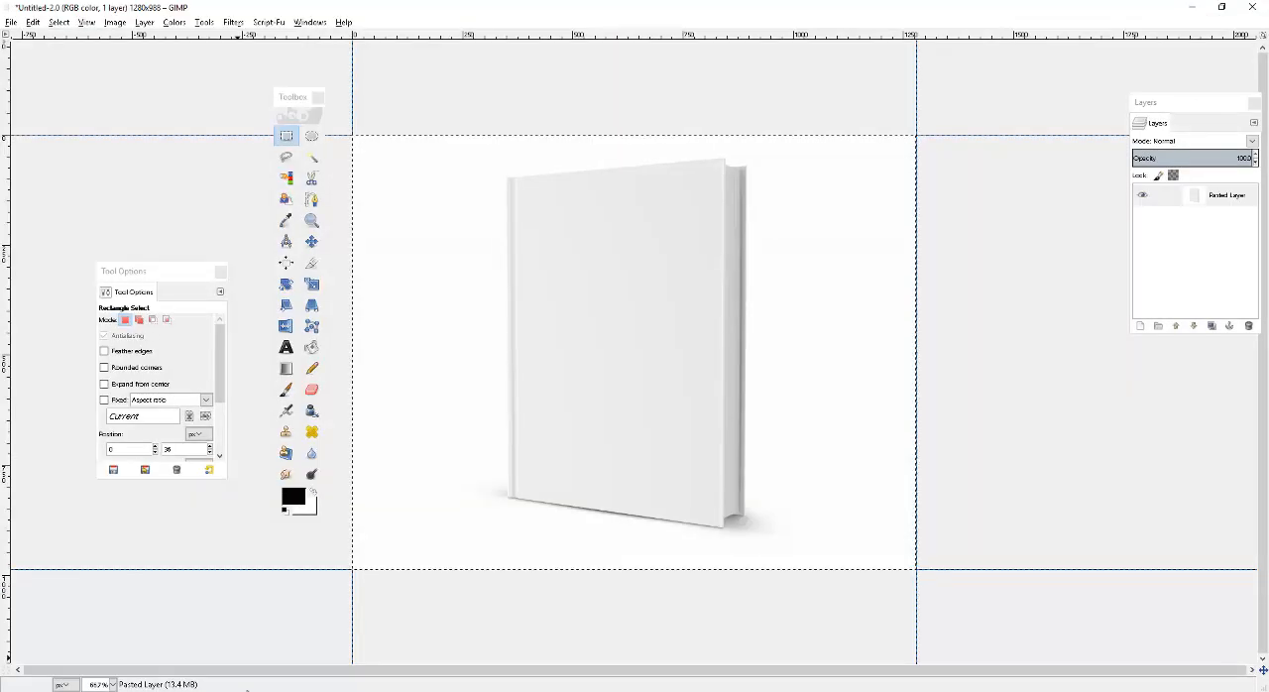
pyautogui.click(247, 690)
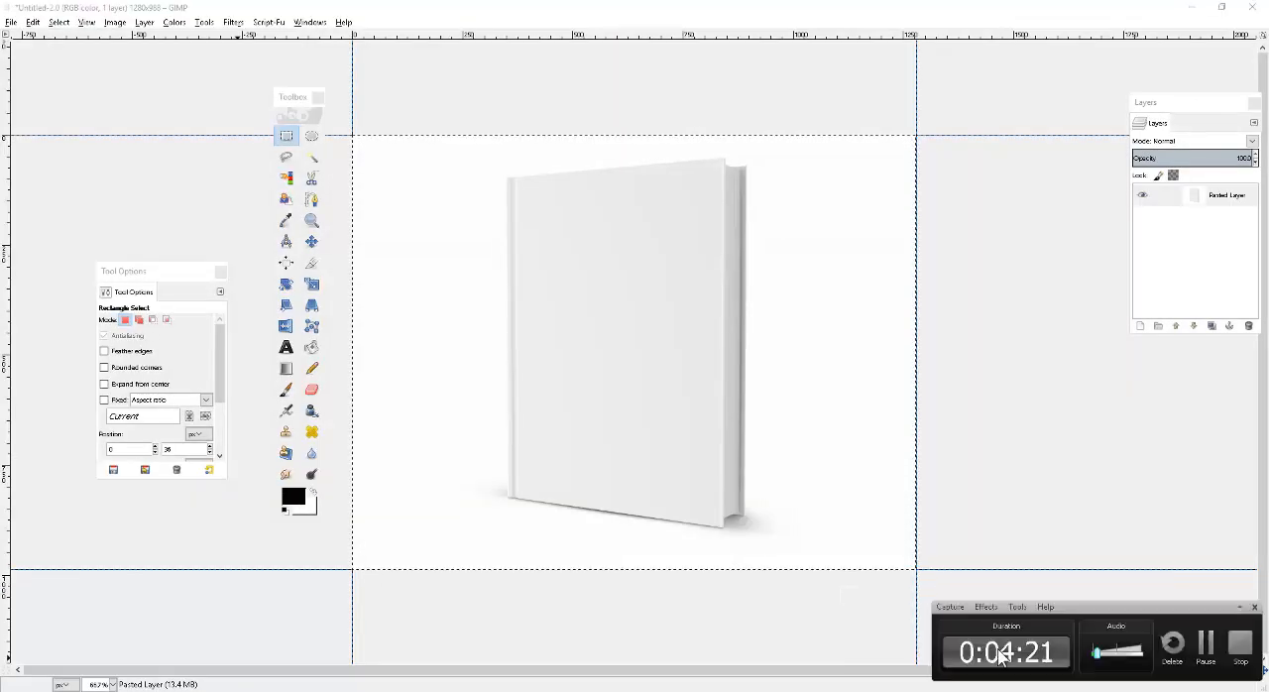
pyautogui.click(1204, 645)
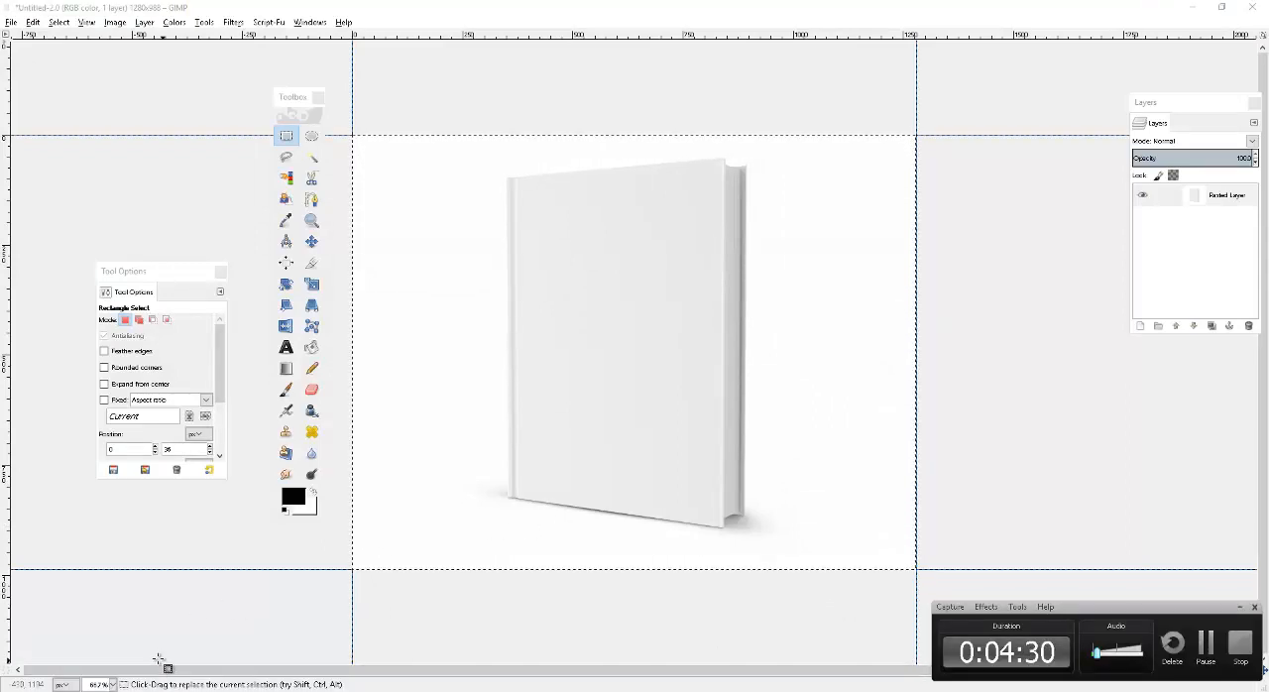
# Switch to the Stock Photos window in File Explorer and open the Public > Kindle-Books > Ins-Out-Escorting folder.
pyautogui.moveTo(121, 691)
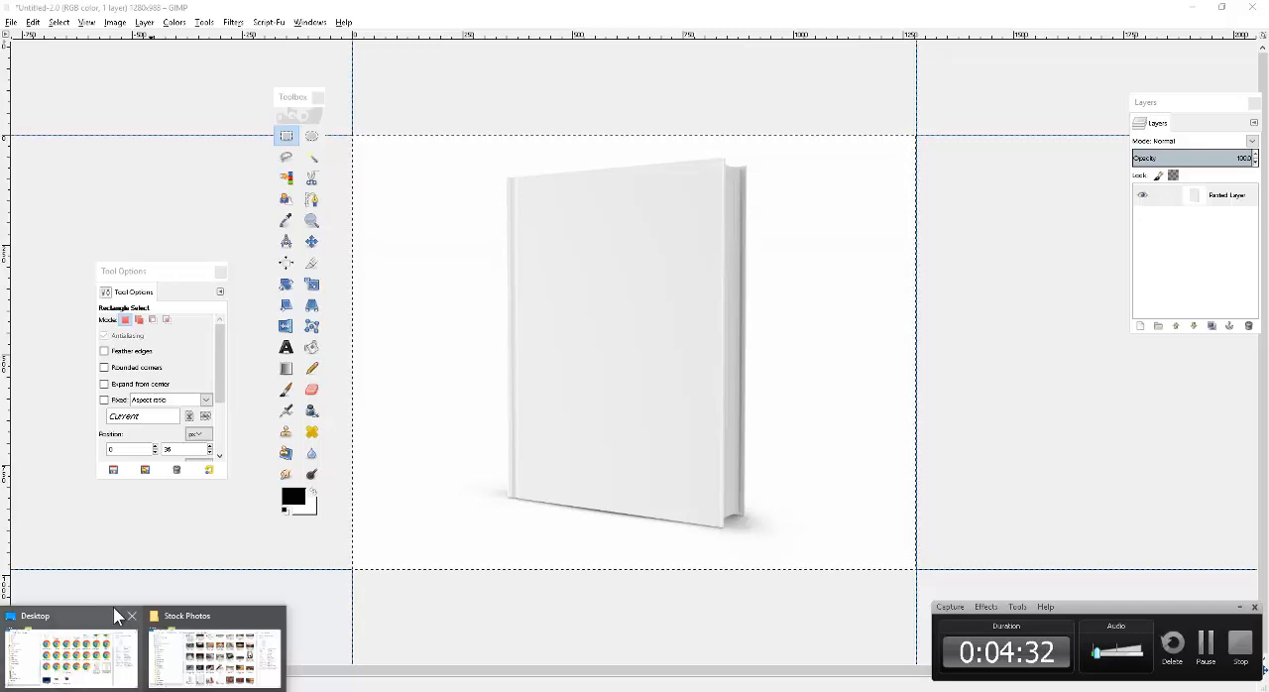
pyautogui.moveTo(123, 644)
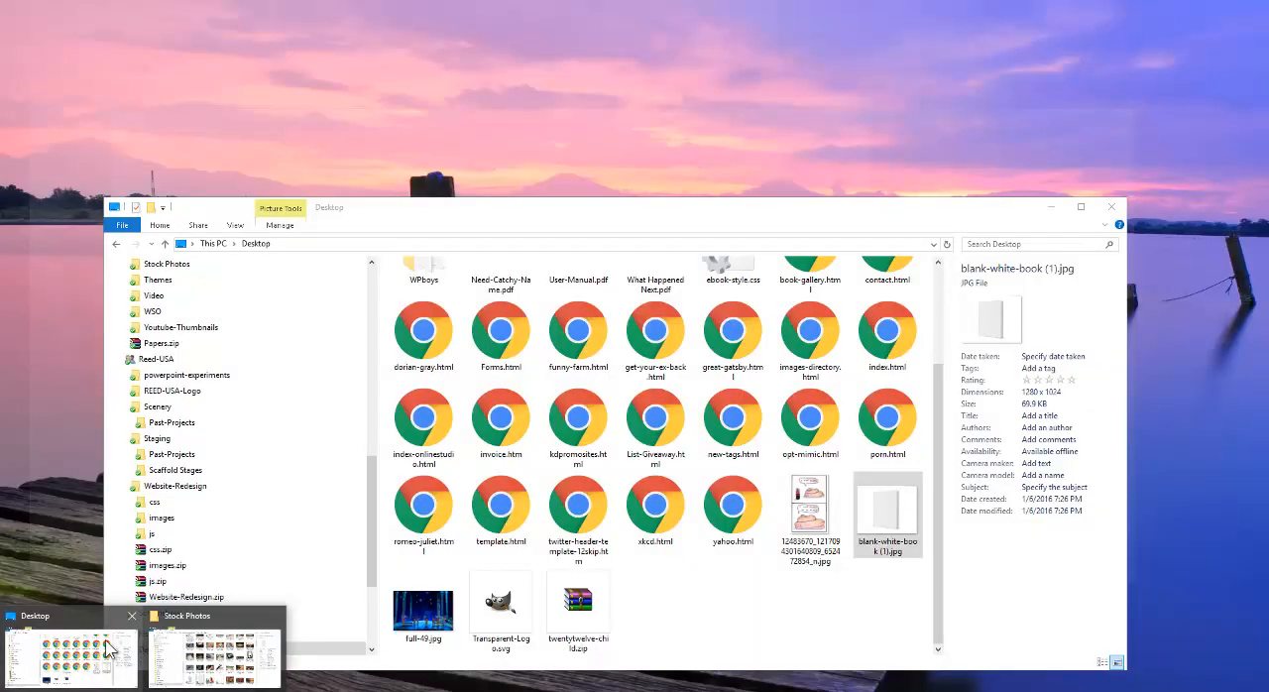
pyautogui.click(203, 644)
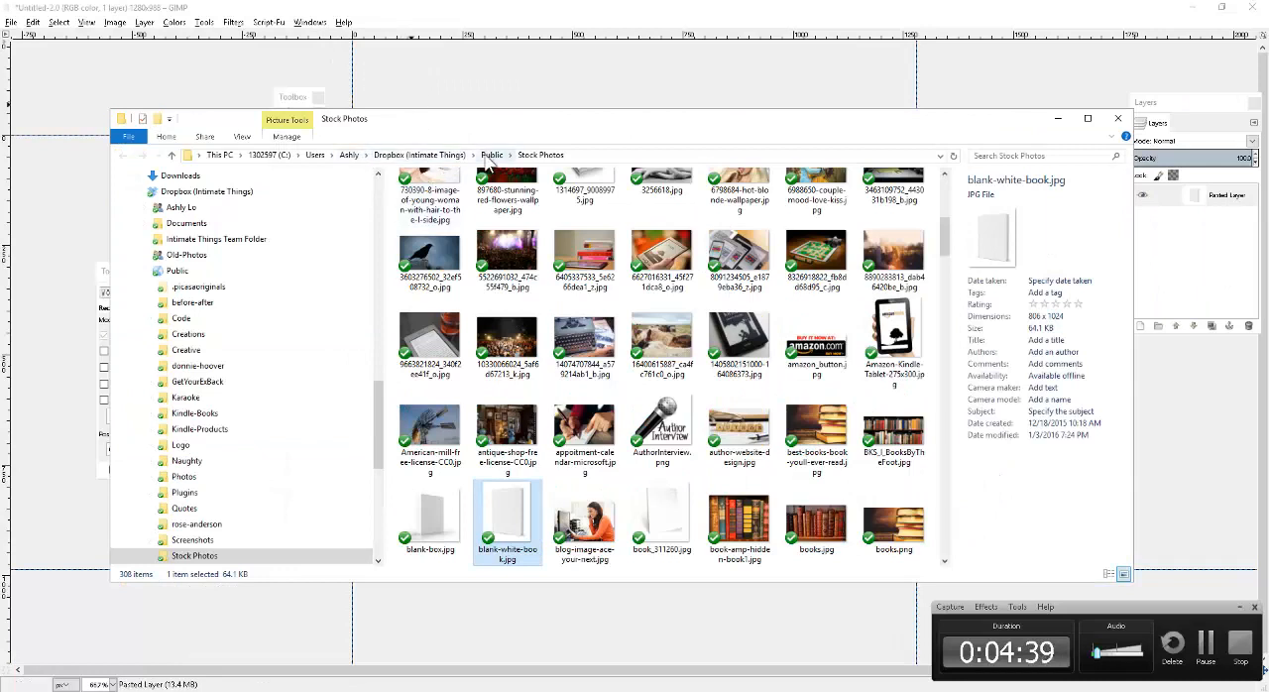
pyautogui.click(491, 156)
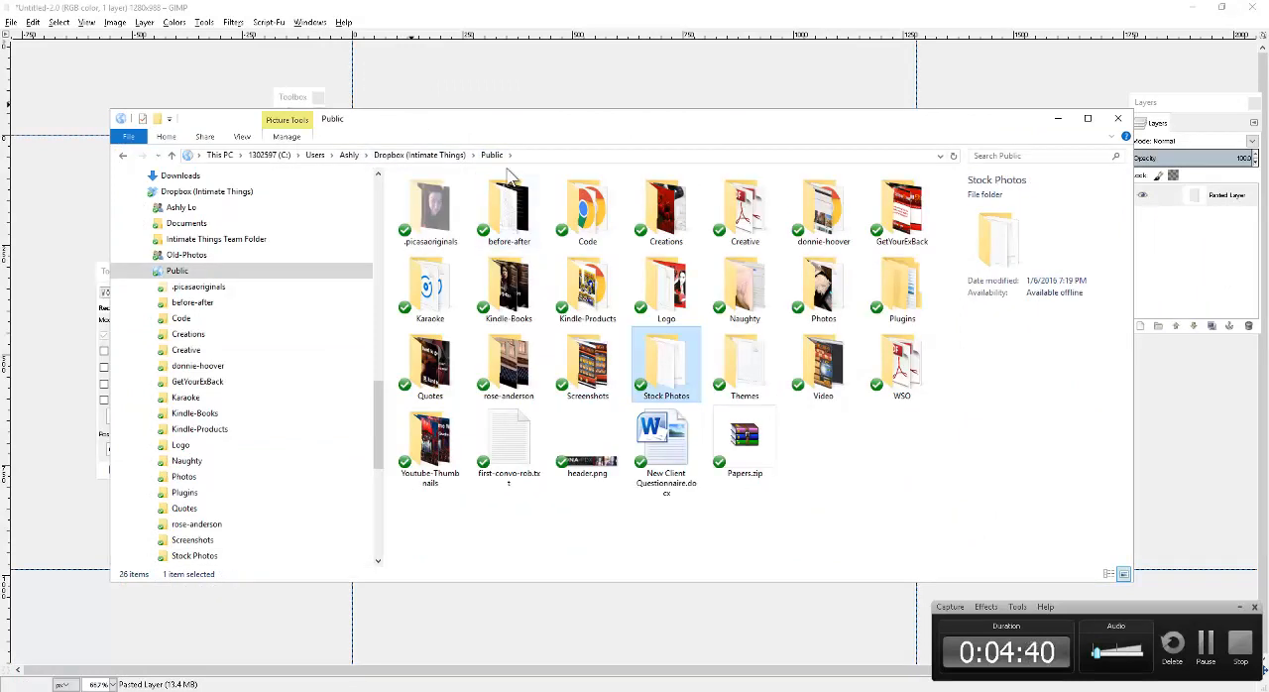
pyautogui.doubleClick(510, 289)
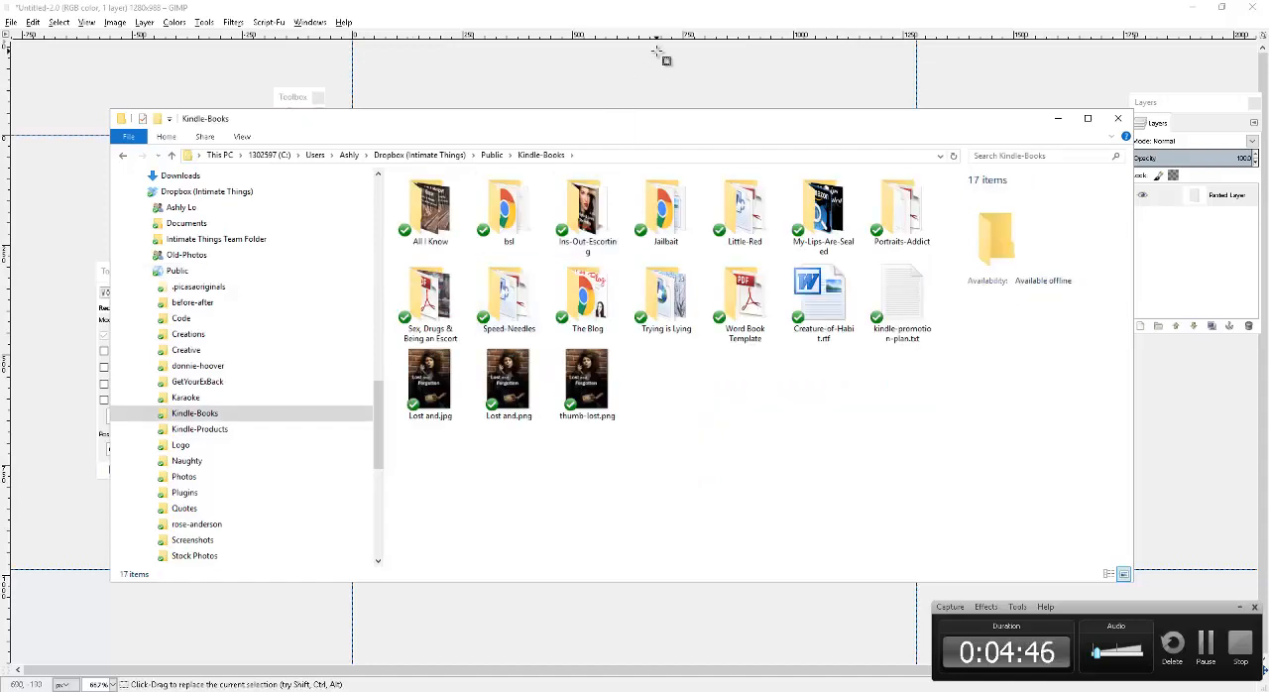
pyautogui.doubleClick(588, 210)
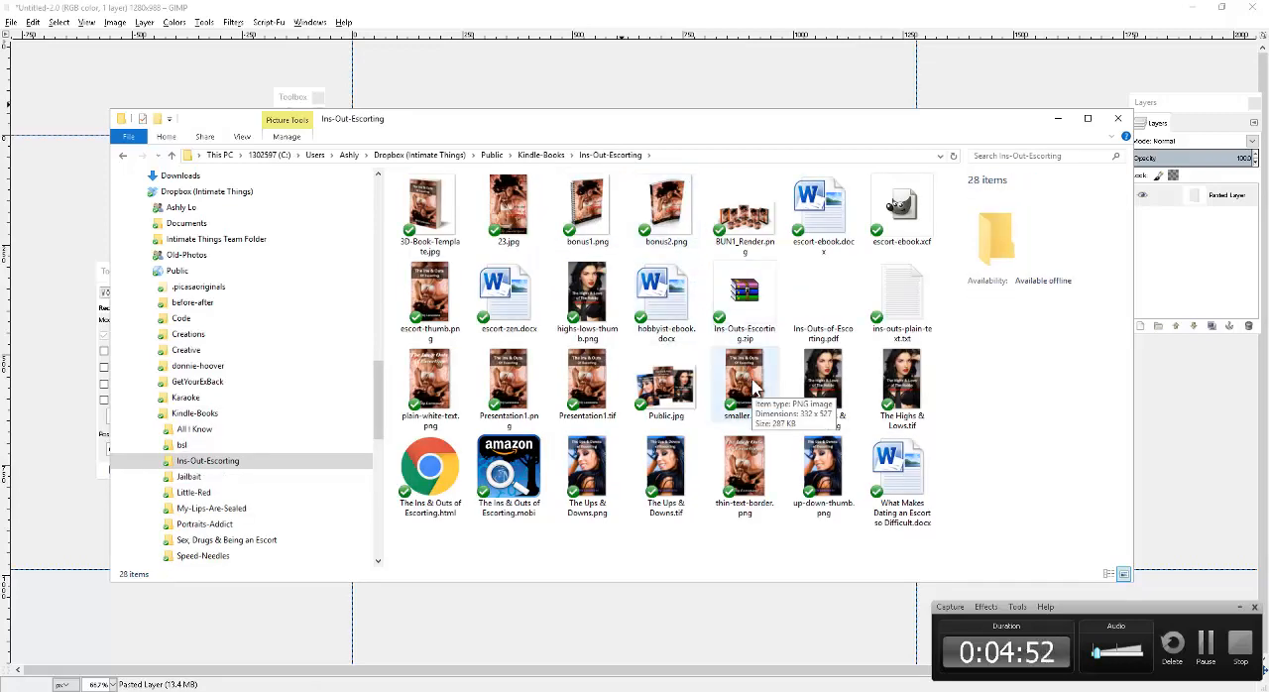
# Add Presentation1.png from the folder to the blank book image as a new layer.
pyautogui.click(499, 396)
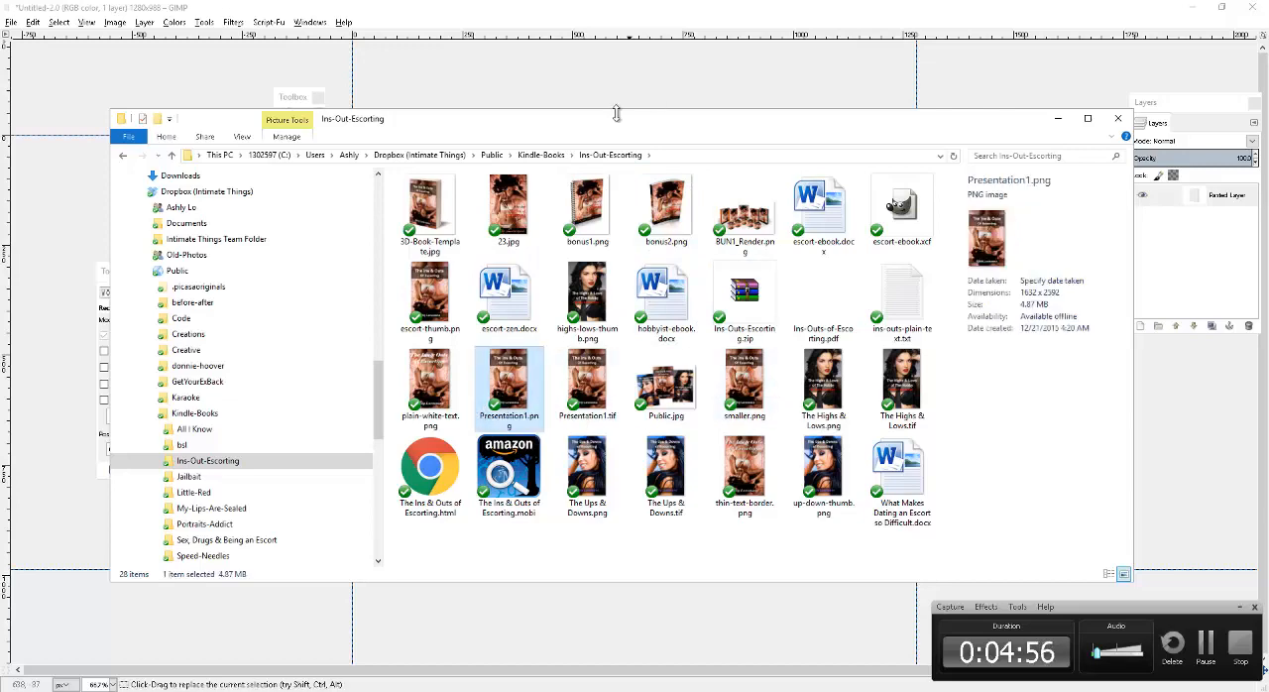
pyautogui.moveTo(616, 114); pyautogui.dragTo(563, 289)
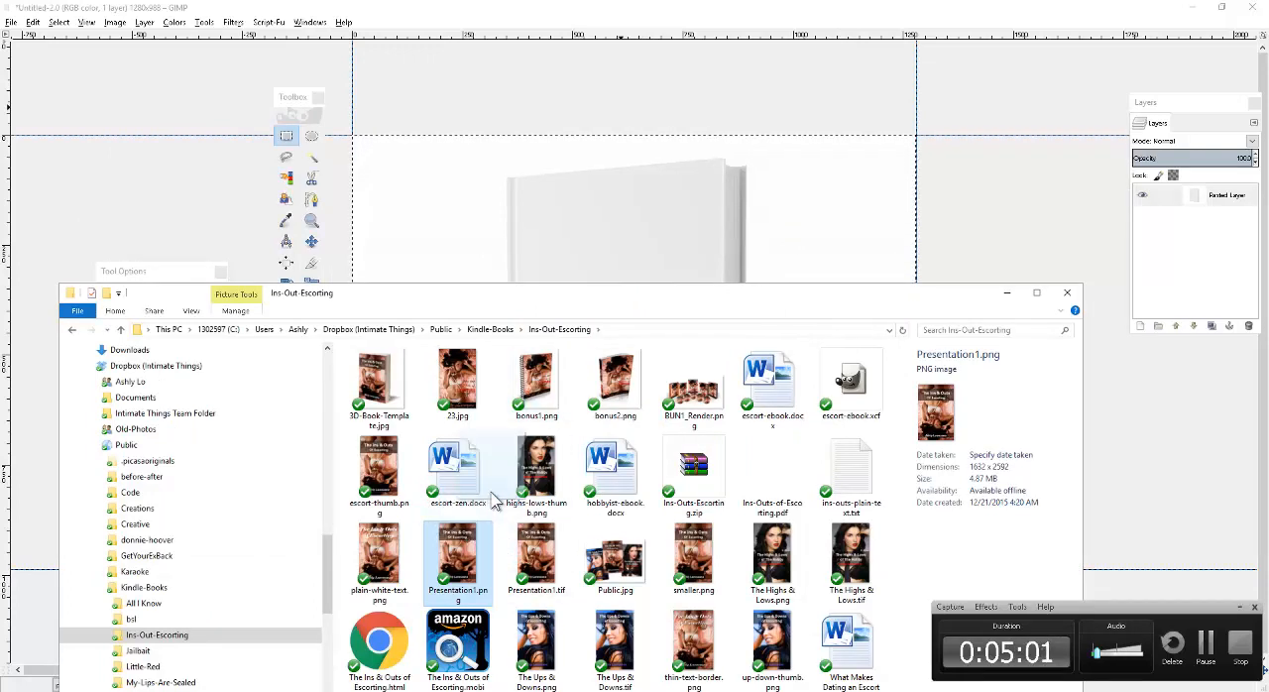
pyautogui.moveTo(493, 501); pyautogui.dragTo(681, 236)
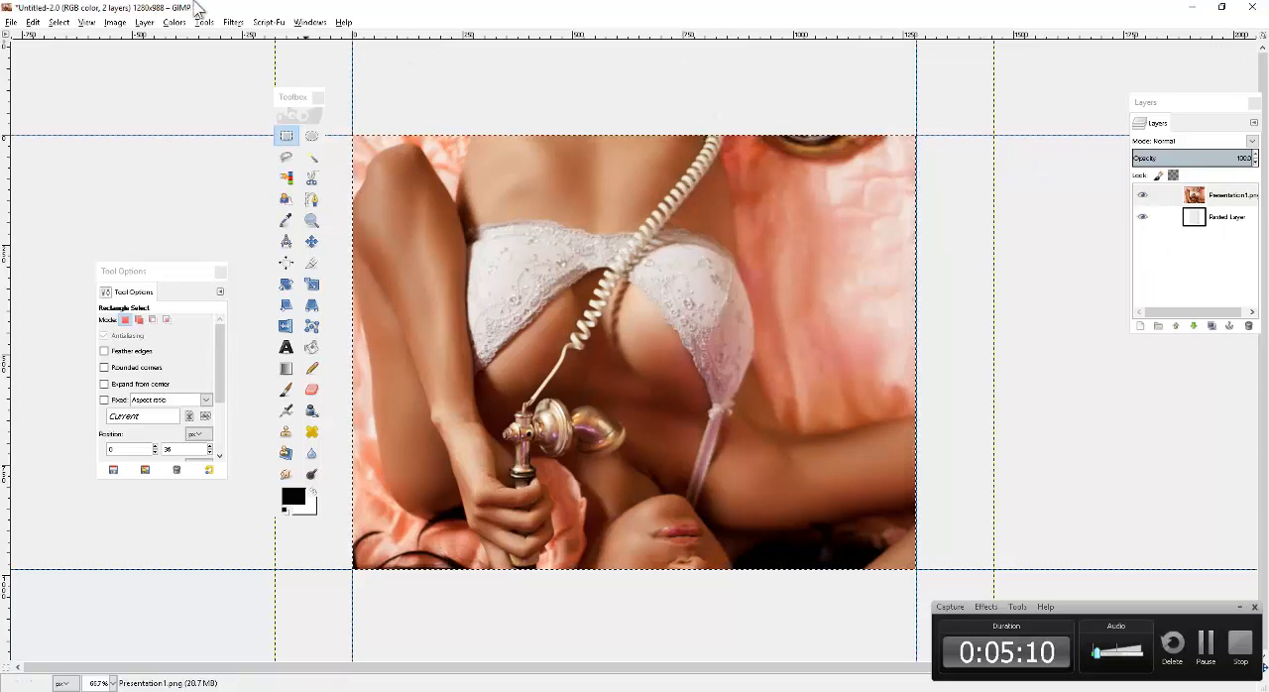
# Scale the Presentation1.png layer to 632 px wide and 1004 px high, keeping its proportions.
pyautogui.click(148, 24)
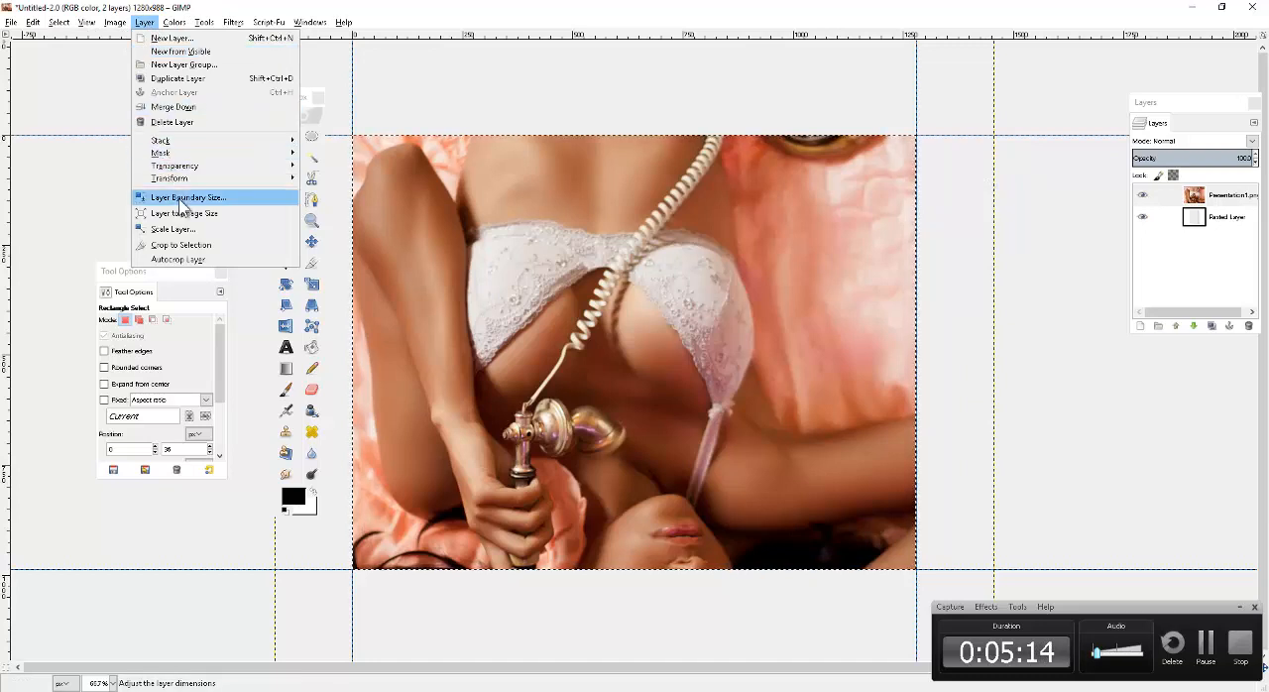
pyautogui.click(244, 241)
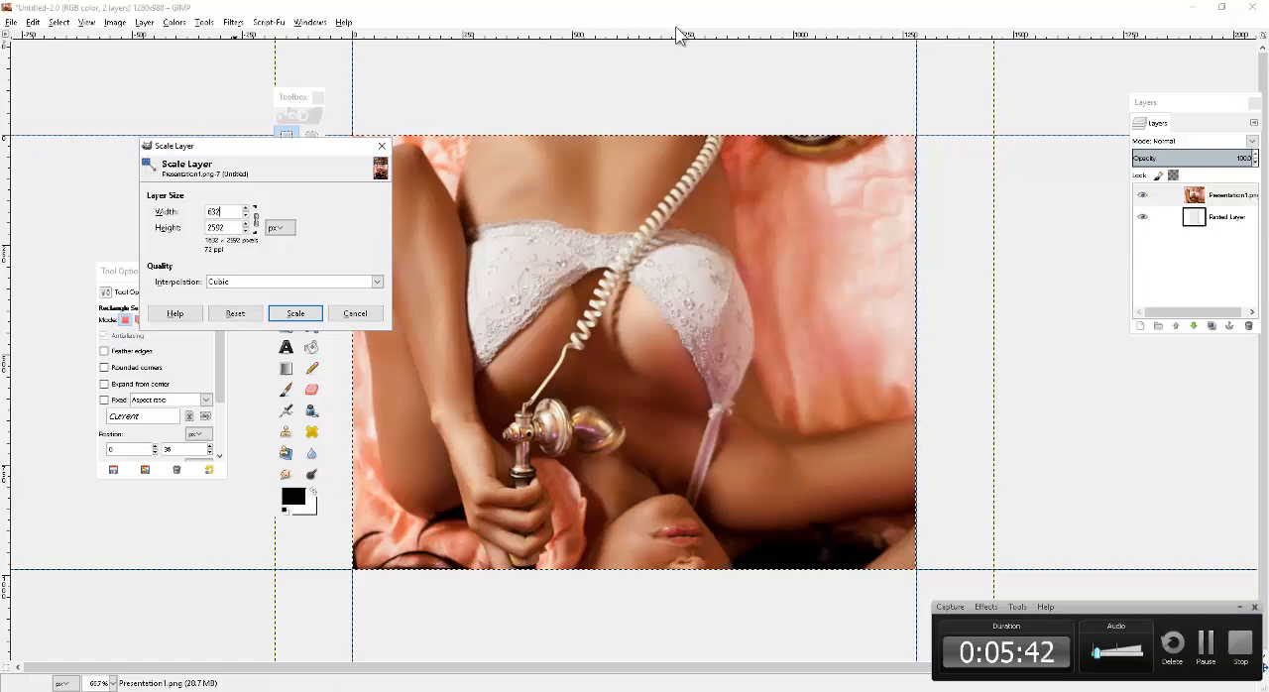
pyautogui.press('Tab')
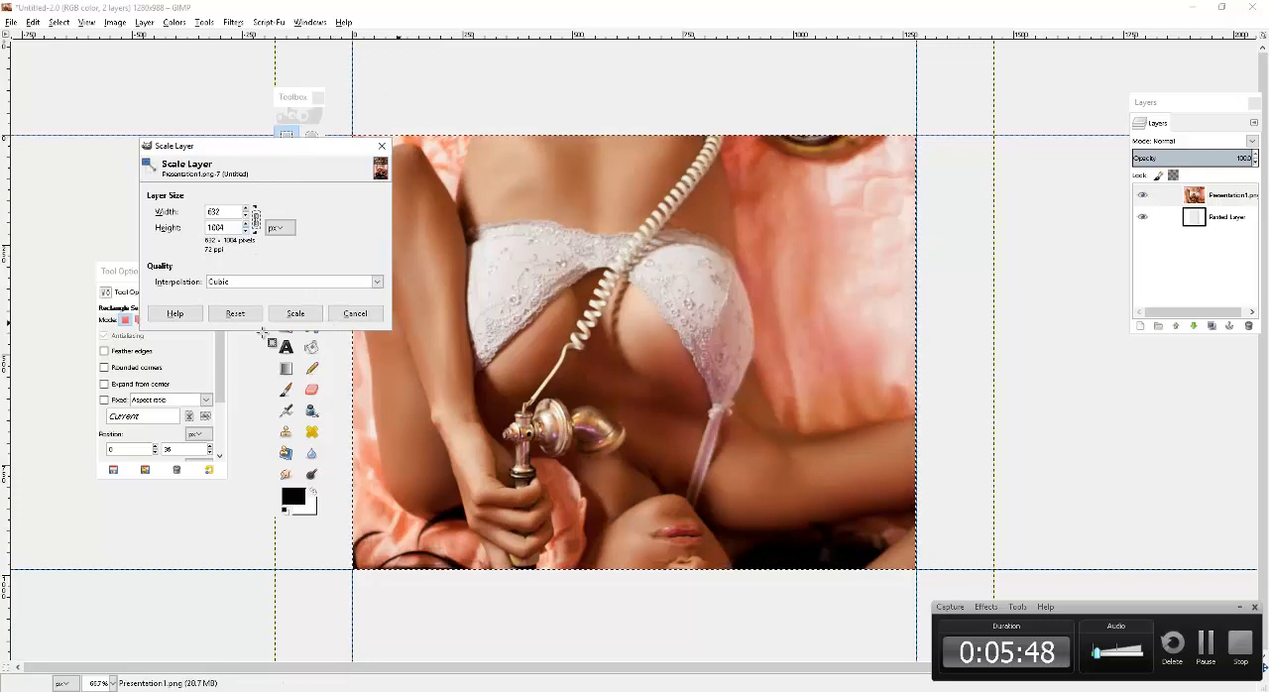
pyautogui.click(293, 315)
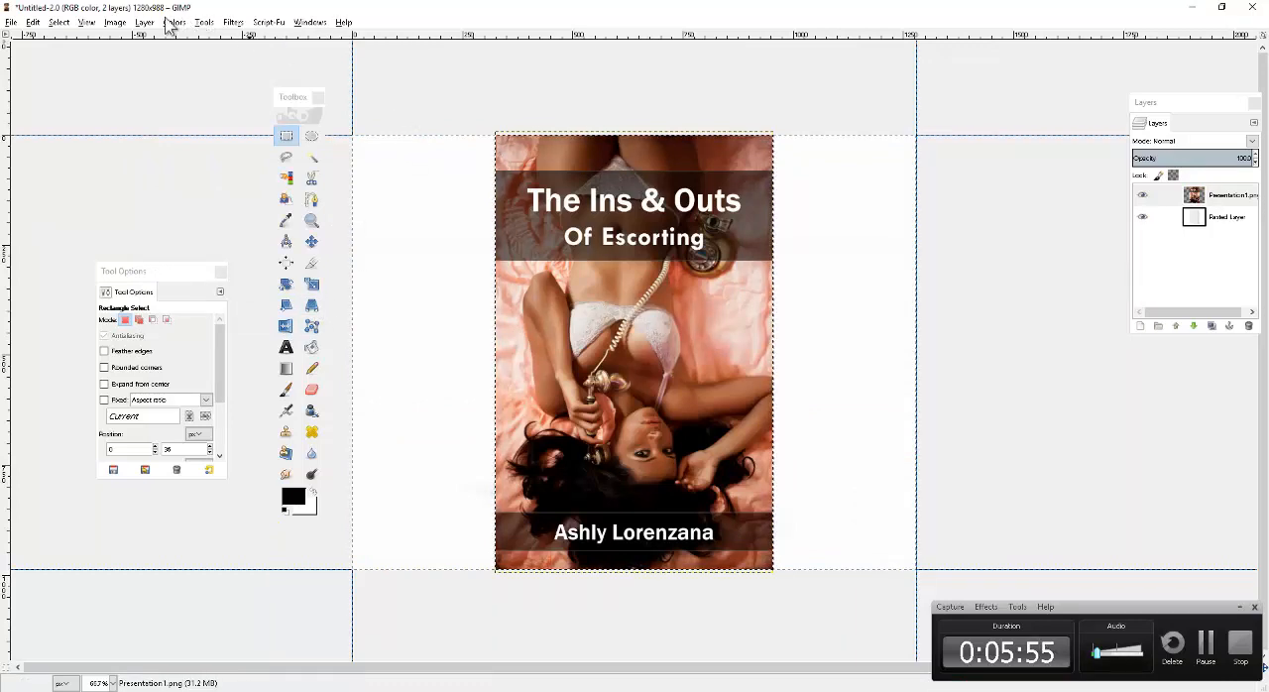
# Try scaling the Presentation1.png layer to 432 px wide with proportional height, and undo the scaling.
pyautogui.click(115, 22)
pyautogui.moveTo(143, 22)
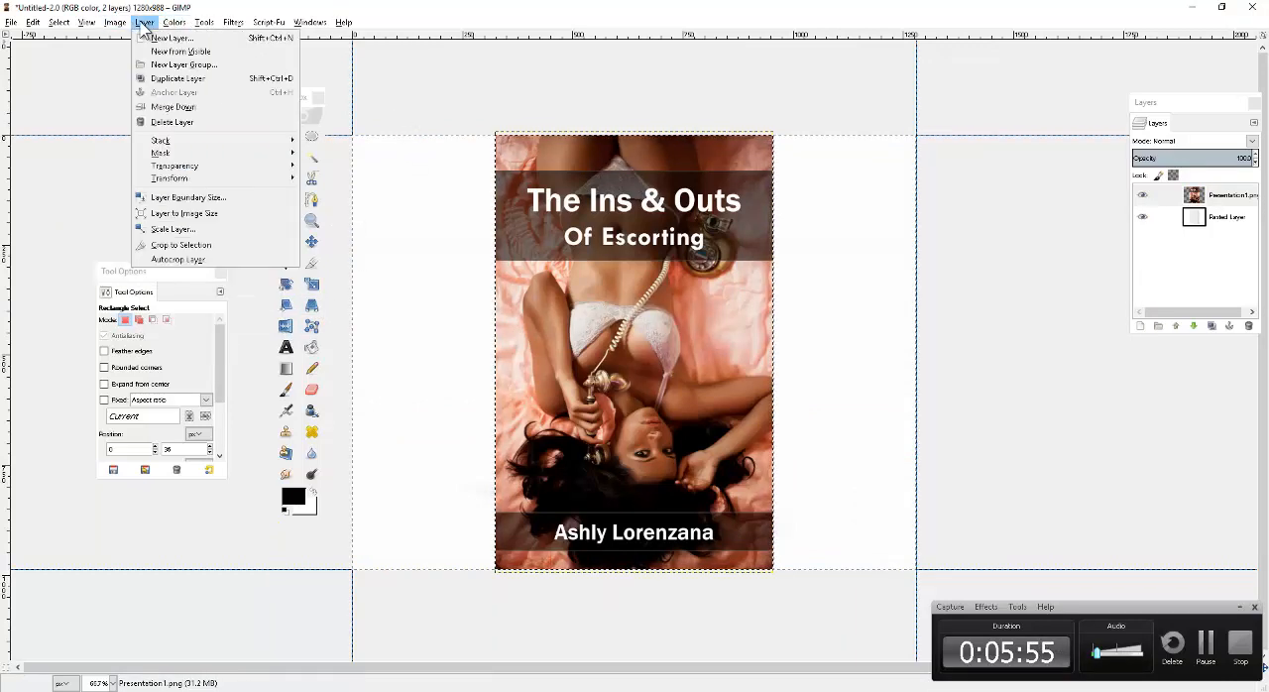
pyautogui.click(222, 238)
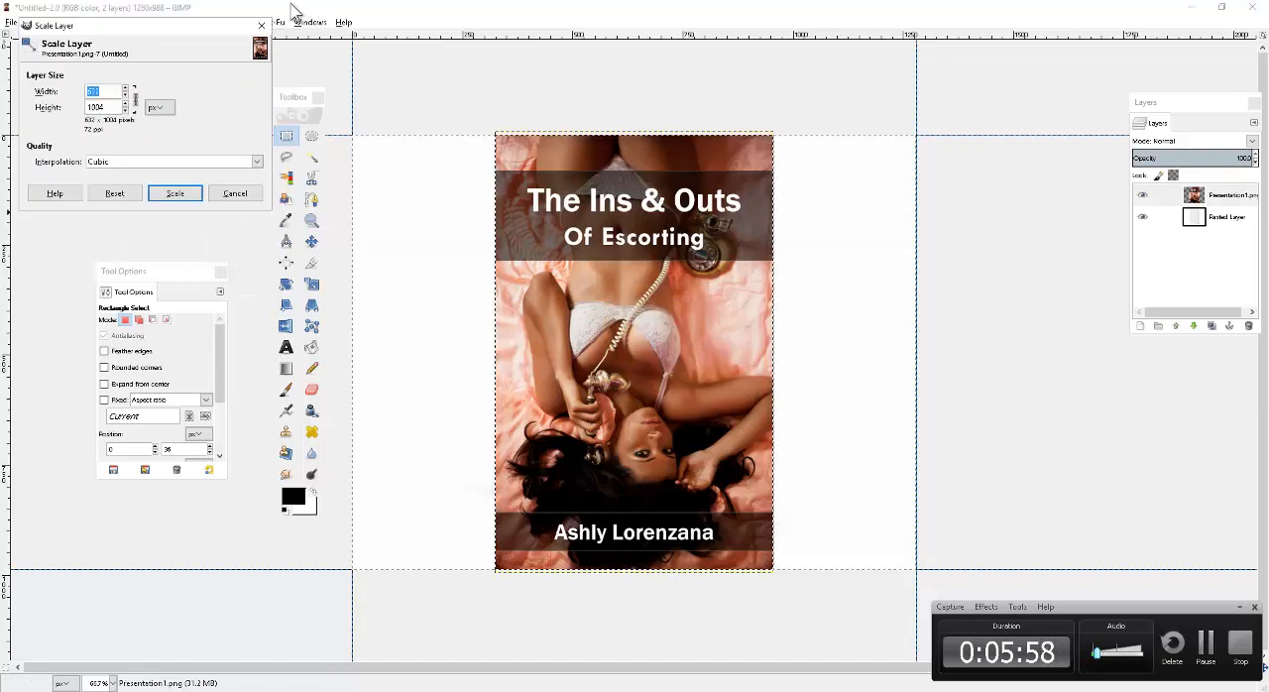
pyautogui.write('4')
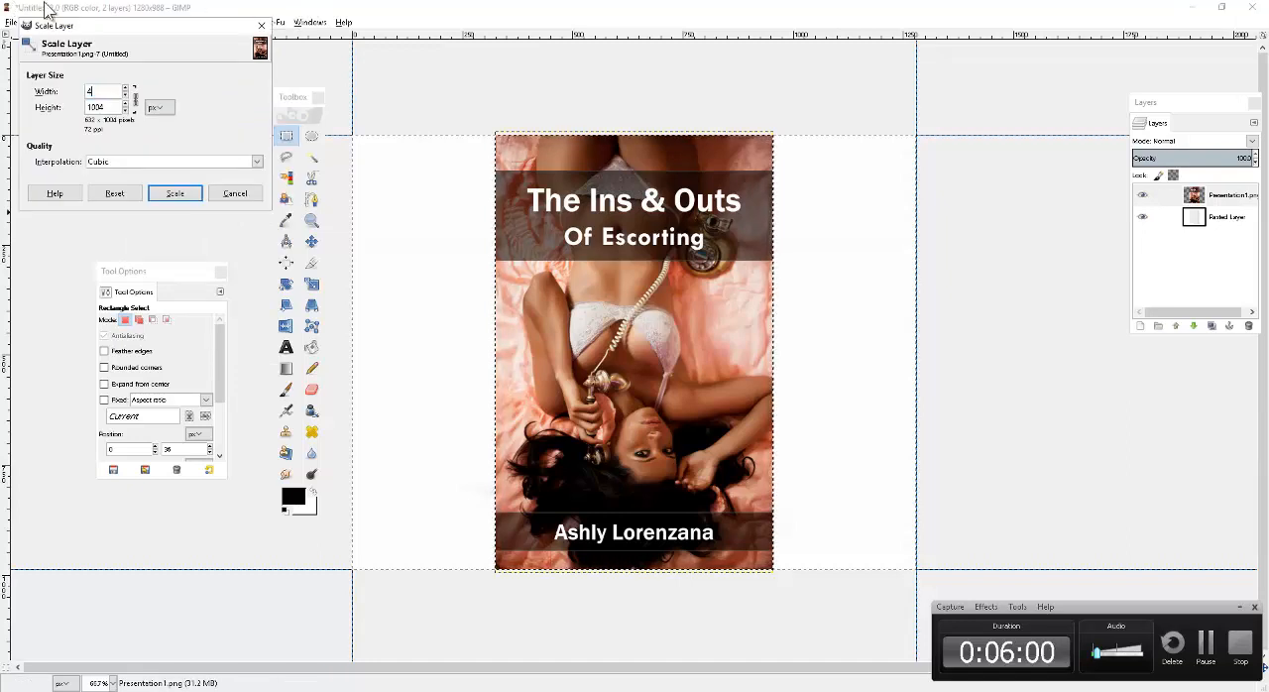
pyautogui.write('32')
pyautogui.press('Tab')
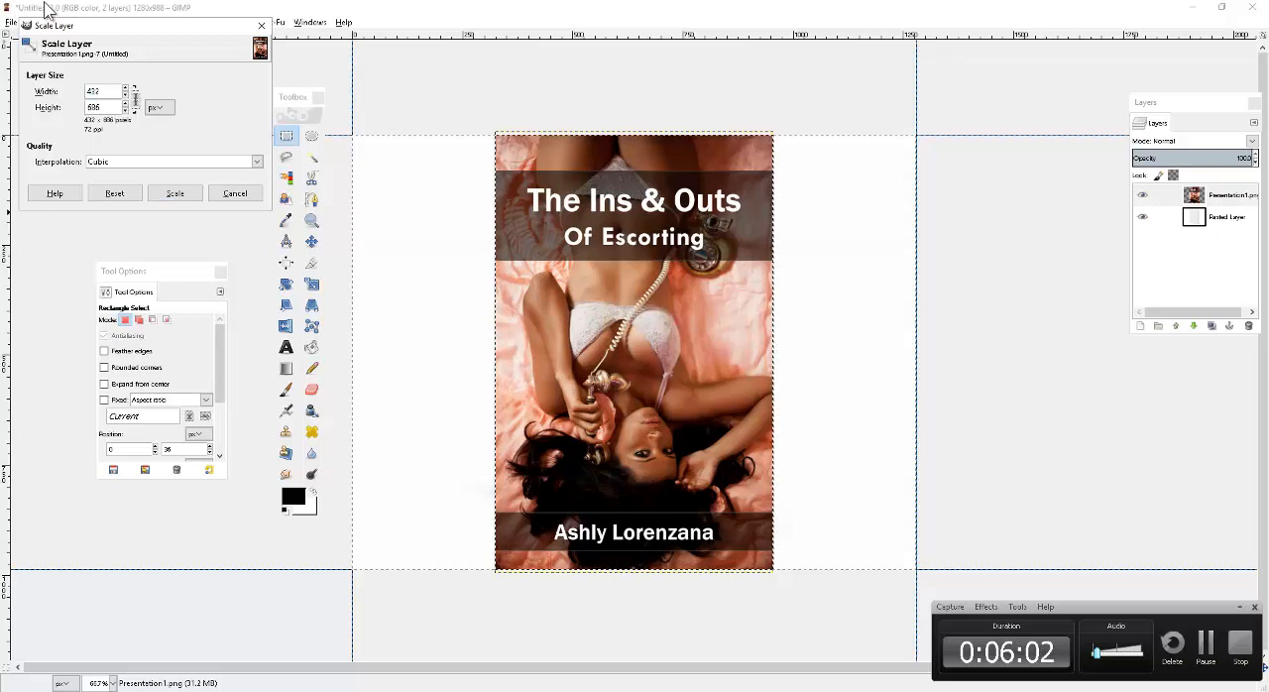
pyautogui.click(176, 194)
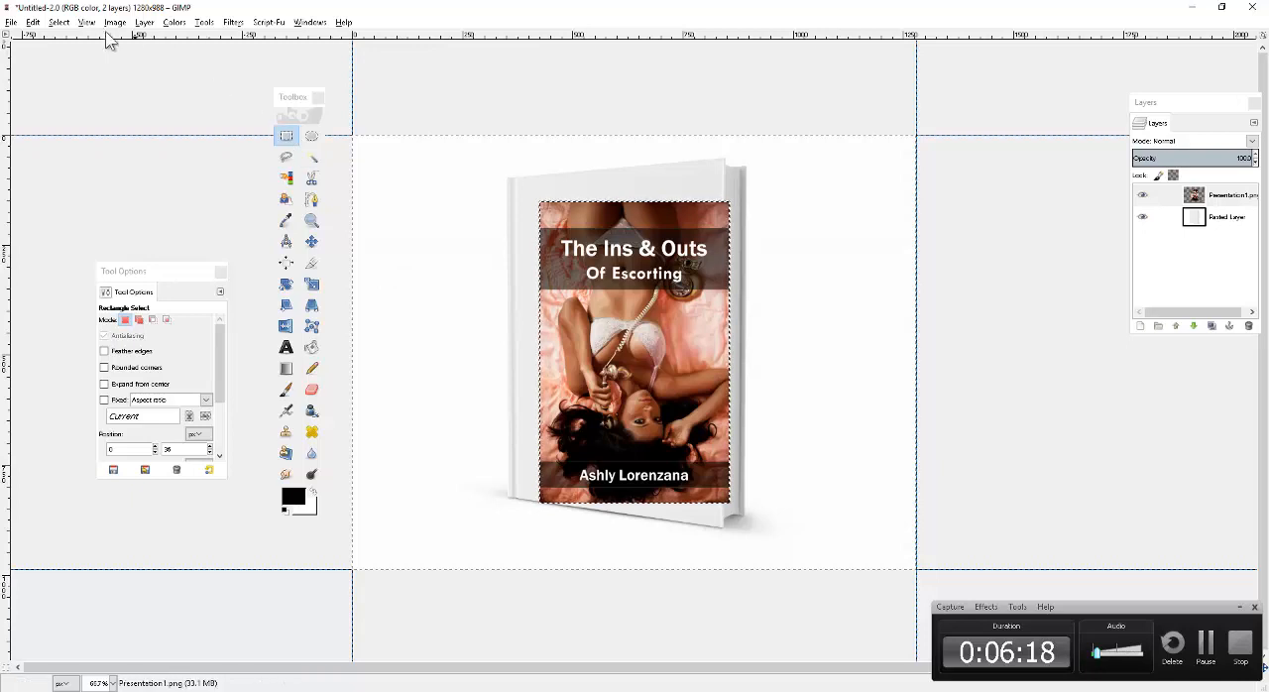
pyautogui.click(33, 22)
pyautogui.click(39, 37)
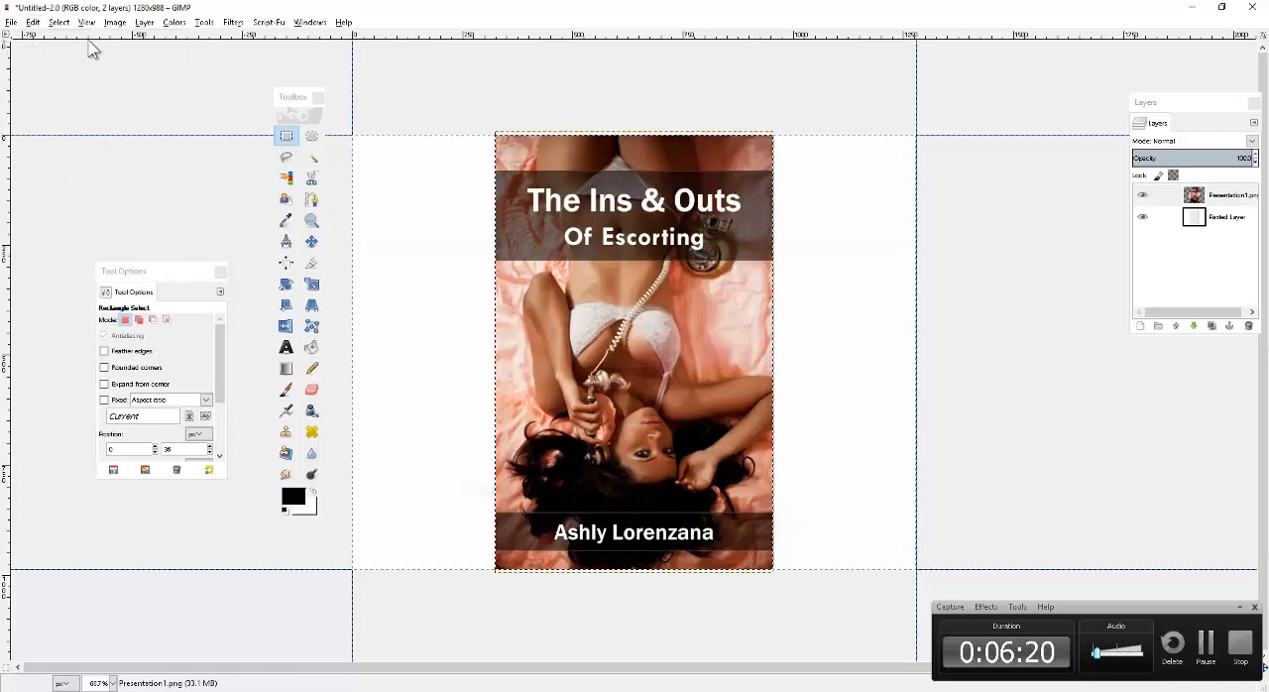
# Scale the Presentation1.png layer to 532 px wide and 845 px high, keeping its proportions.
pyautogui.click(115, 21)
pyautogui.moveTo(145, 21)
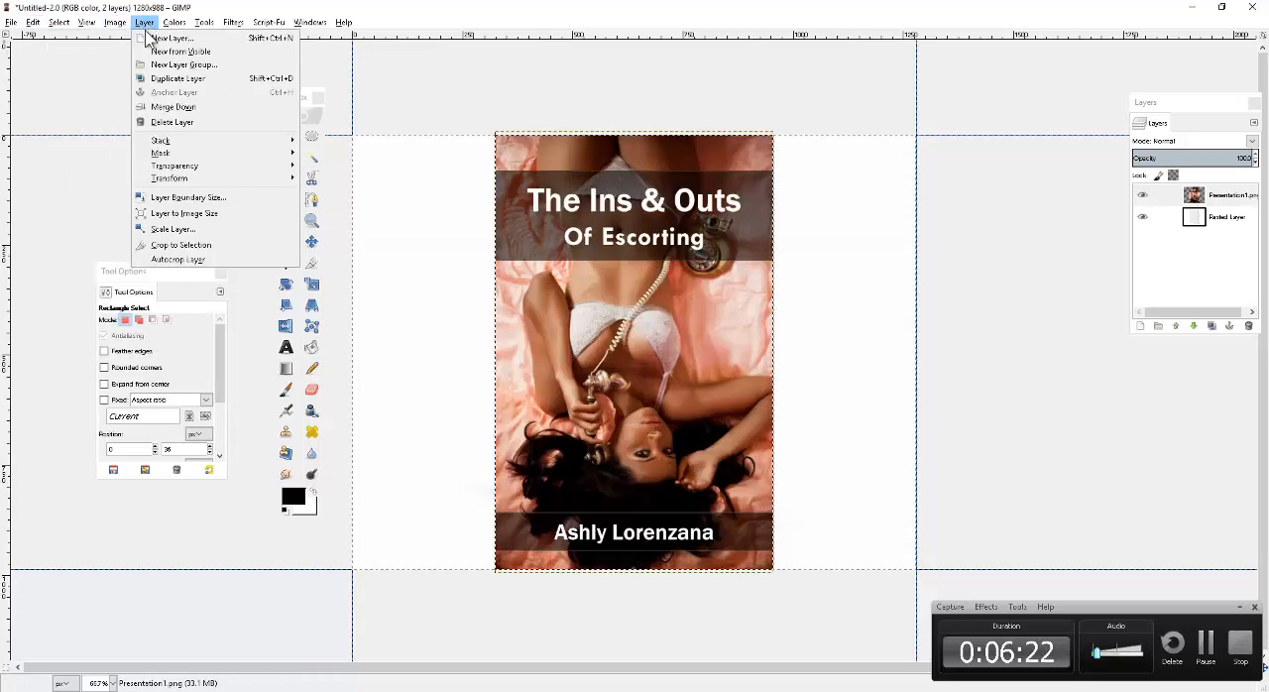
pyautogui.click(198, 229)
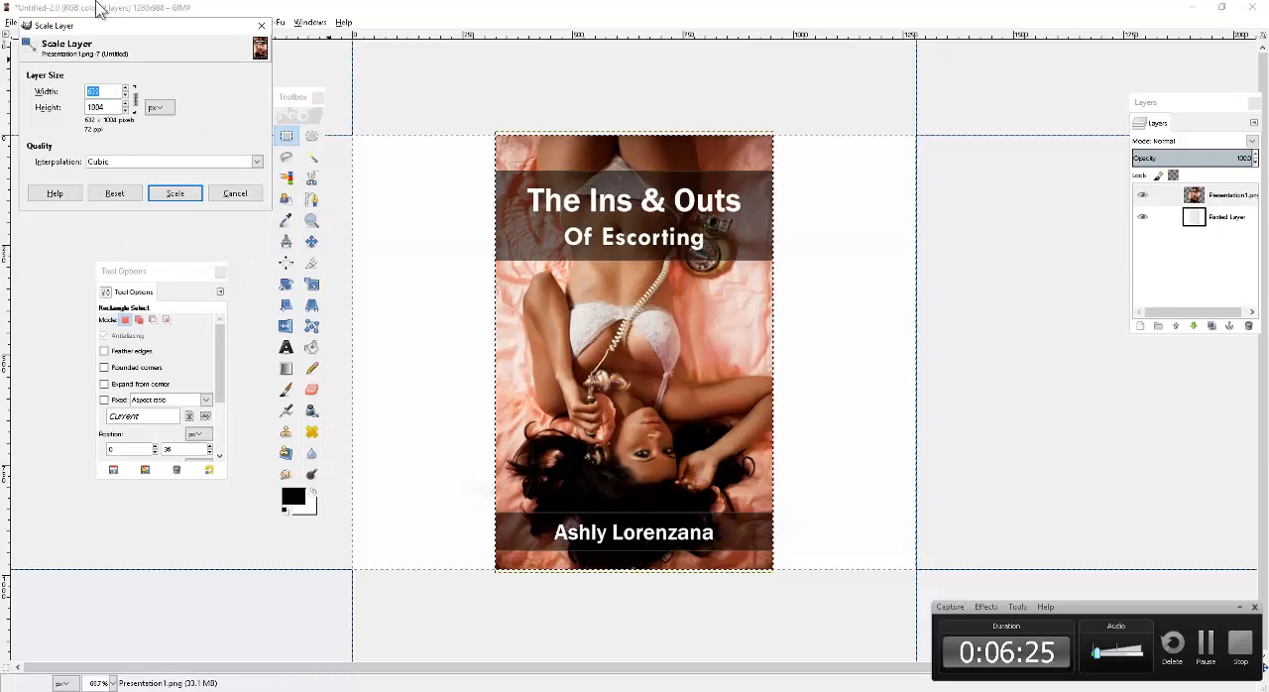
pyautogui.write('532')
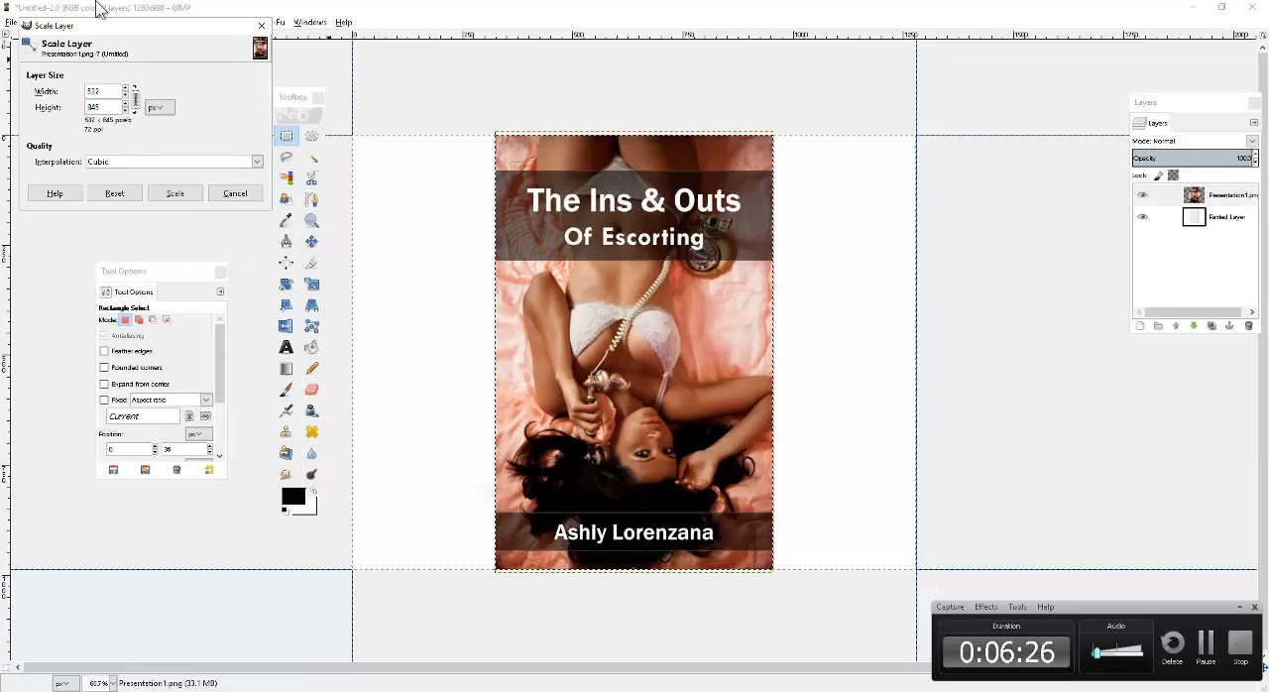
pyautogui.click(178, 193)
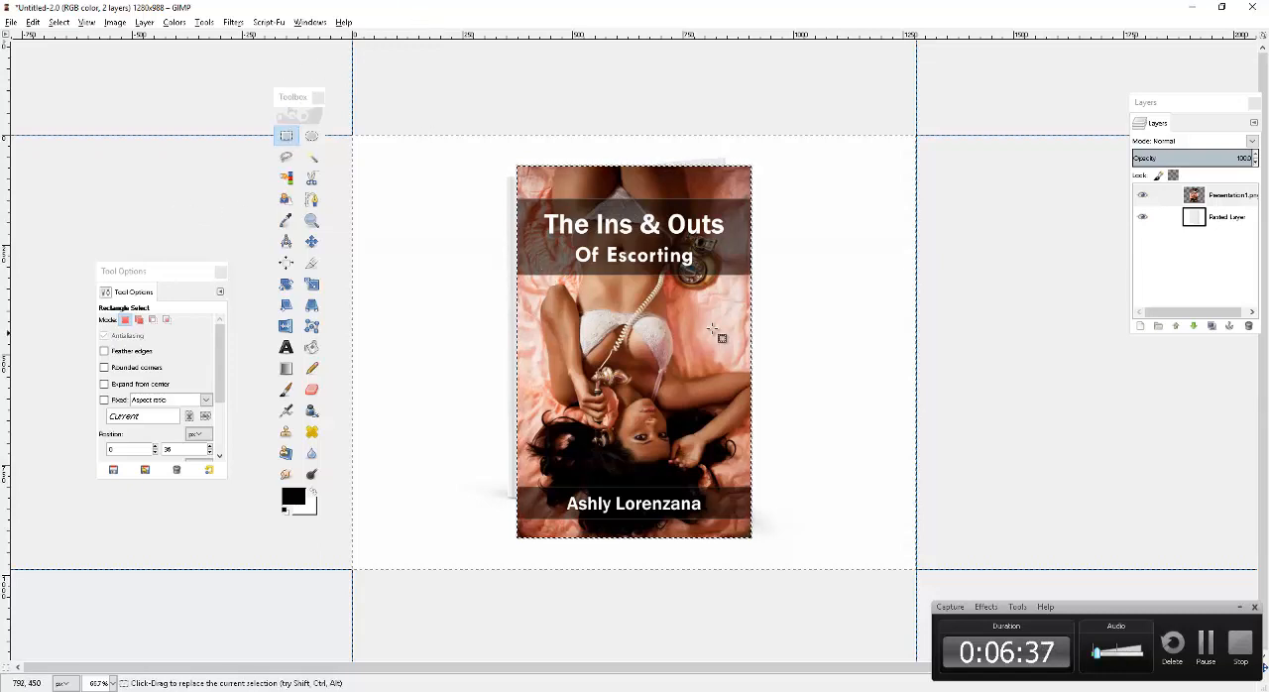
pyautogui.click(316, 307)
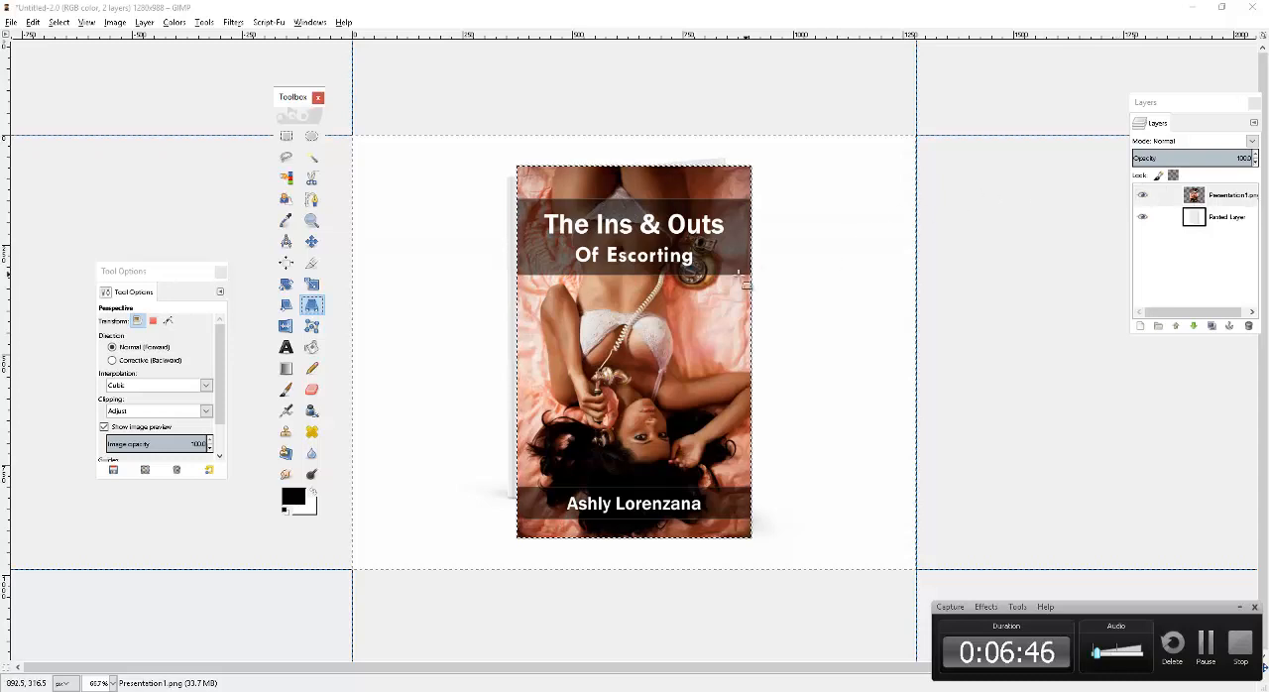
pyautogui.click(698, 269)
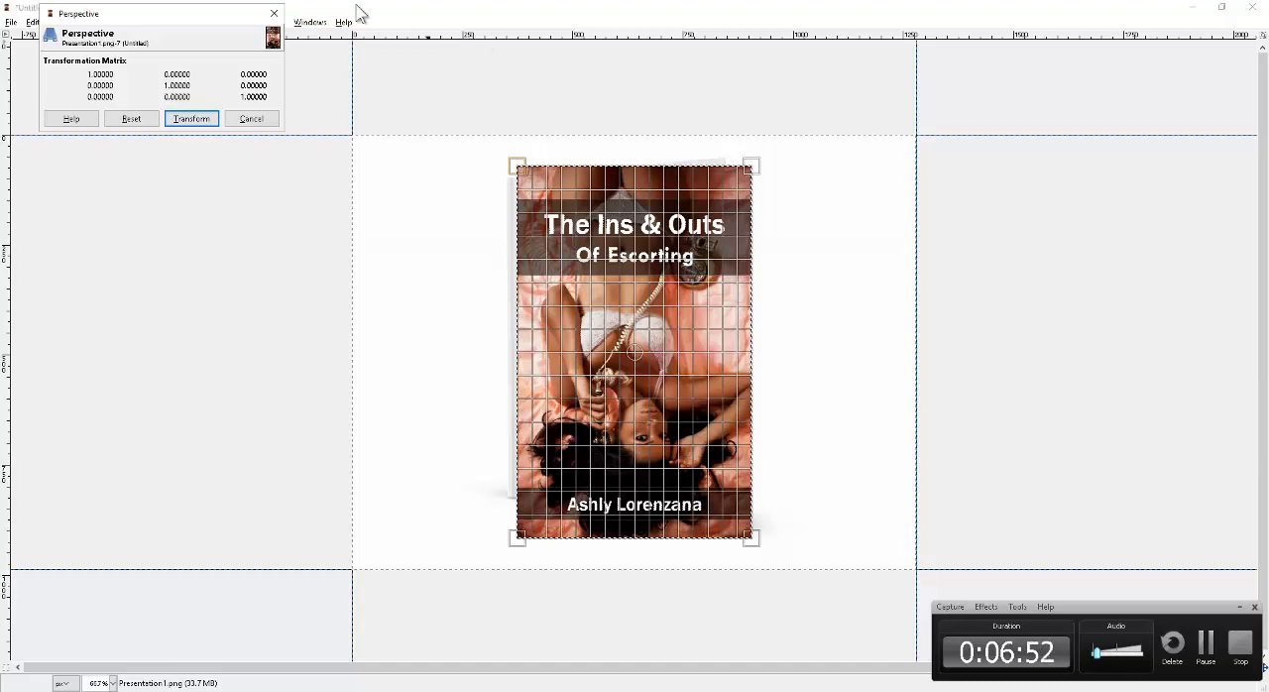
pyautogui.click(259, 119)
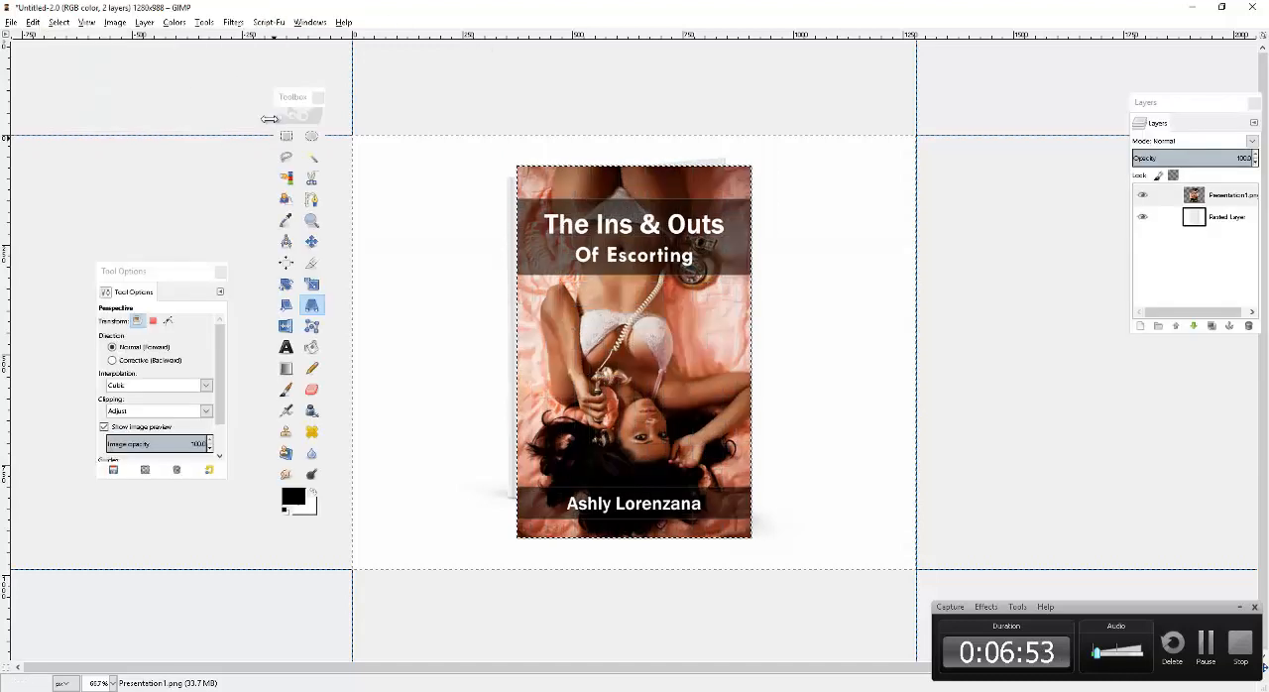
# Set the Move tool to move the active layer and shift the Presentation1.png cover slightly down over the blank book.
pyautogui.click(1239, 198)
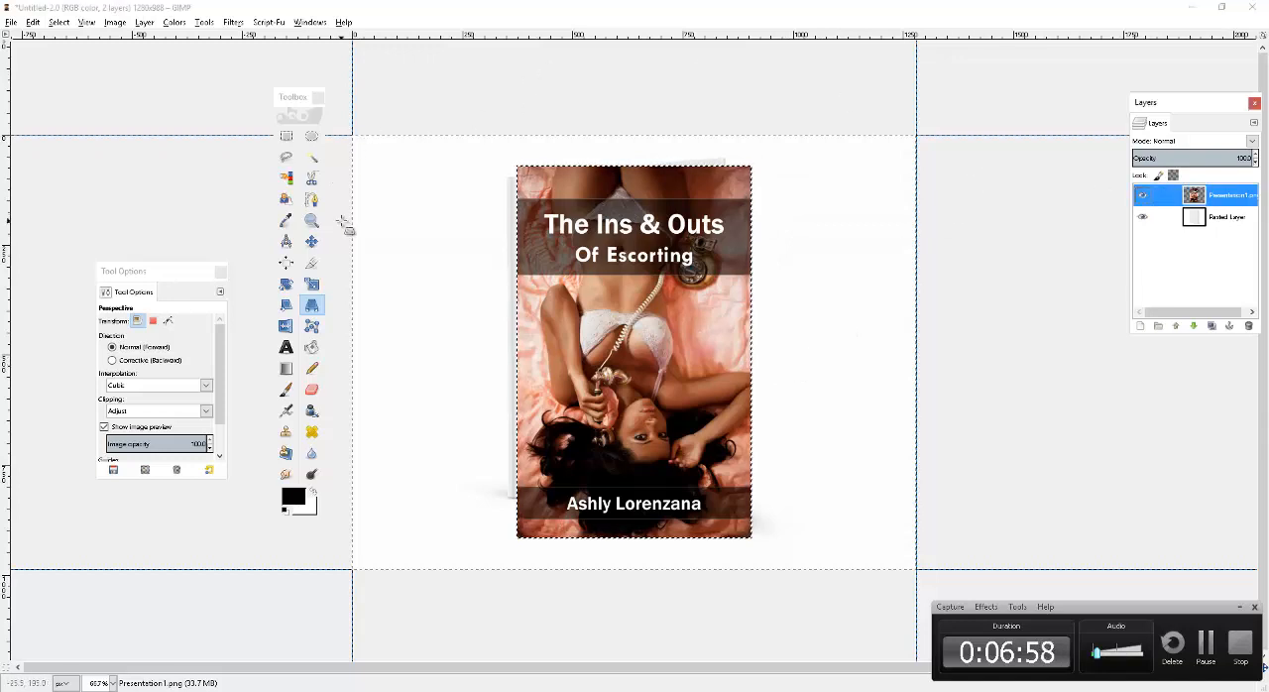
pyautogui.click(311, 241)
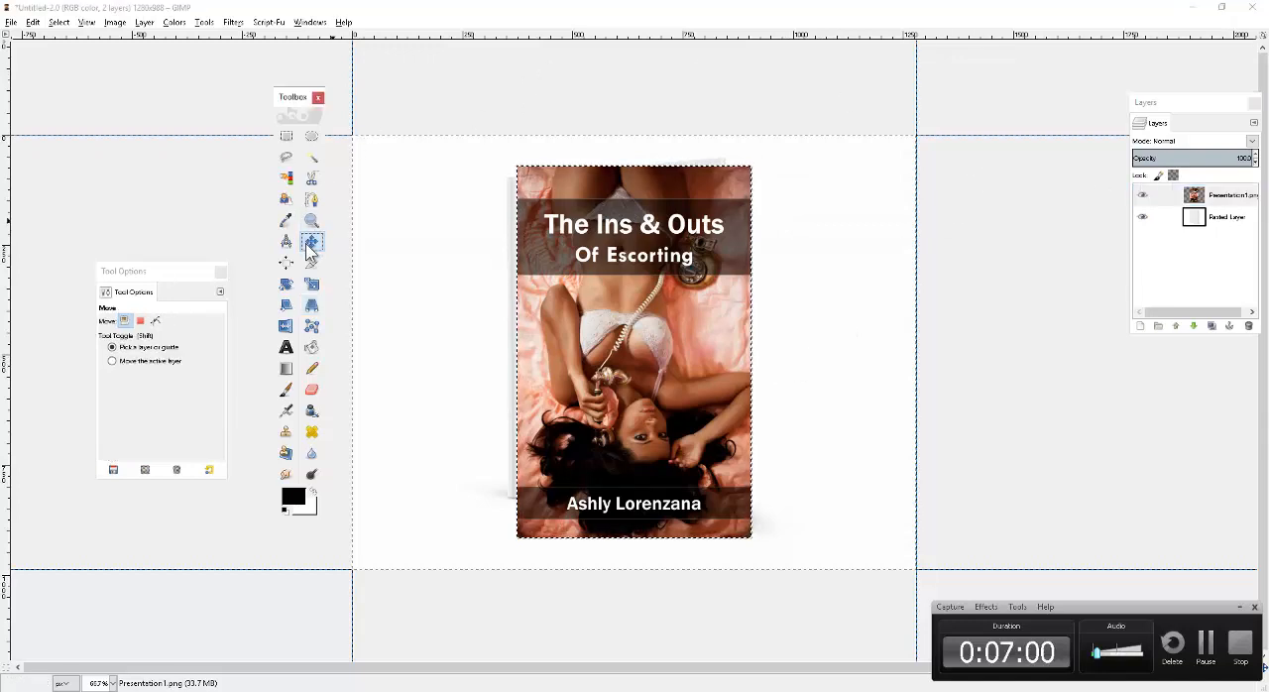
pyautogui.click(116, 363)
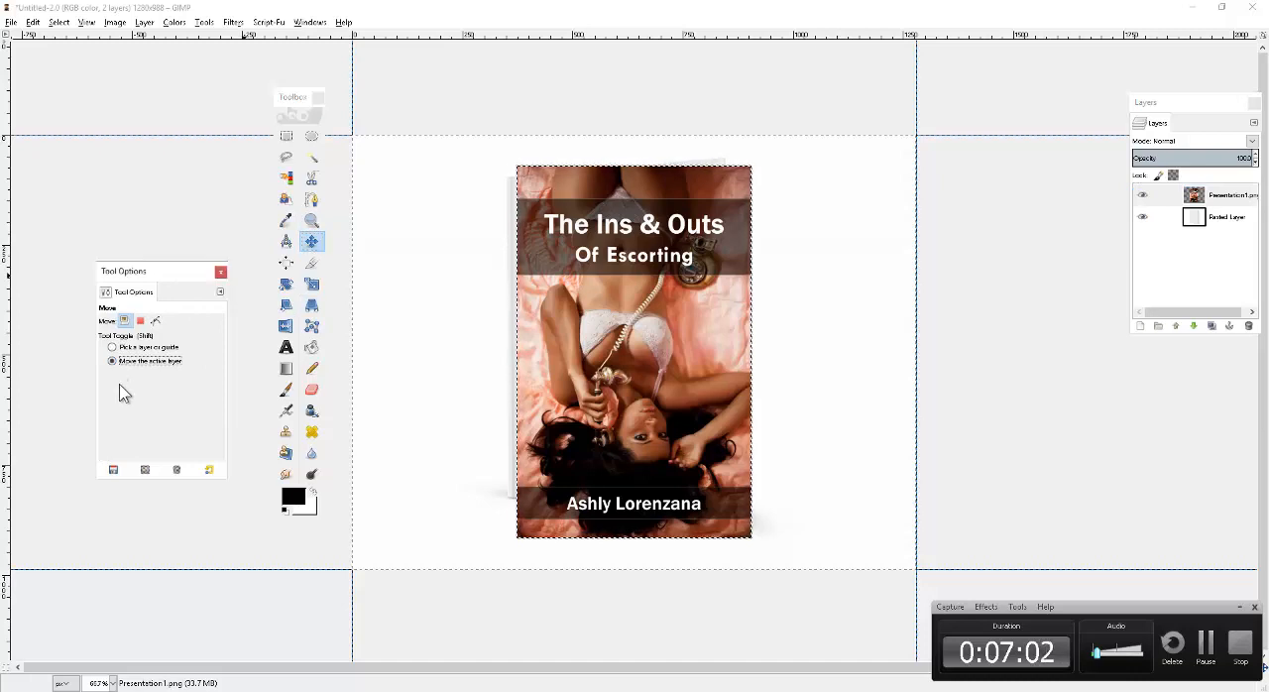
pyautogui.moveTo(616, 311)
pyautogui.mouseDown()
pyautogui.moveTo(631, 322)
pyautogui.moveTo(615, 315)
pyautogui.moveTo(620, 329)
pyautogui.mouseUp()
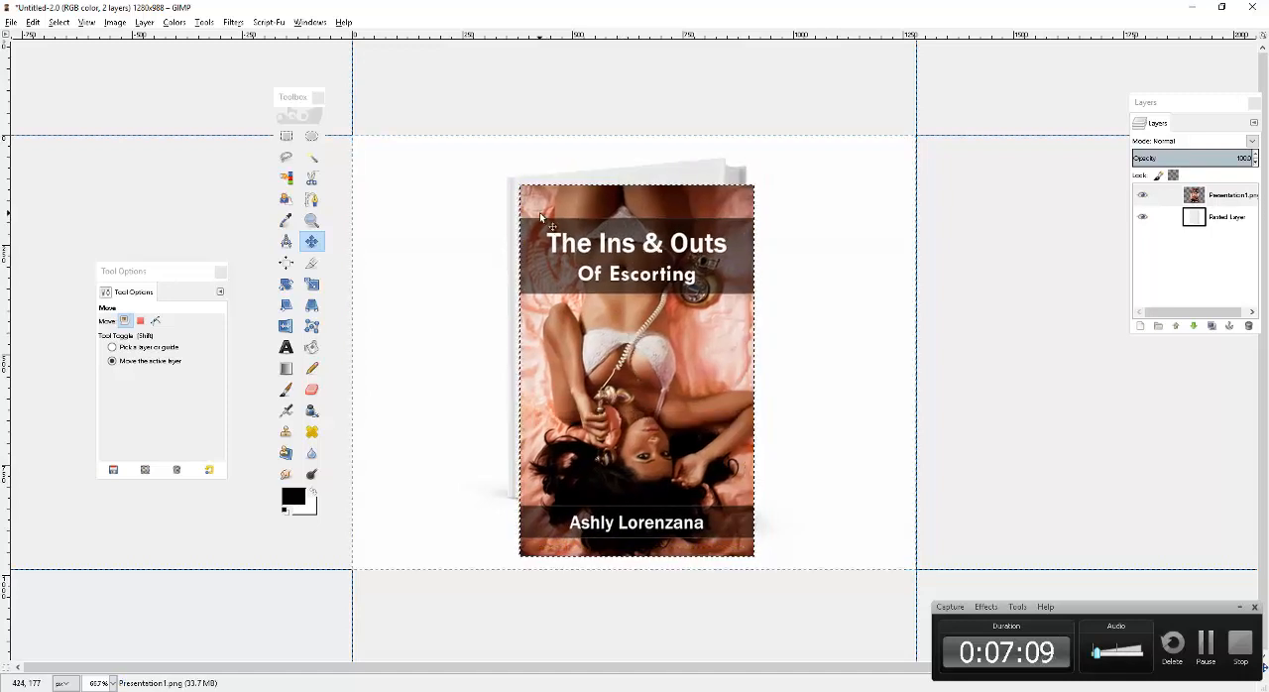
pyautogui.moveTo(539, 212); pyautogui.dragTo(540, 207)
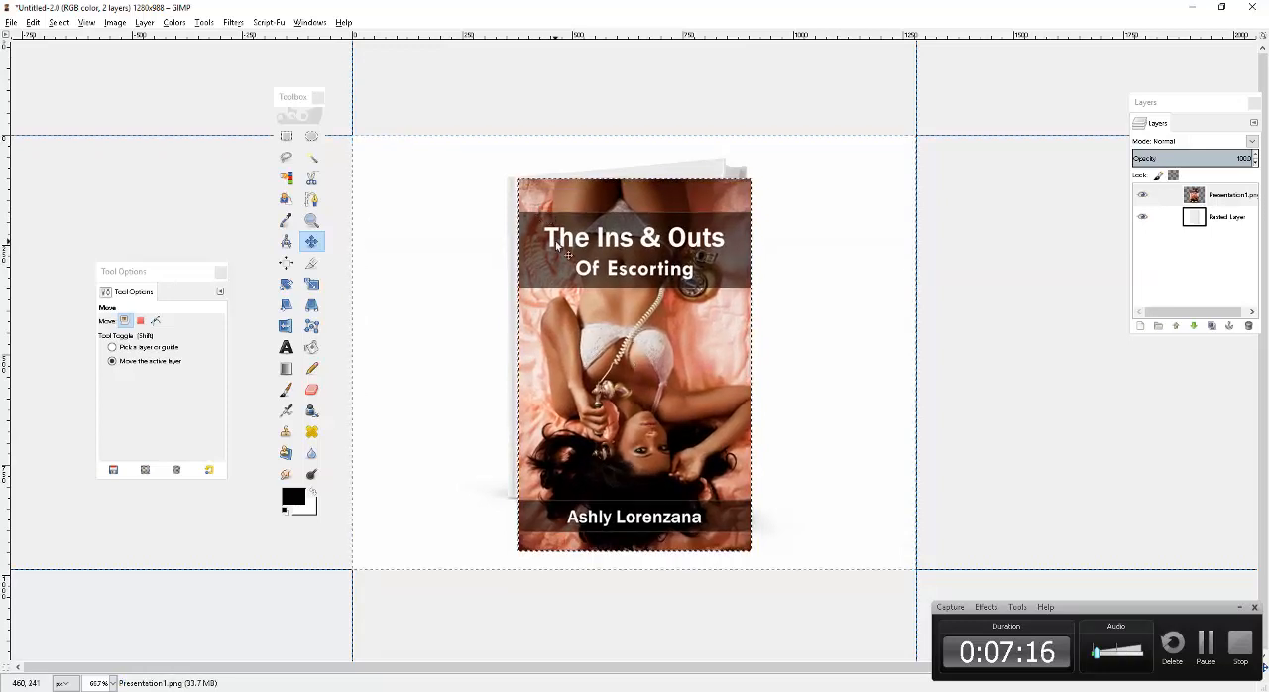
# At 100% zoom, apply a Perspective transform that pulls the cover's upper-right corner onto the front board's upper-right corner.
pyautogui.click(86, 22)
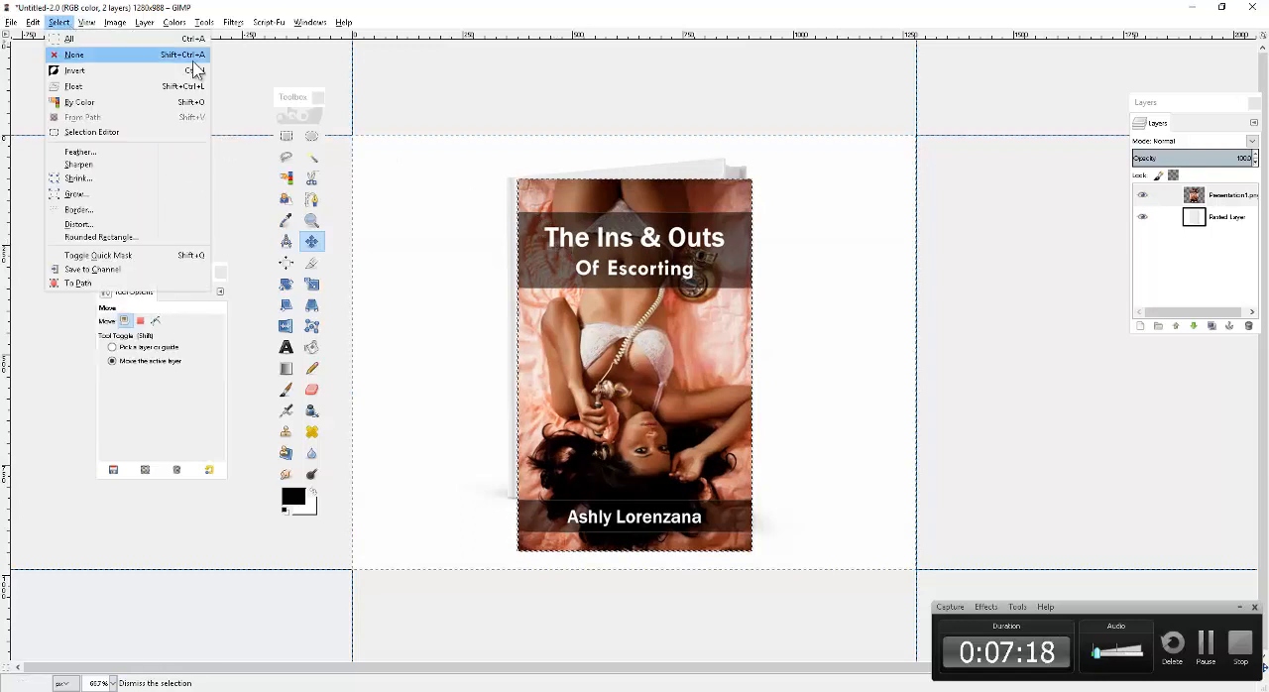
pyautogui.moveTo(148, 68)
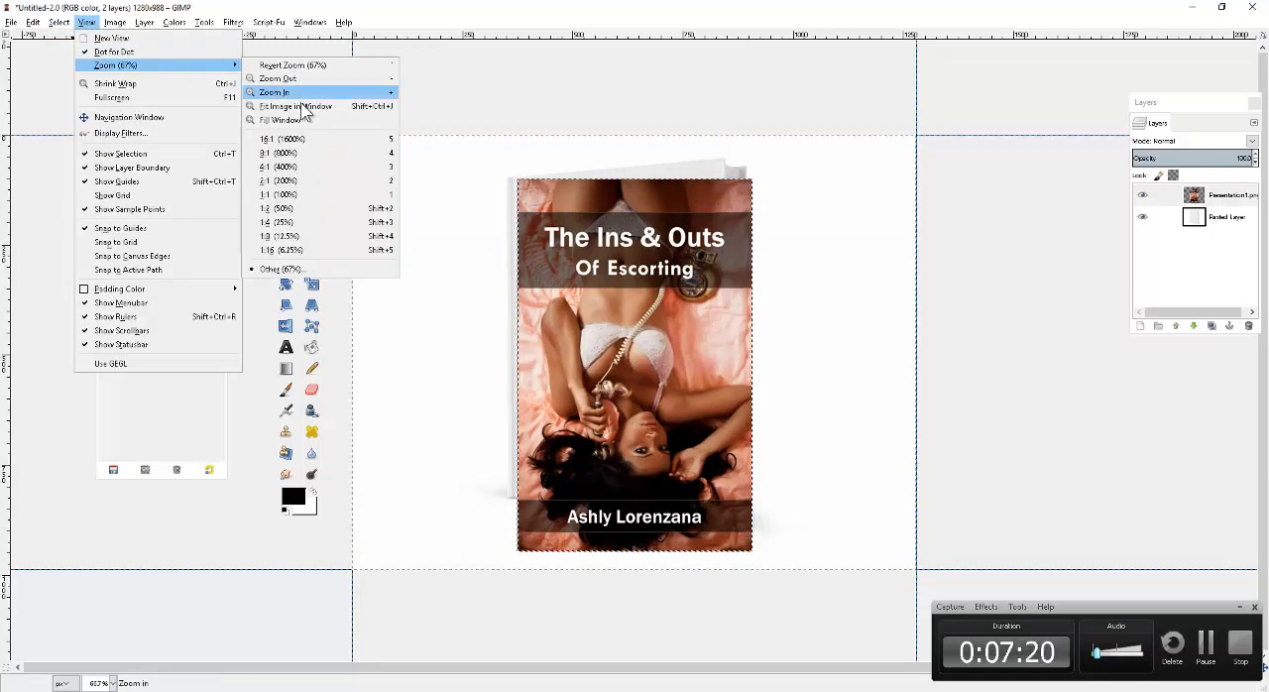
pyautogui.click(305, 196)
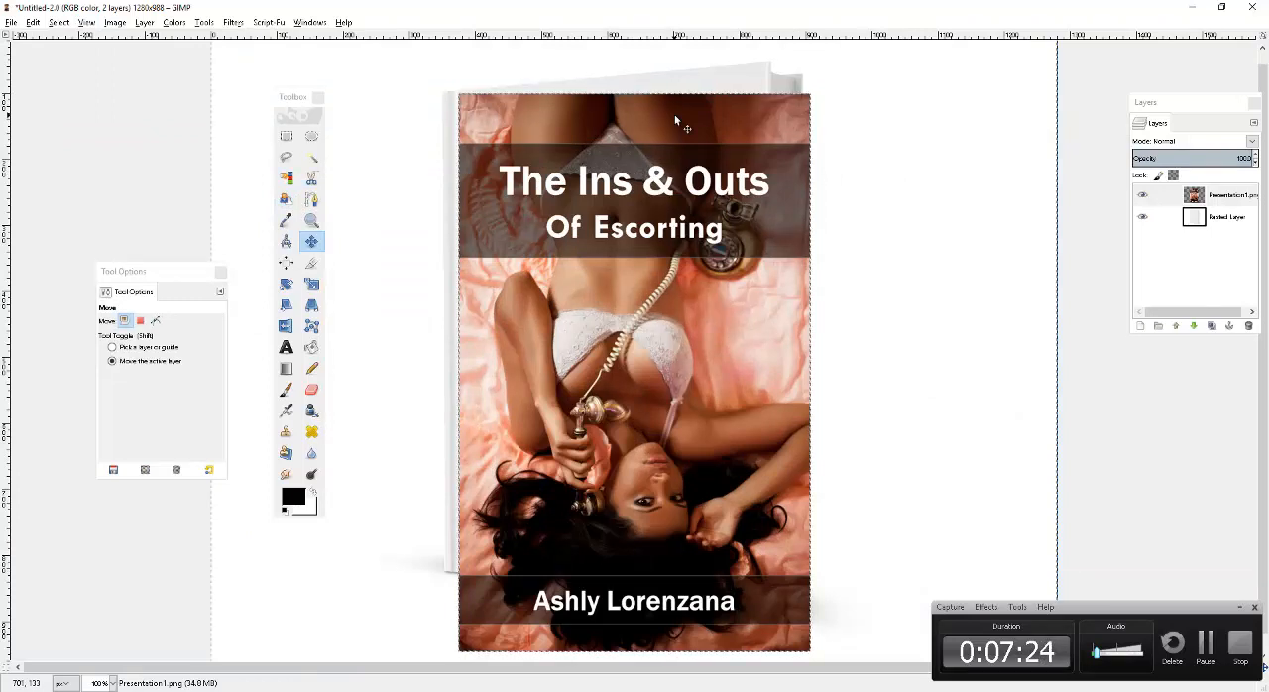
pyautogui.click(311, 306)
pyautogui.click(574, 227)
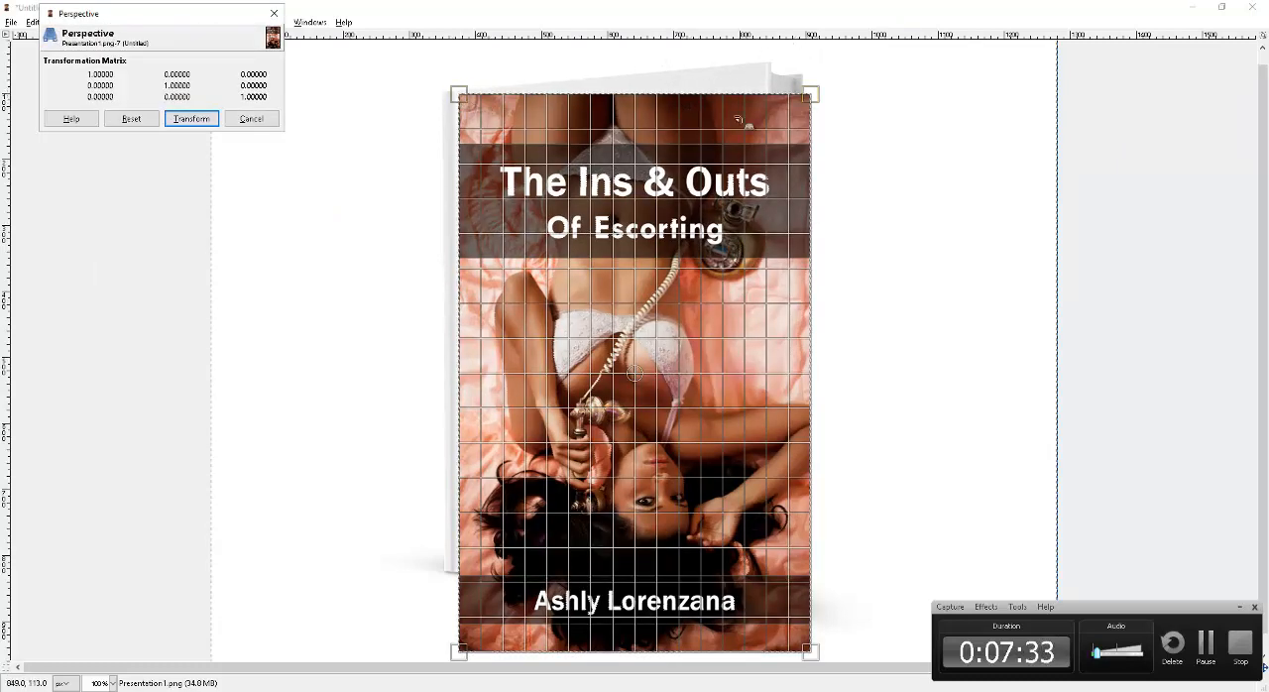
pyautogui.moveTo(811, 97); pyautogui.dragTo(767, 63)
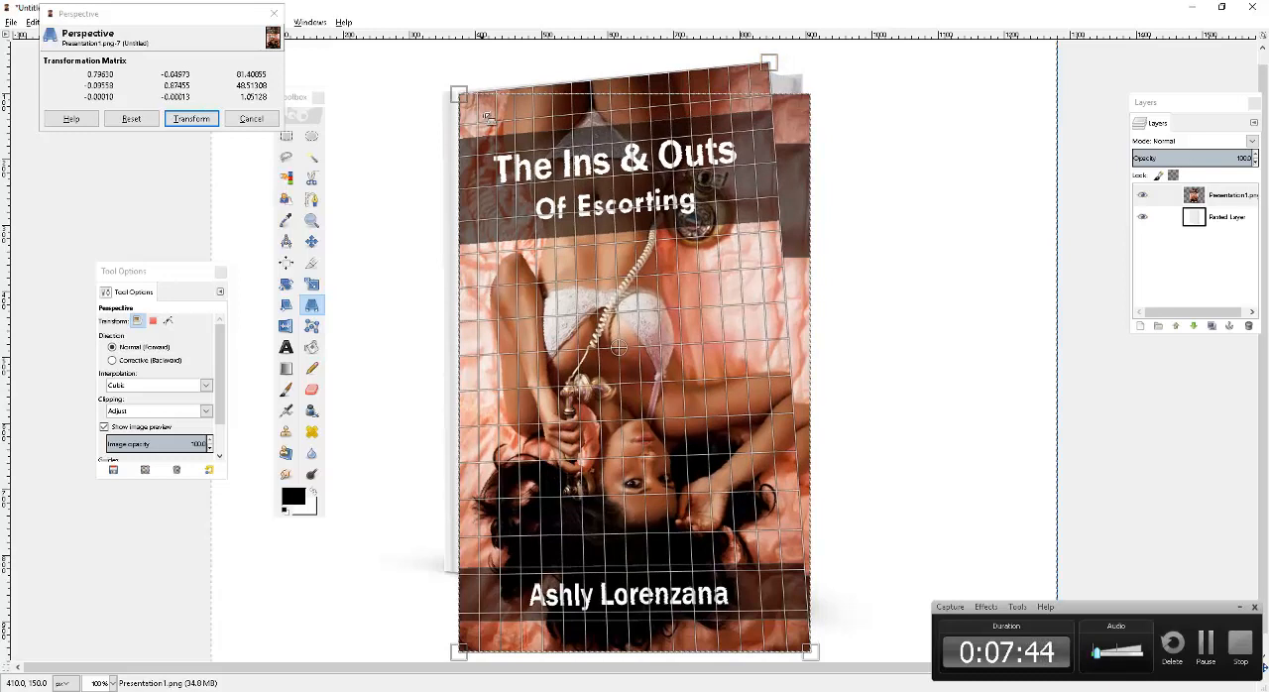
pyautogui.click(190, 119)
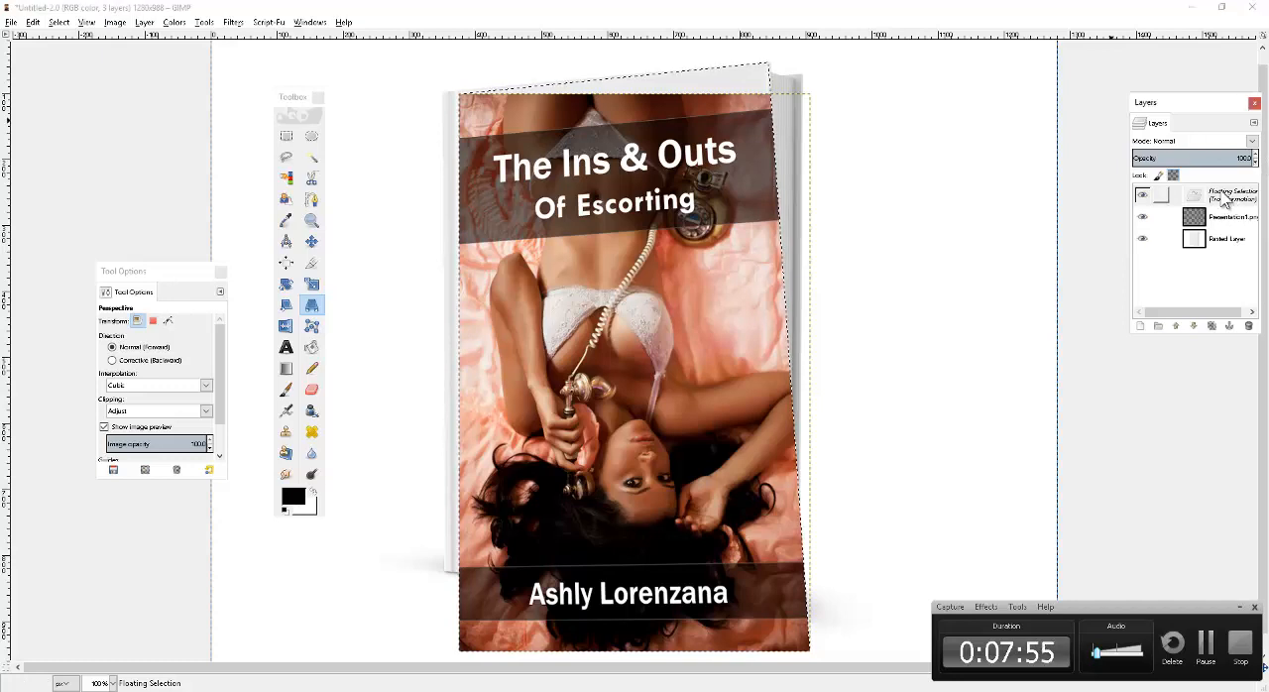
# Turn the floating selection of the transformed cover into a regular layer named y.
pyautogui.doubleClick(1220, 193)
pyautogui.press('Return')
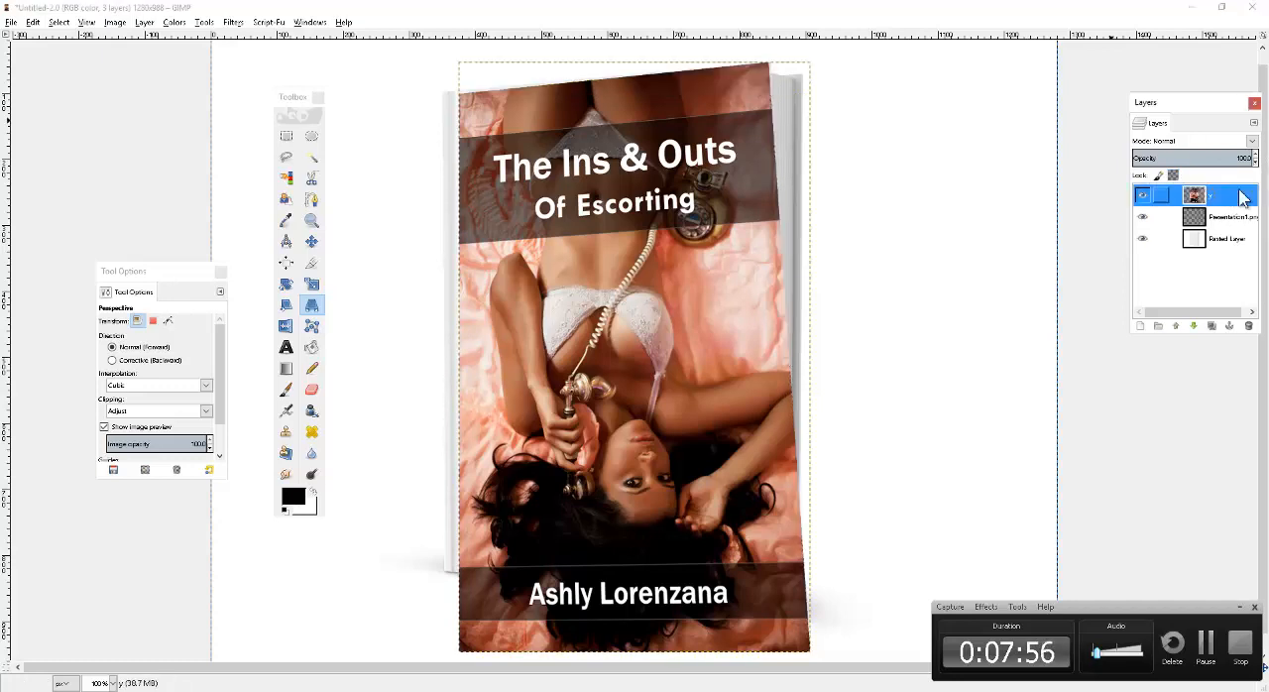
pyautogui.scroll(1, 958, 274)
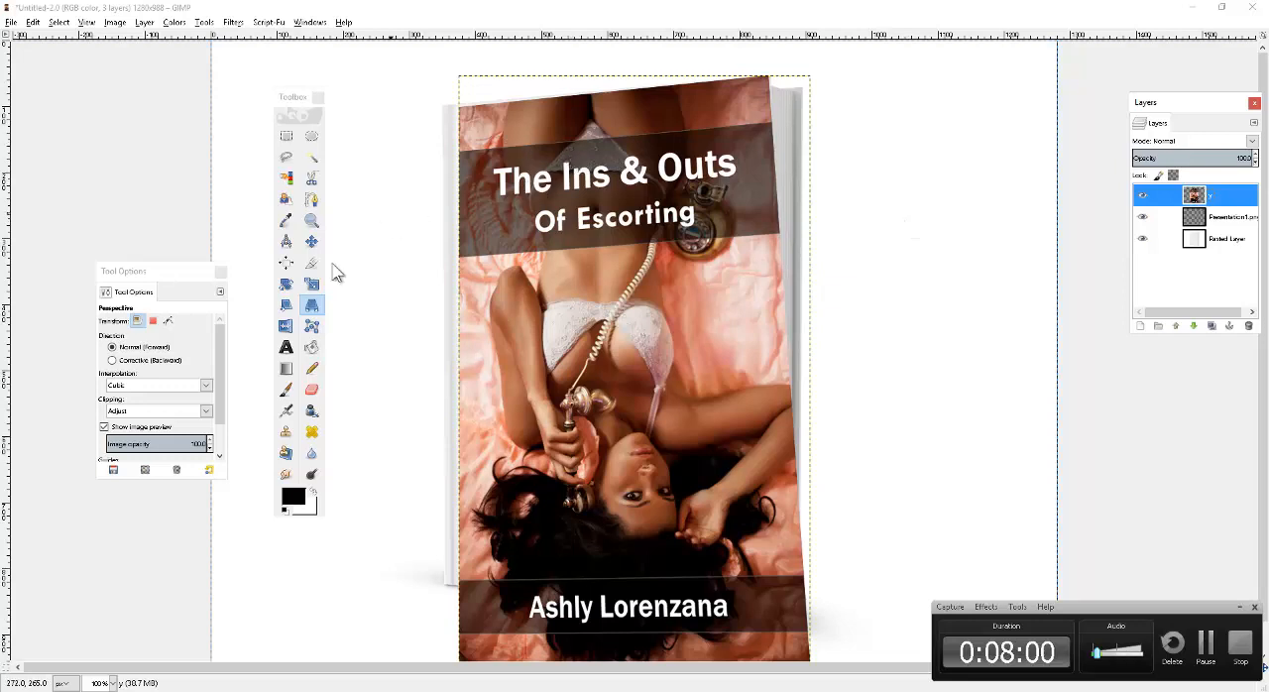
# Apply a Perspective transform to layer y that nudges its upper-left corner slightly upward.
pyautogui.press('Tab')
pyautogui.click(604, 337)
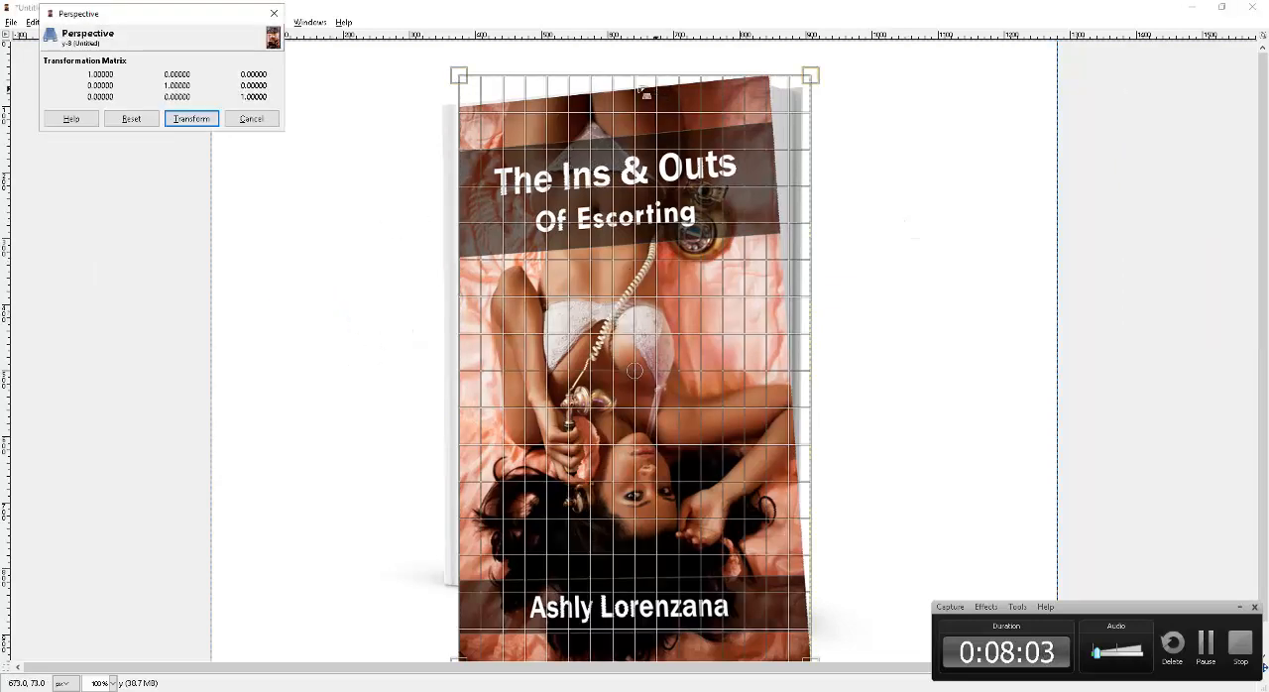
pyautogui.click(457, 74)
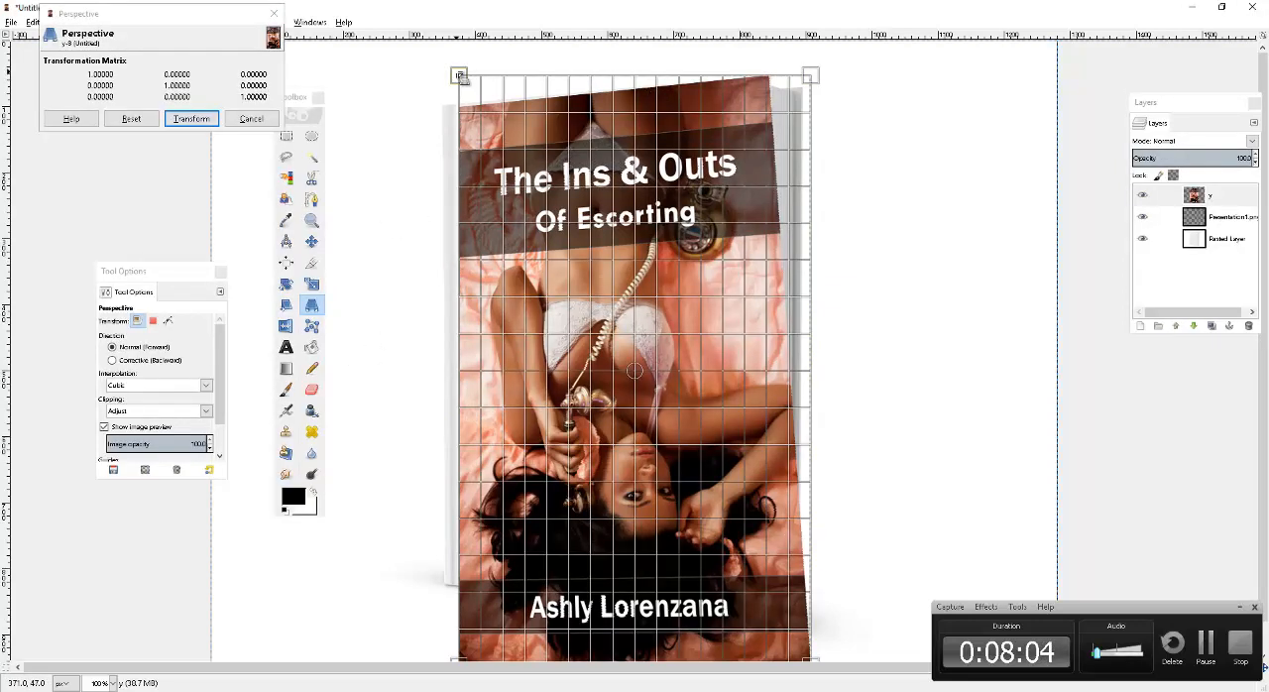
pyautogui.moveTo(459, 76); pyautogui.dragTo(460, 71)
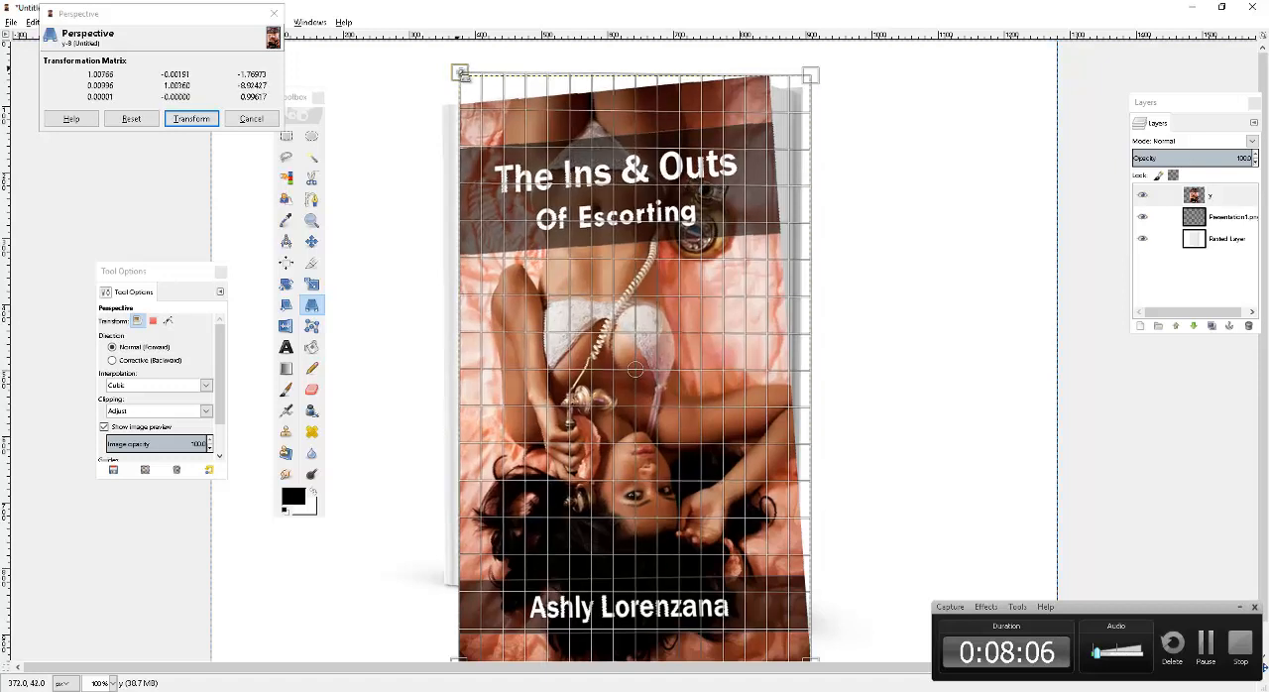
pyautogui.click(190, 121)
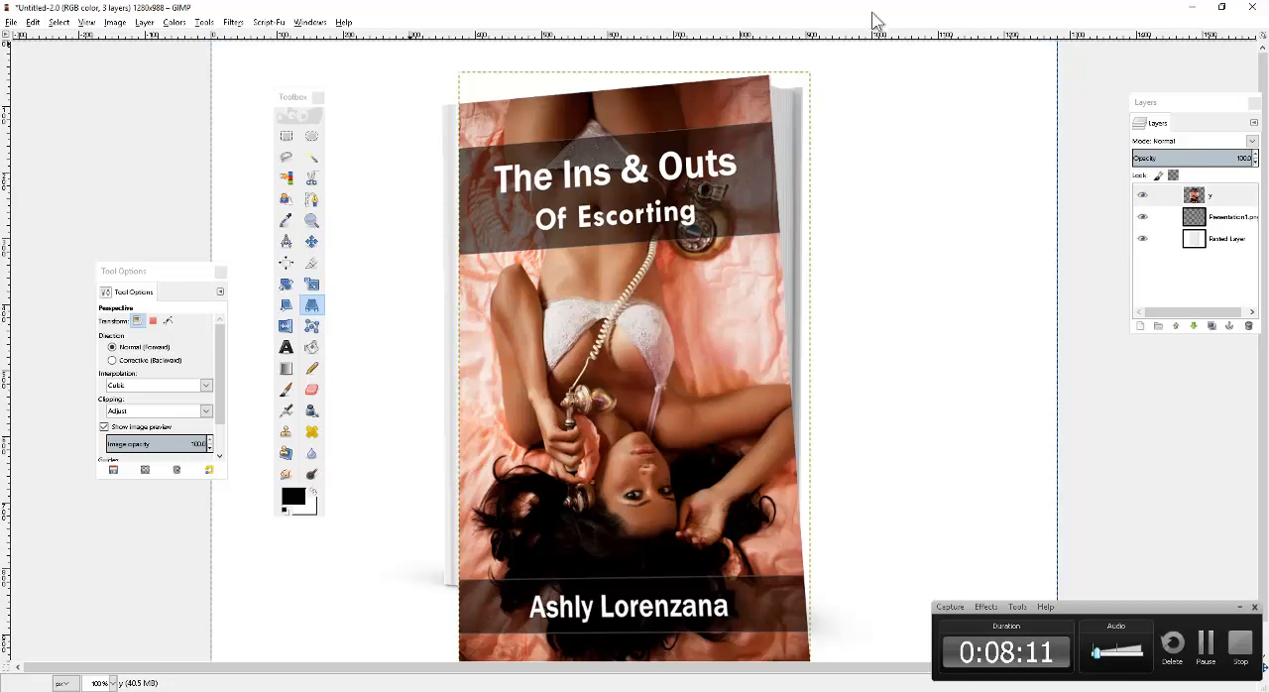
# Apply another Perspective transform to layer y that nudges its upper-right corner slightly outward.
pyautogui.click(744, 100)
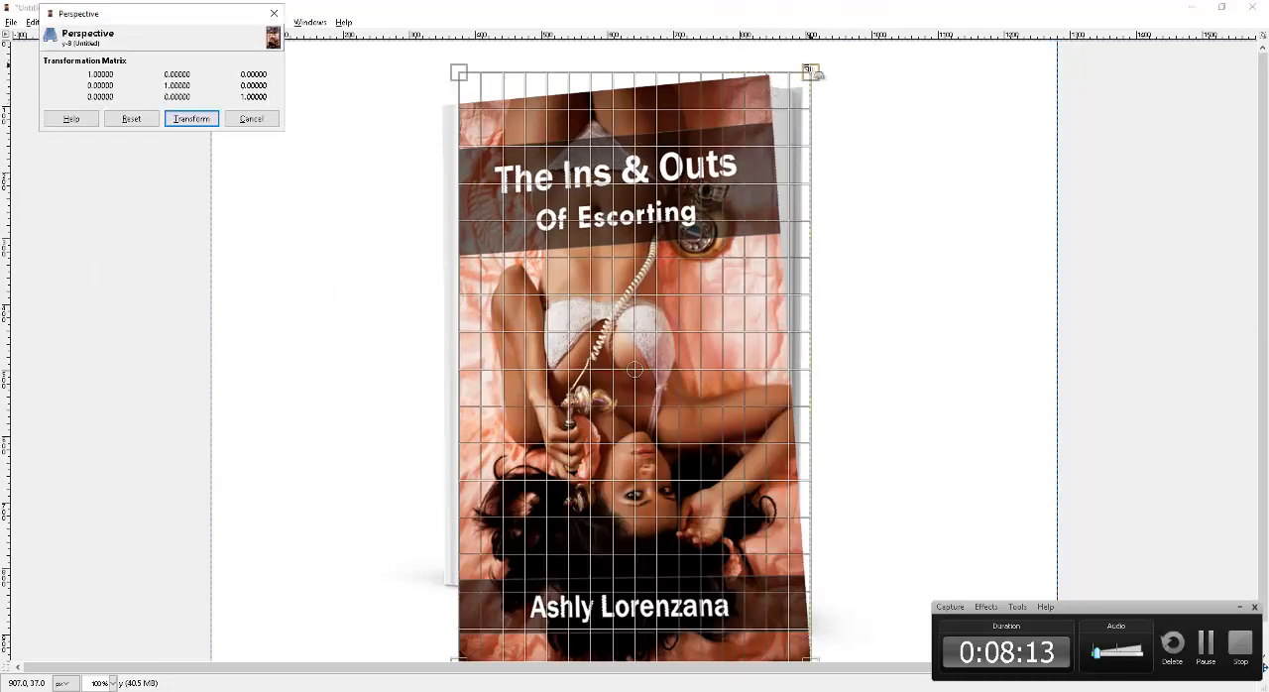
pyautogui.moveTo(808, 70); pyautogui.dragTo(807, 73)
pyautogui.click(191, 118)
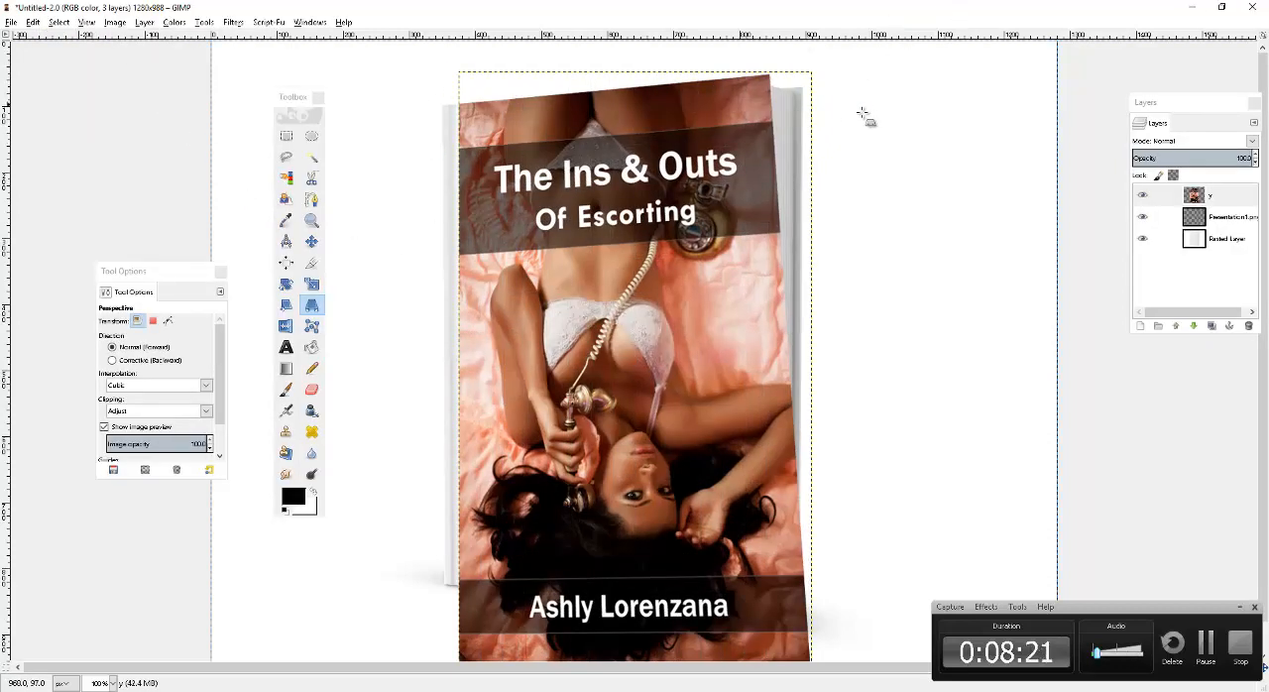
# Apply a Perspective transform that raises the cover's lower-left corner to the bottom of the book's spine edge.
pyautogui.scroll(-1, 872, 476)
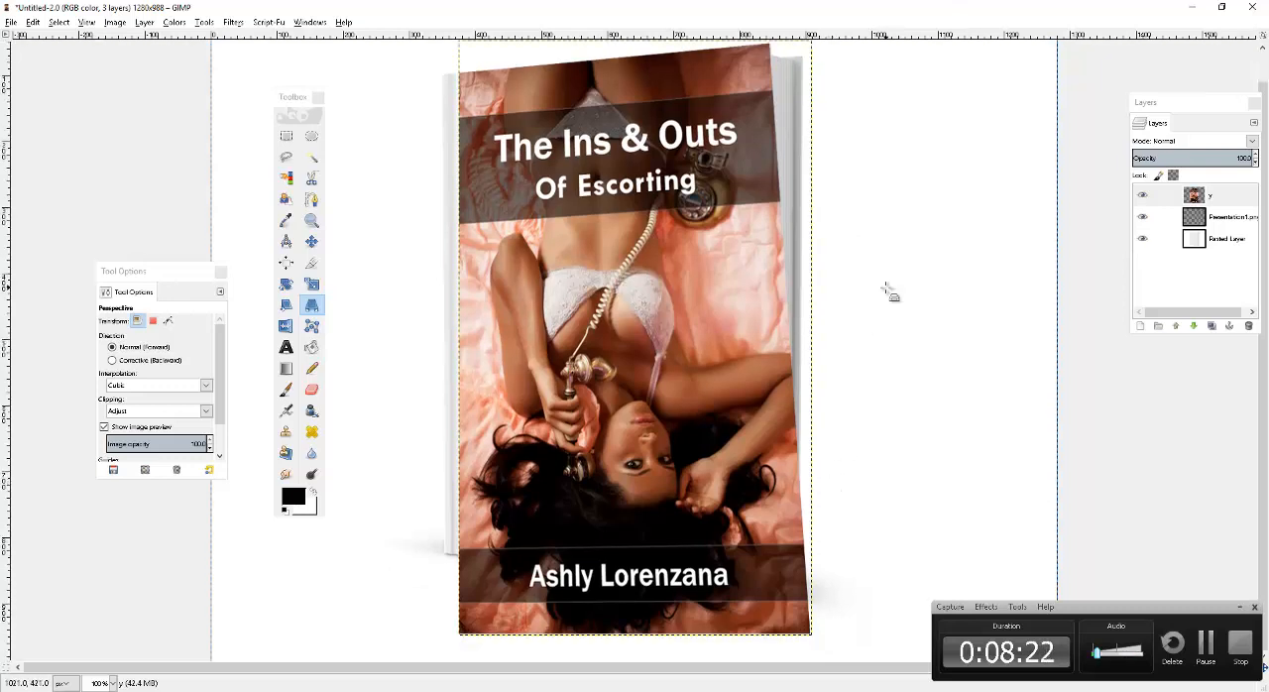
pyautogui.click(489, 427)
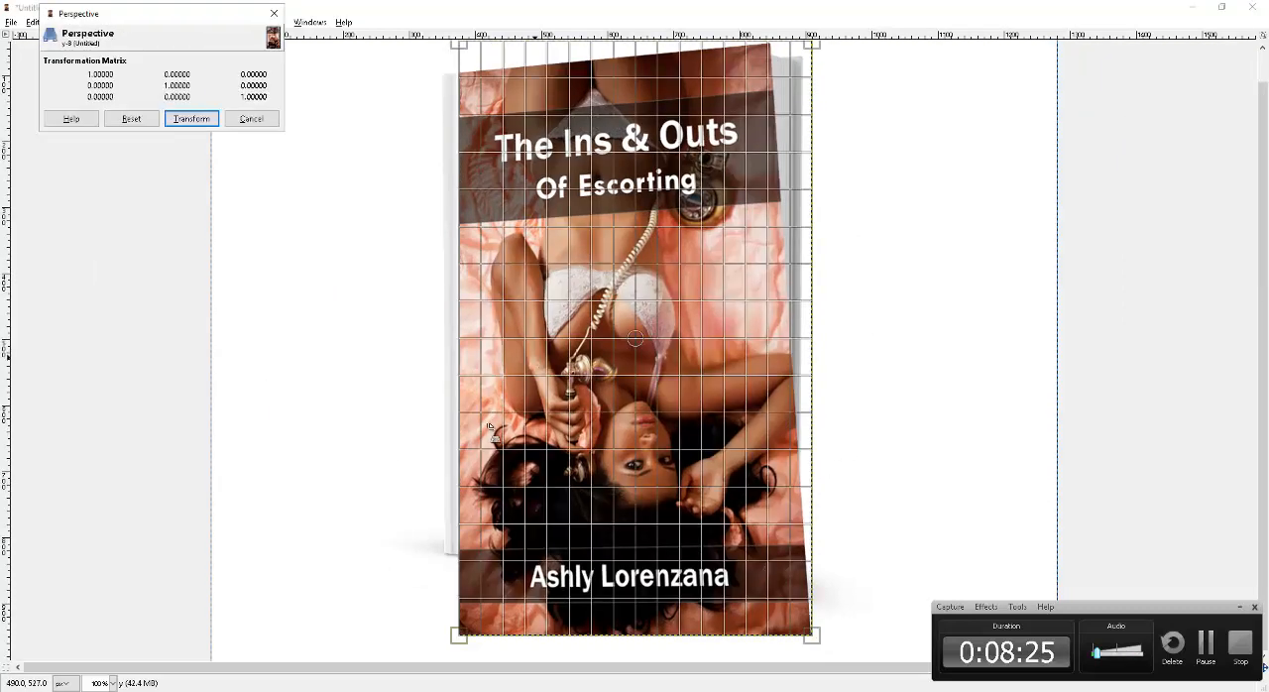
pyautogui.moveTo(457, 640); pyautogui.dragTo(457, 553)
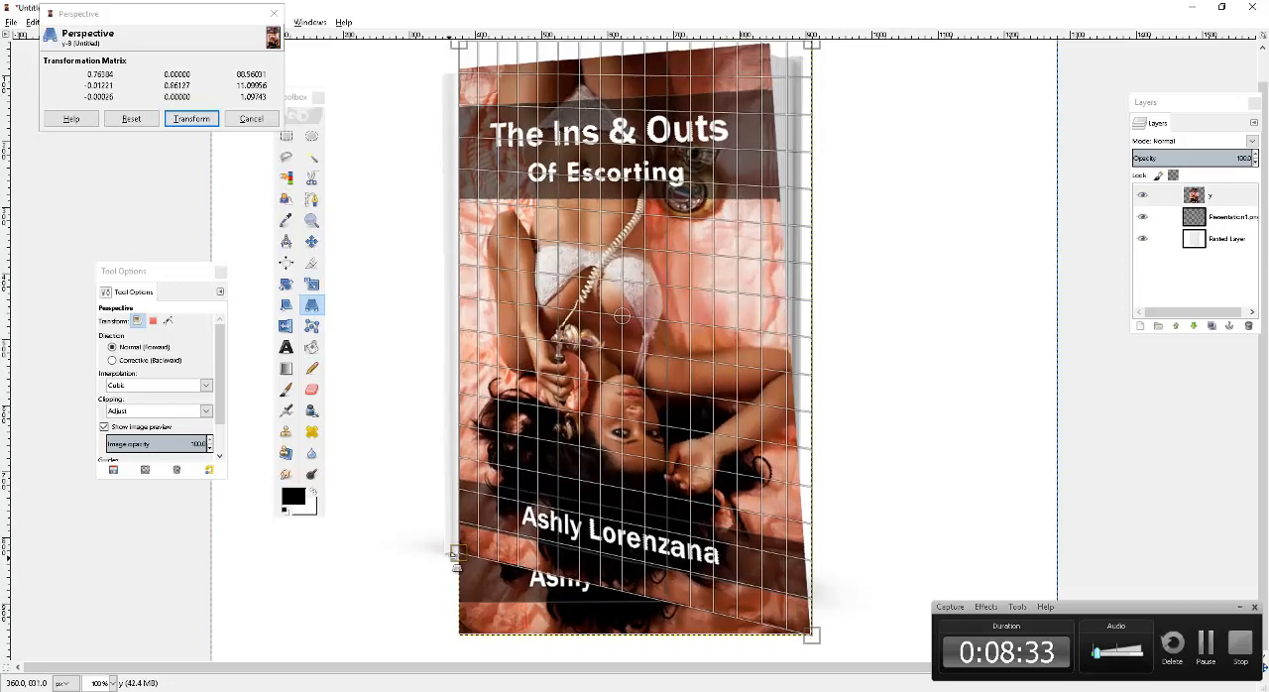
pyautogui.click(198, 120)
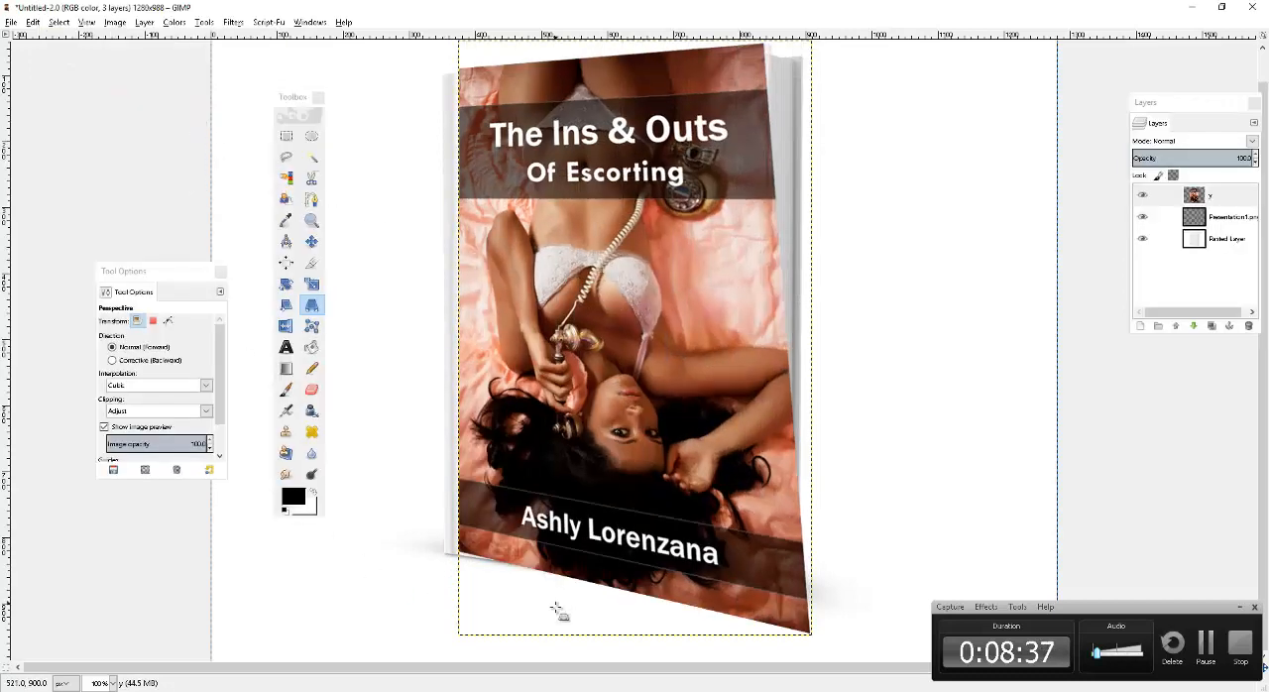
# Apply a Perspective transform to layer y that nudges its lower-left corner slightly down and outward.
pyautogui.press('Tab')
pyautogui.click(474, 570)
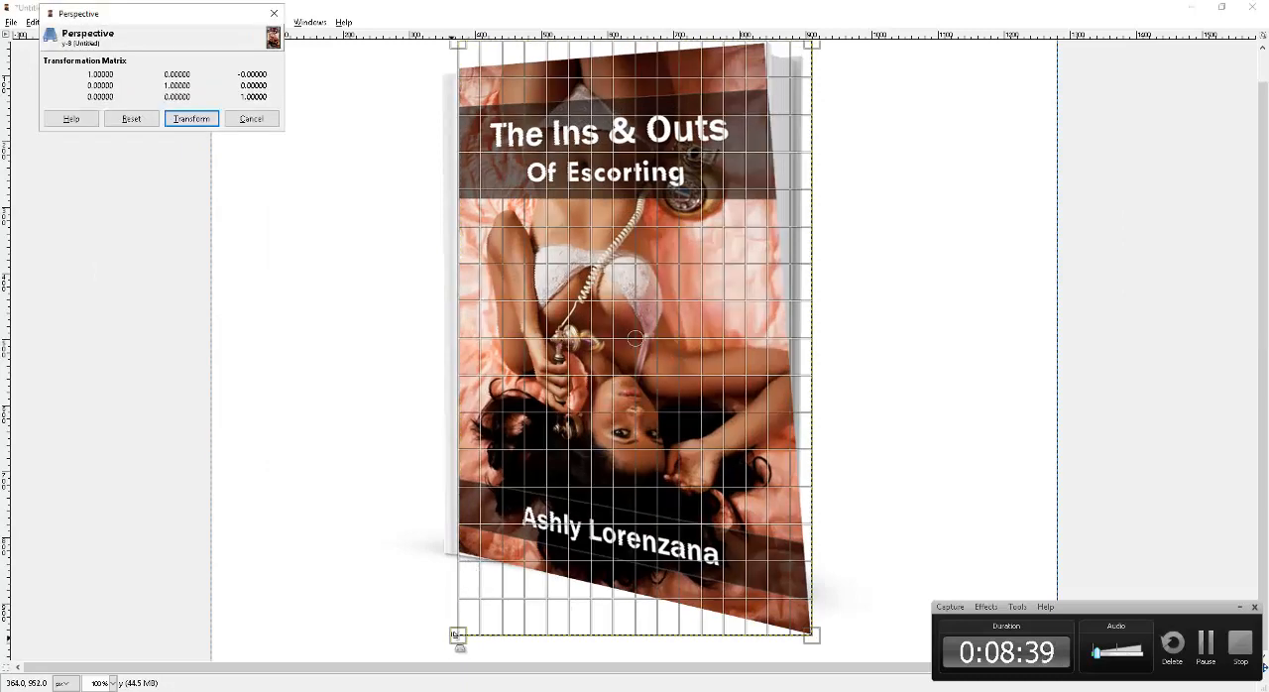
pyautogui.press('Tab')
pyautogui.moveTo(457, 636); pyautogui.dragTo(455, 638)
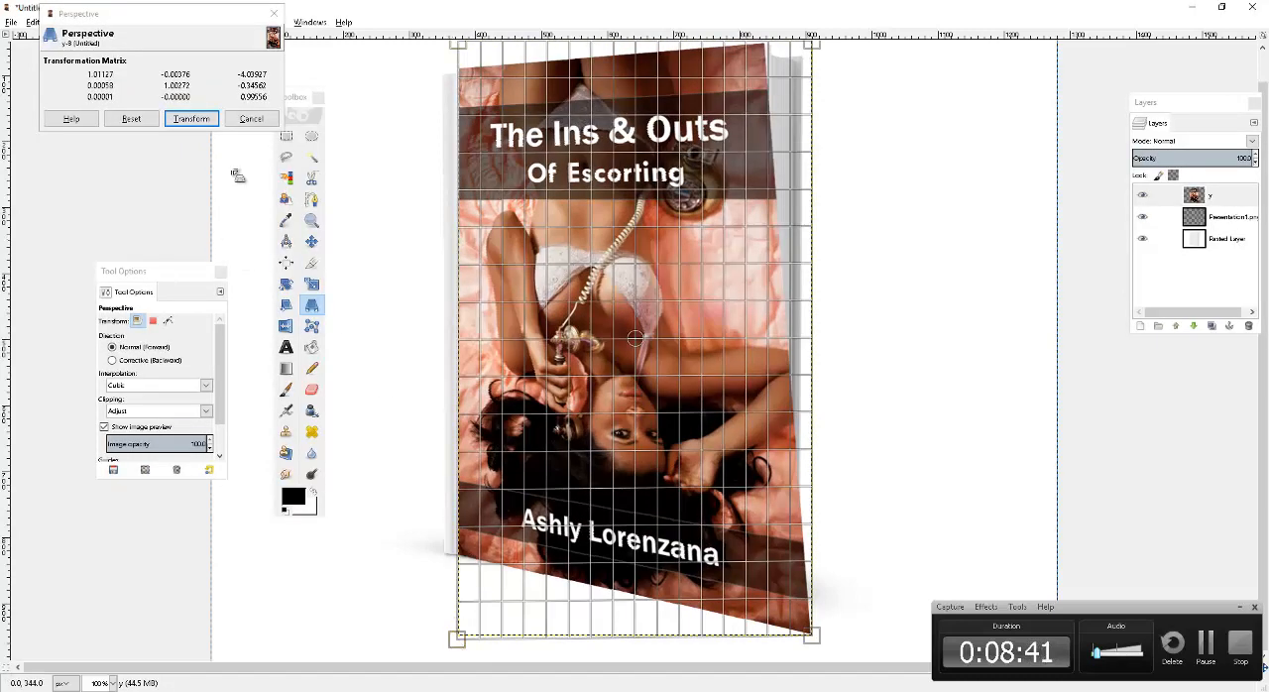
pyautogui.press('Tab')
pyautogui.click(191, 118)
pyautogui.press('Tab')
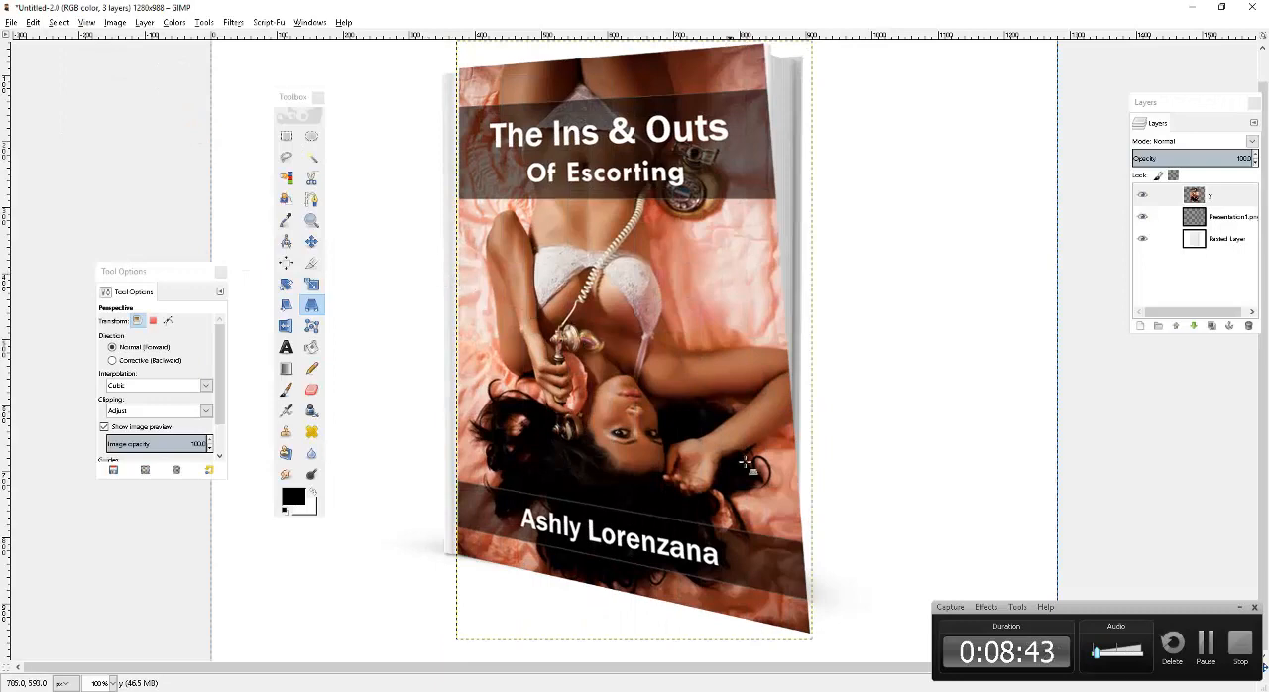
# Apply a Perspective transform that pulls the cover's lower-right corner up and inward toward the book's lower-right corner.
pyautogui.press('Tab')
pyautogui.click(782, 611)
pyautogui.press('Tab')
pyautogui.moveTo(810, 644); pyautogui.dragTo(765, 620)
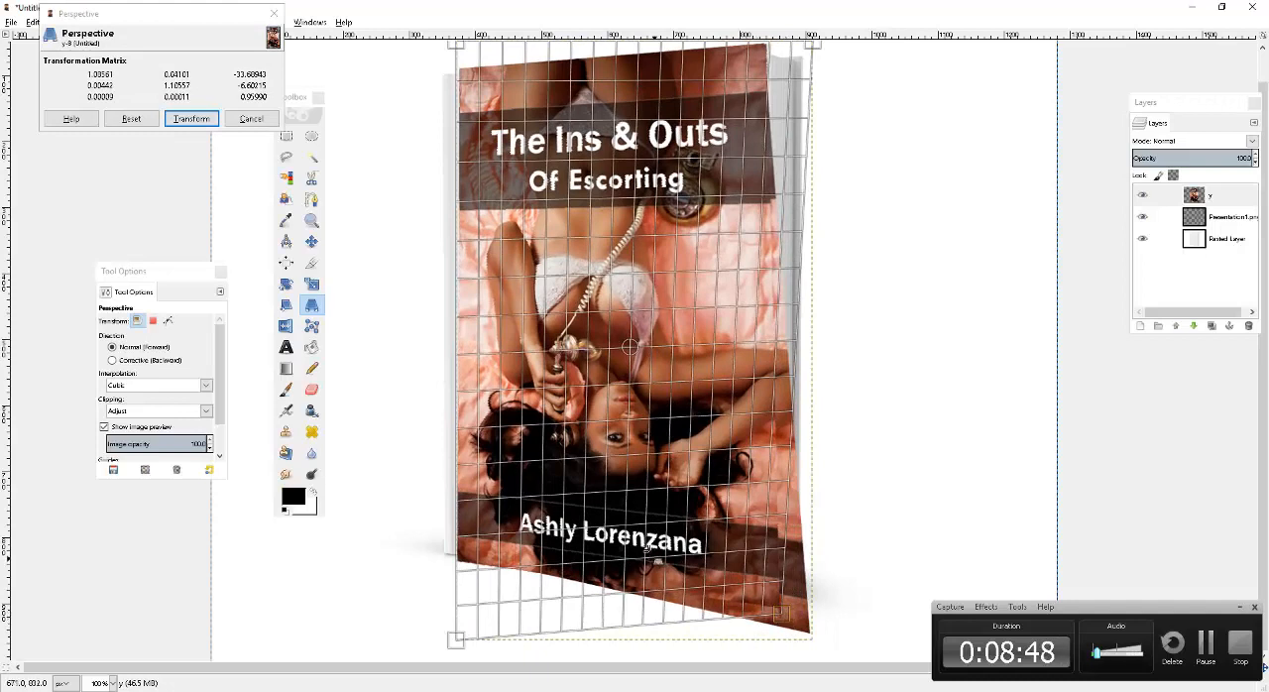
pyautogui.click(195, 118)
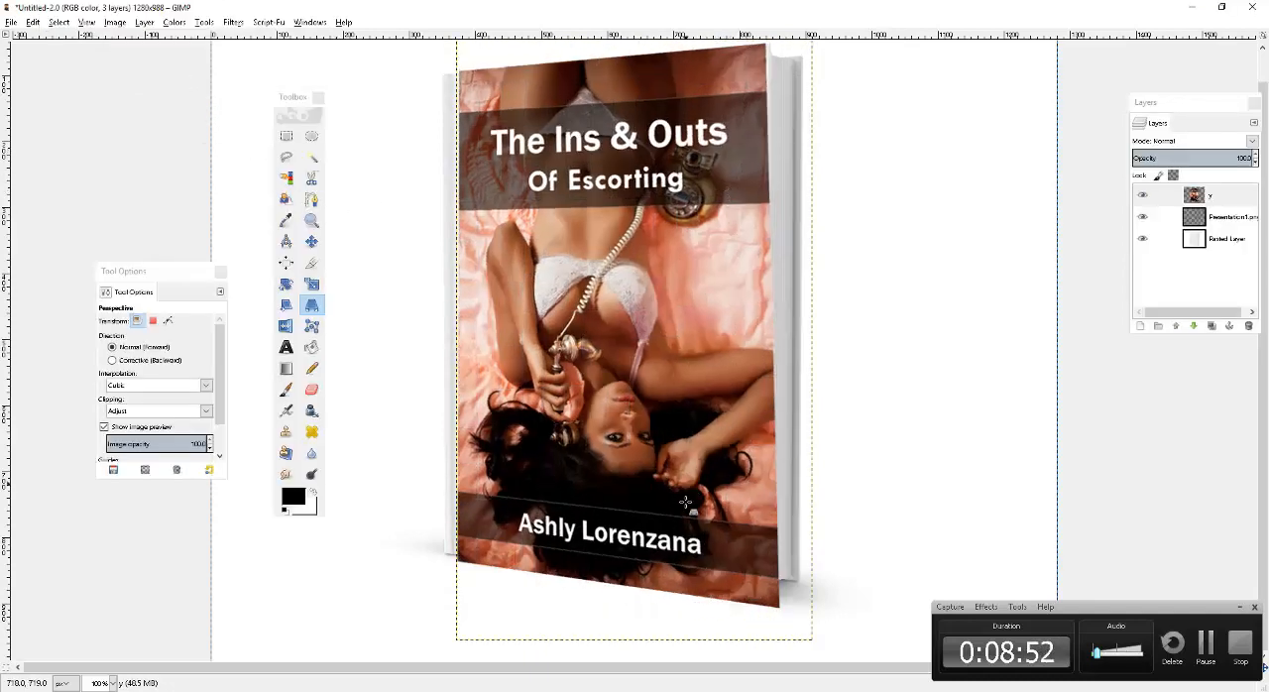
# Apply a Perspective transform to layer y that pulls its overhanging lower-right corner further up and inward onto the book's front.
pyautogui.click(686, 502)
pyautogui.moveTo(811, 639); pyautogui.dragTo(791, 614)
pyautogui.click(191, 119)
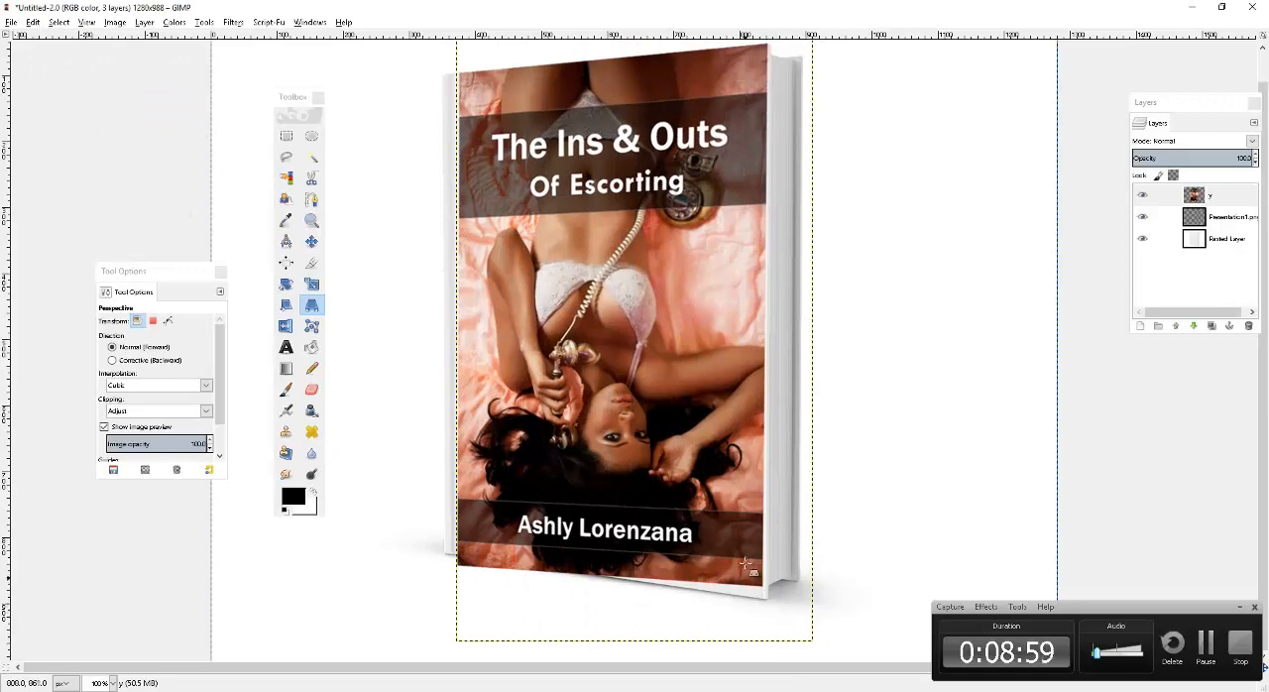
# Apply a Perspective transform that moves the cover's lower-right corner down and outward to meet the book's lower-right corner.
pyautogui.press('Tab')
pyautogui.click(781, 595)
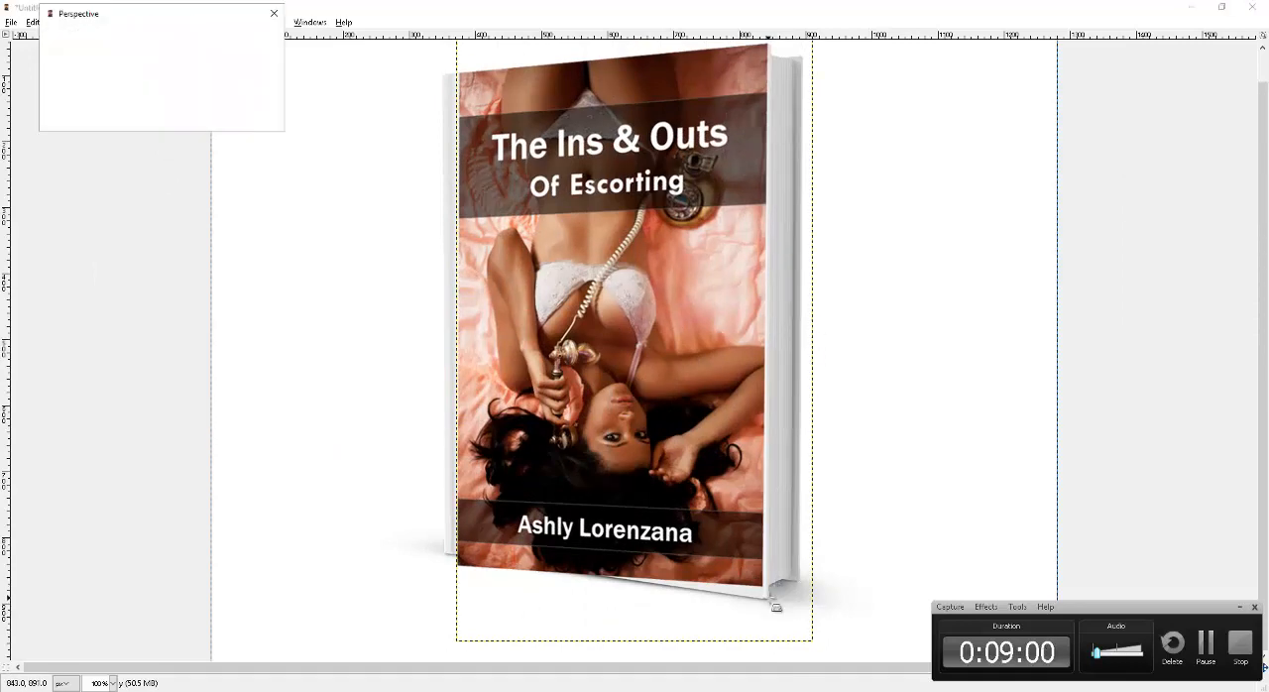
pyautogui.press('Tab')
pyautogui.moveTo(823, 657); pyautogui.dragTo(833, 678)
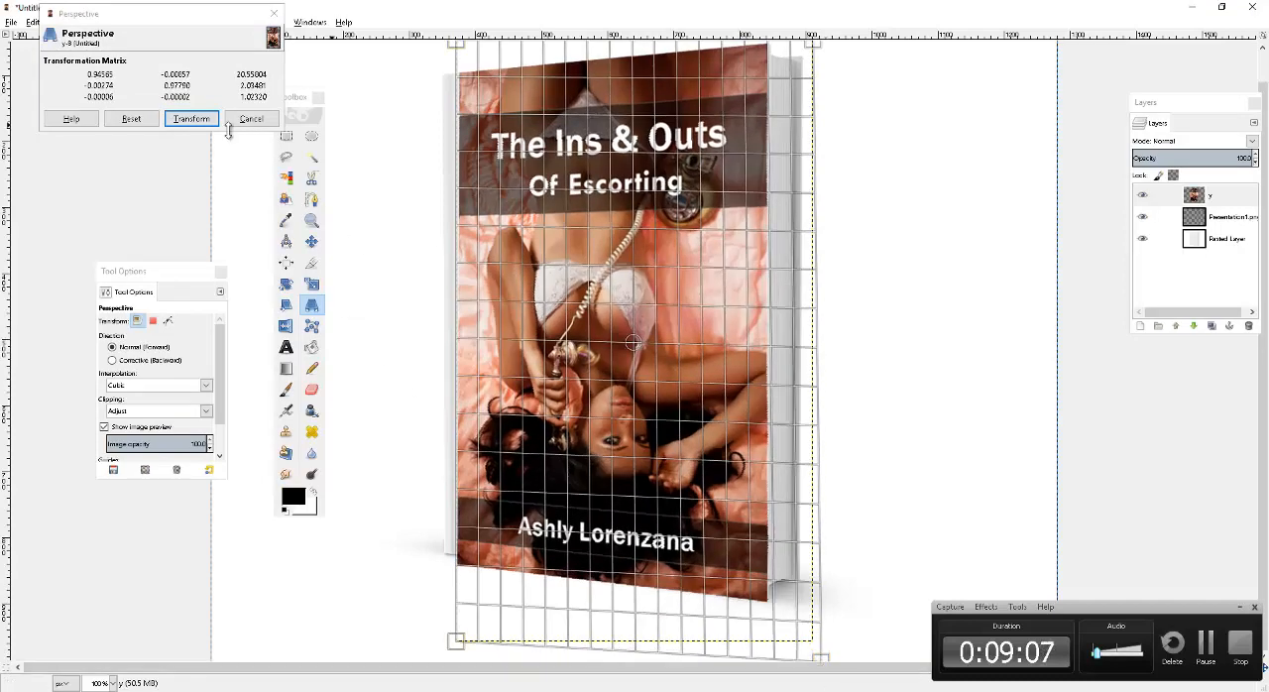
pyautogui.click(193, 119)
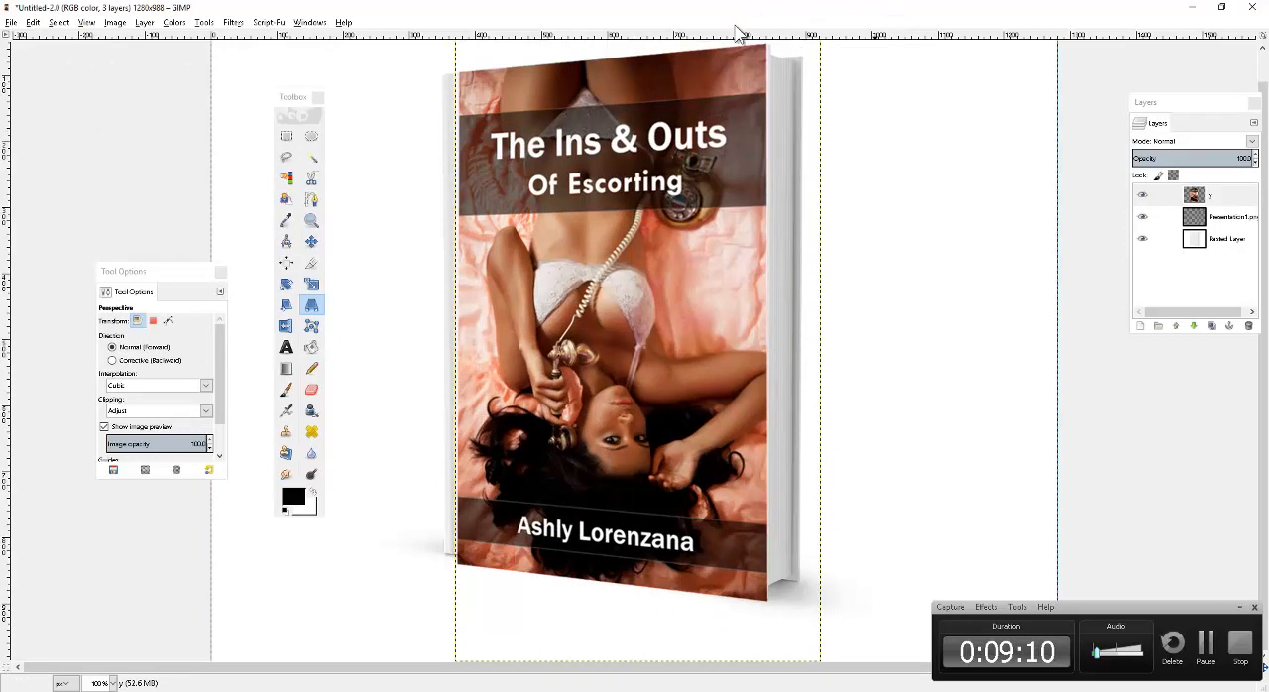
# Apply a Perspective transform that nudges the cover's lower-left corner slightly up and inward to the book's bottom edge.
pyautogui.click(502, 539)
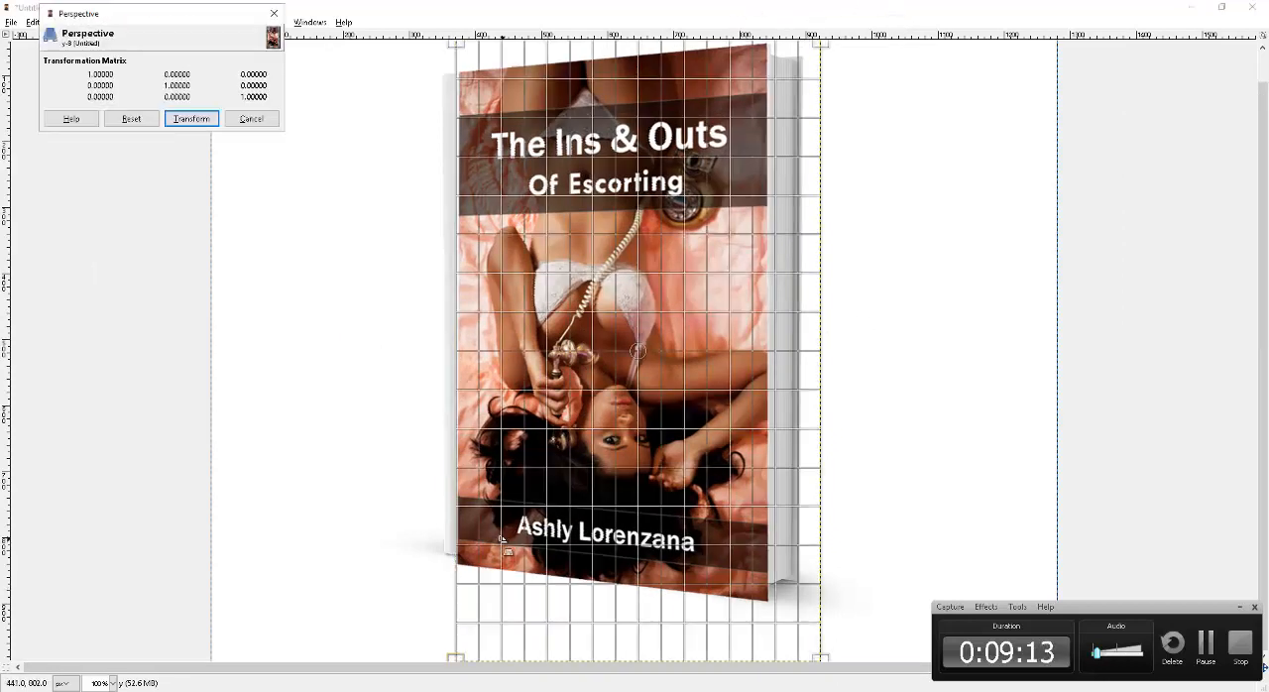
pyautogui.moveTo(454, 654); pyautogui.dragTo(462, 653)
pyautogui.click(187, 120)
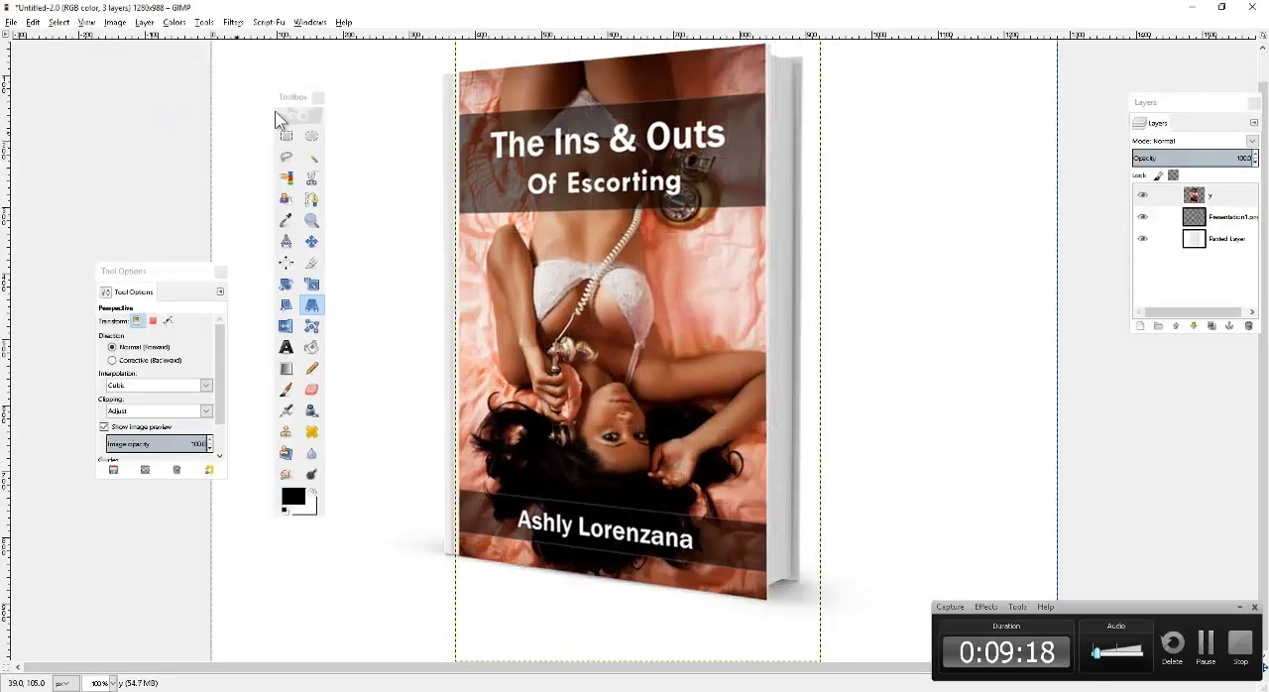
# Apply a Perspective transform to layer y that nudges its upper-left corner slightly inward.
pyautogui.click(475, 185)
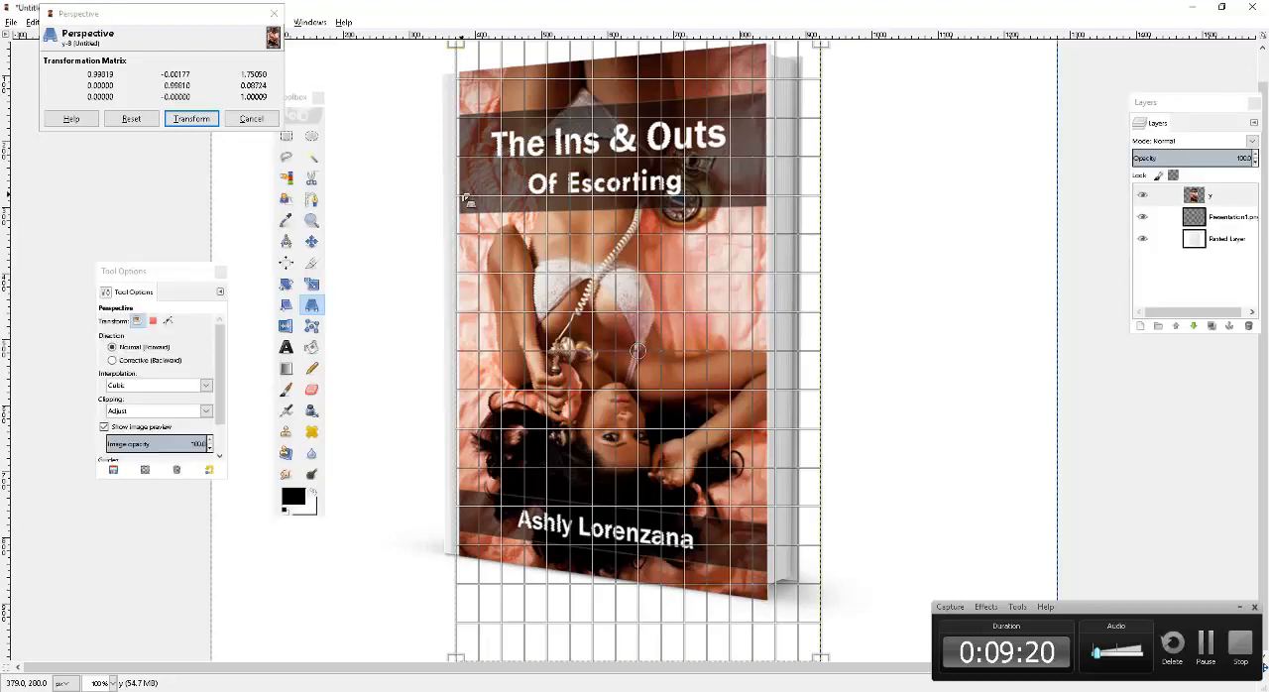
pyautogui.moveTo(466, 202); pyautogui.dragTo(473, 203)
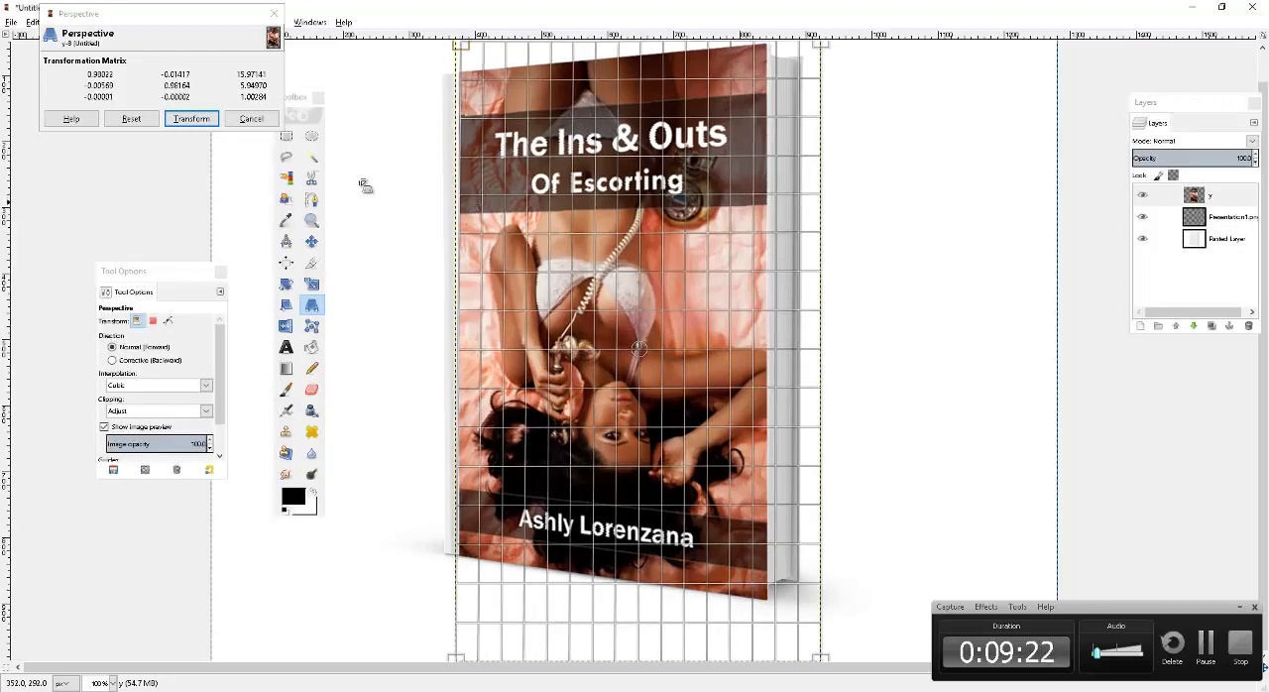
pyautogui.click(206, 121)
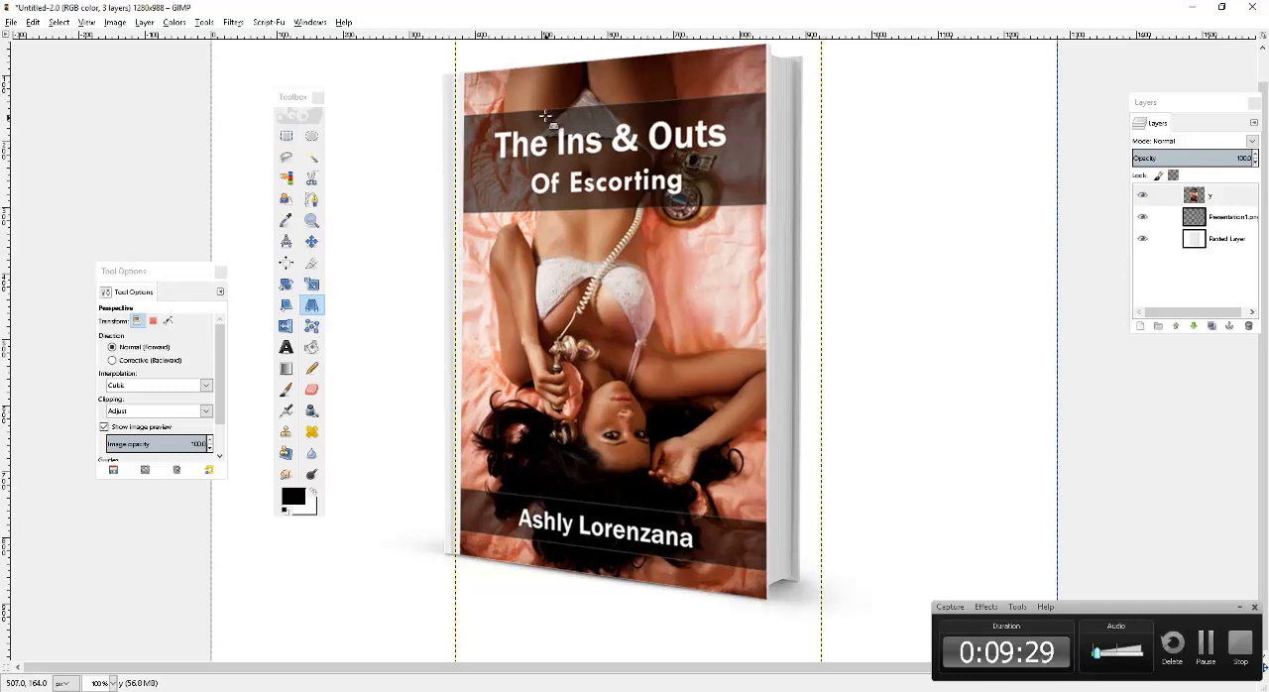
# Apply a Perspective transform that shifts the cover's upper-left corner outward to the spine edge of the book's front.
pyautogui.click(113, 23)
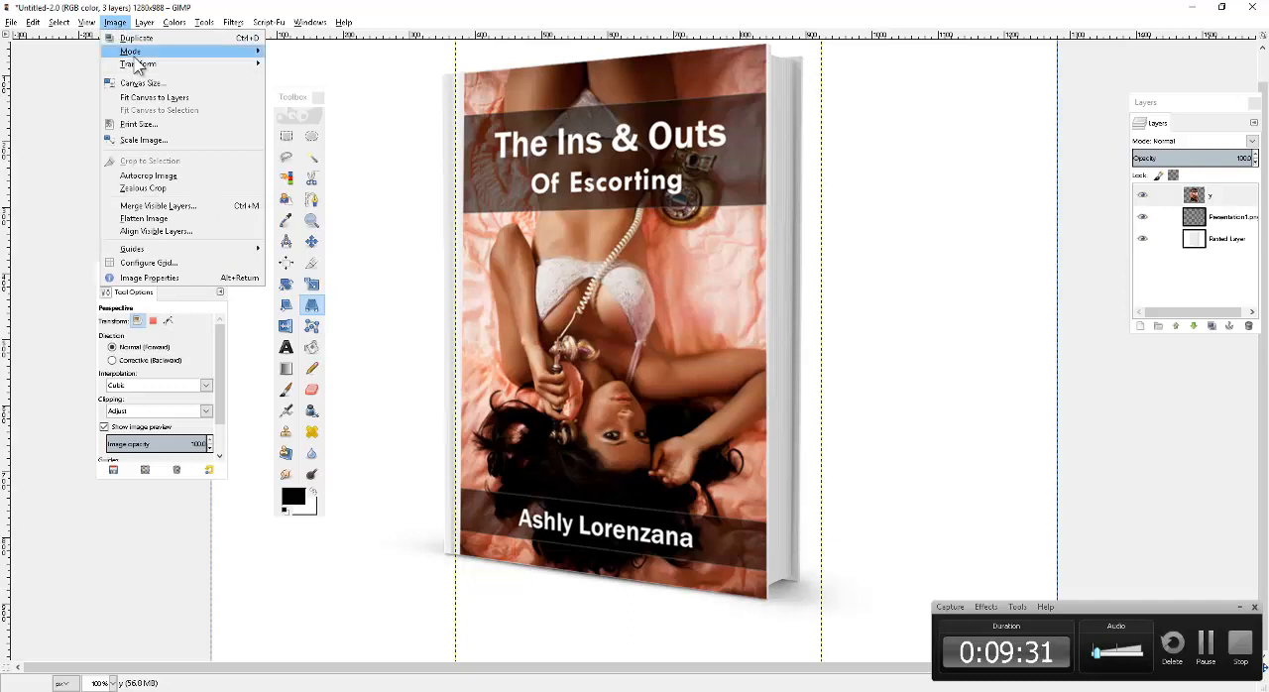
pyautogui.click(93, 24)
pyautogui.moveTo(160, 65)
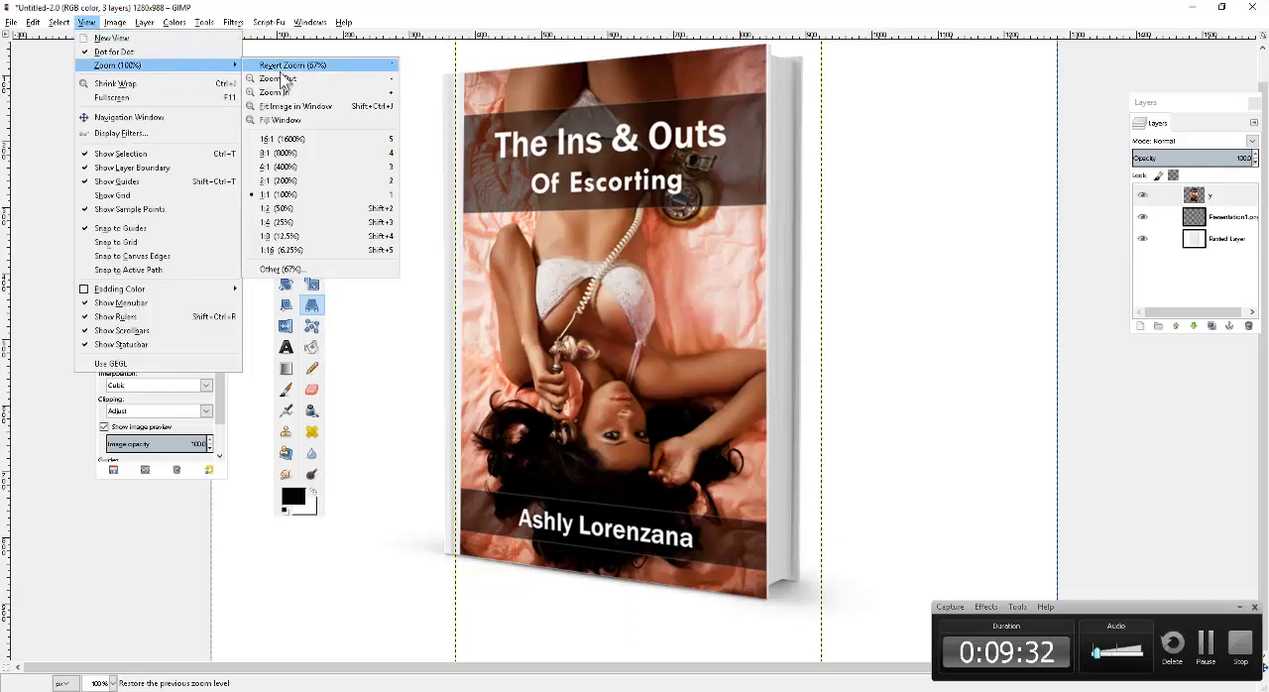
pyautogui.click(309, 182)
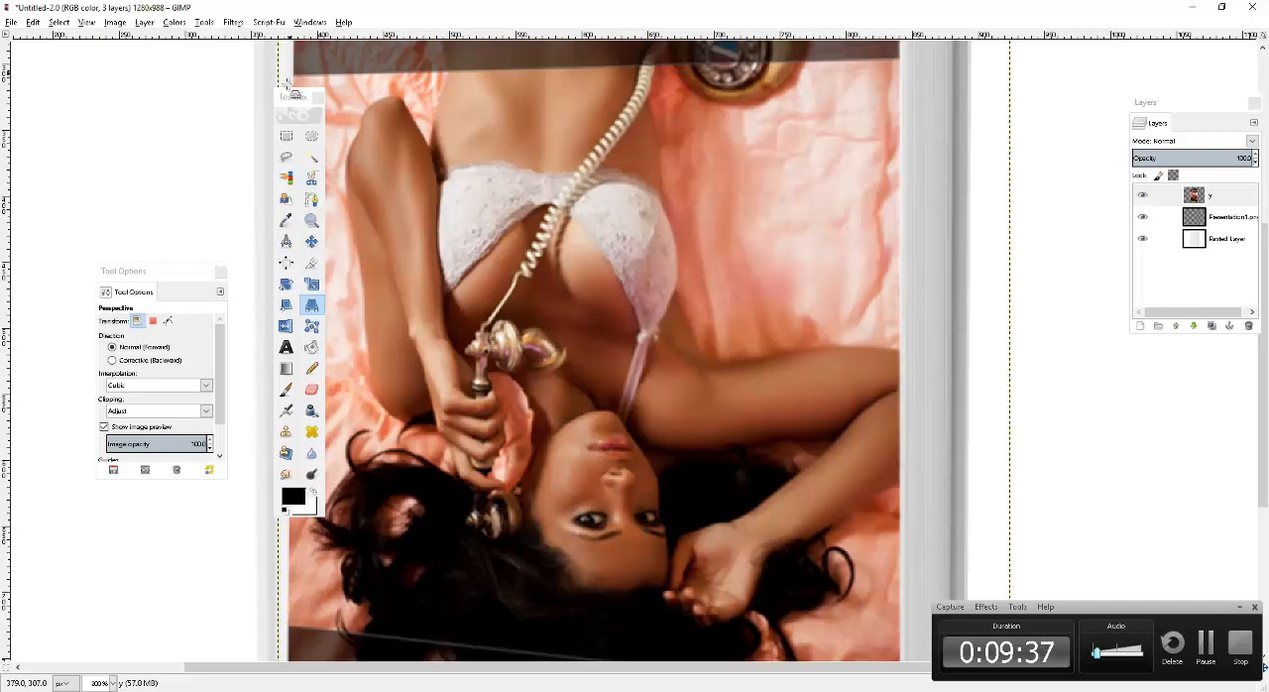
pyautogui.moveTo(303, 112); pyautogui.dragTo(95, 115)
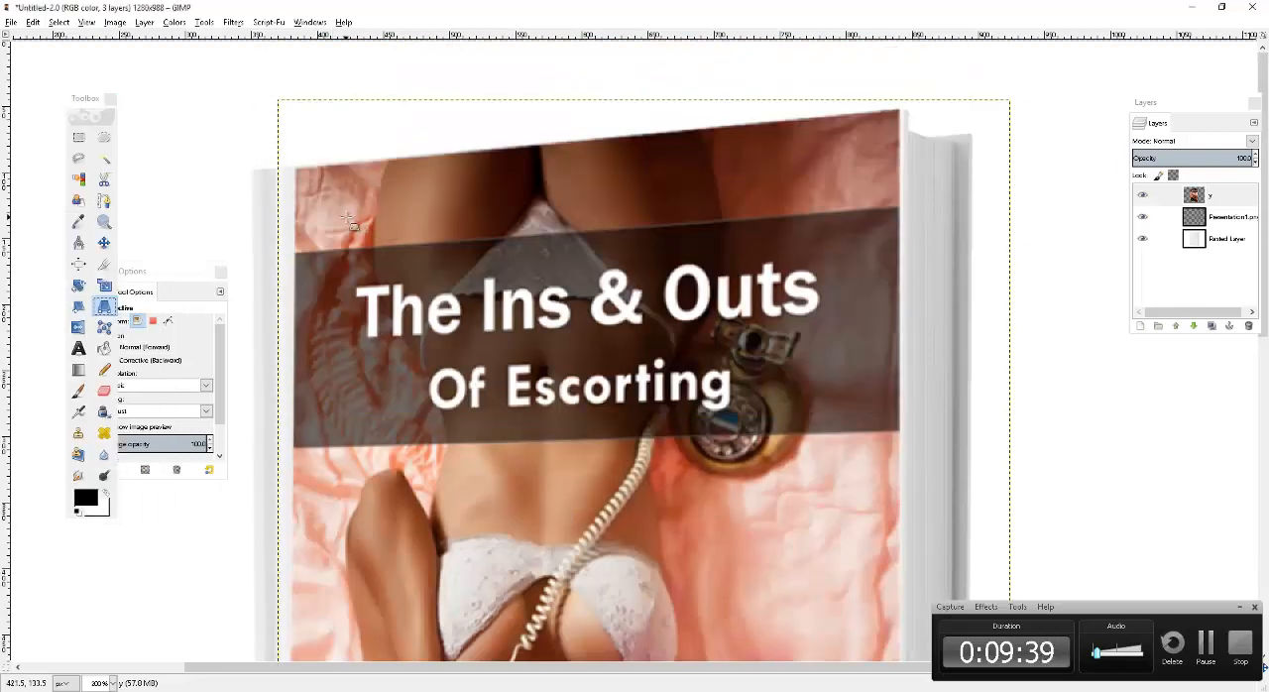
pyautogui.click(352, 220)
pyautogui.moveTo(308, 220); pyautogui.dragTo(289, 217)
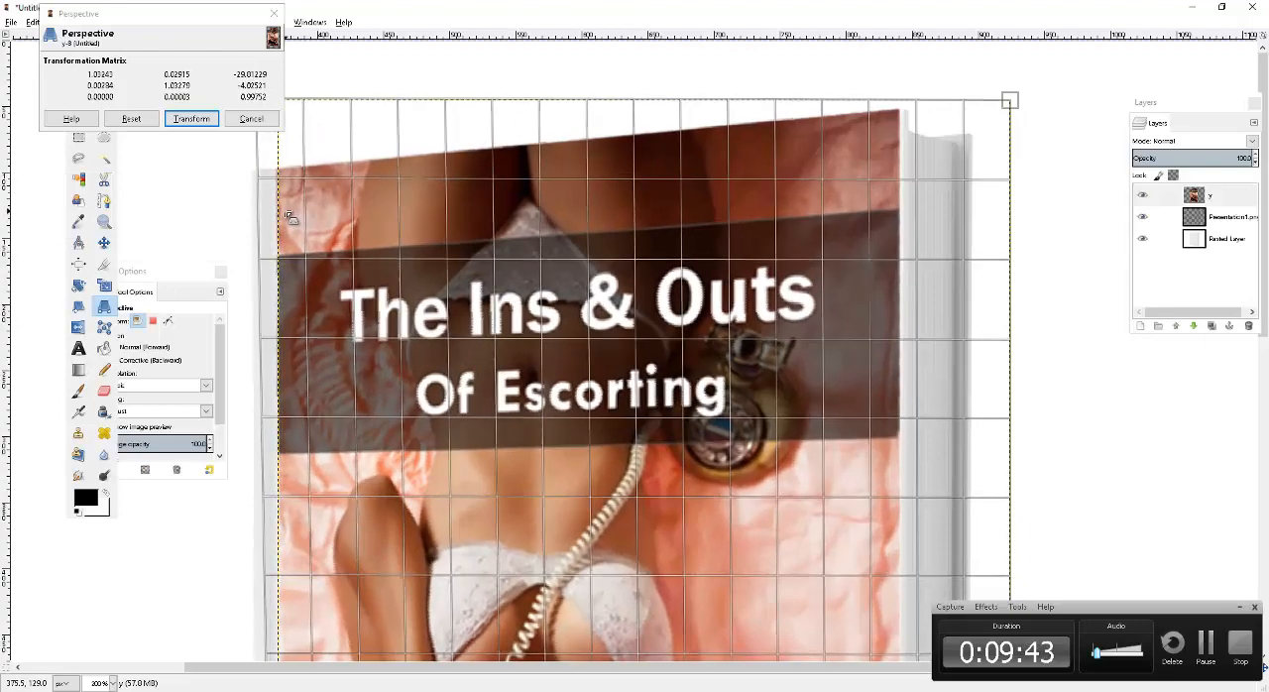
pyautogui.click(190, 121)
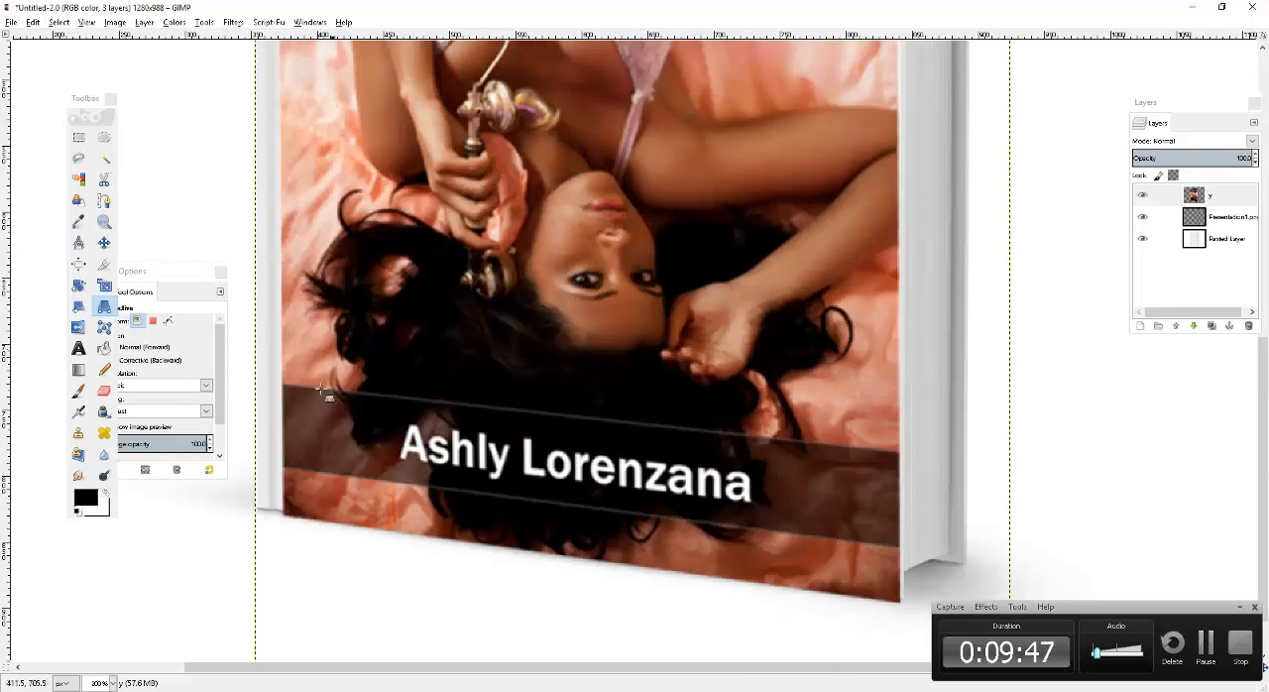
# Apply a Perspective transform that shifts the cover's lower-left corner slightly outward to line up with the spine edge.
pyautogui.click(322, 441)
pyautogui.moveTo(280, 468)
pyautogui.mouseDown()
pyautogui.moveTo(271, 461)
pyautogui.moveTo(276, 484)
pyautogui.mouseUp()
pyautogui.click(194, 120)
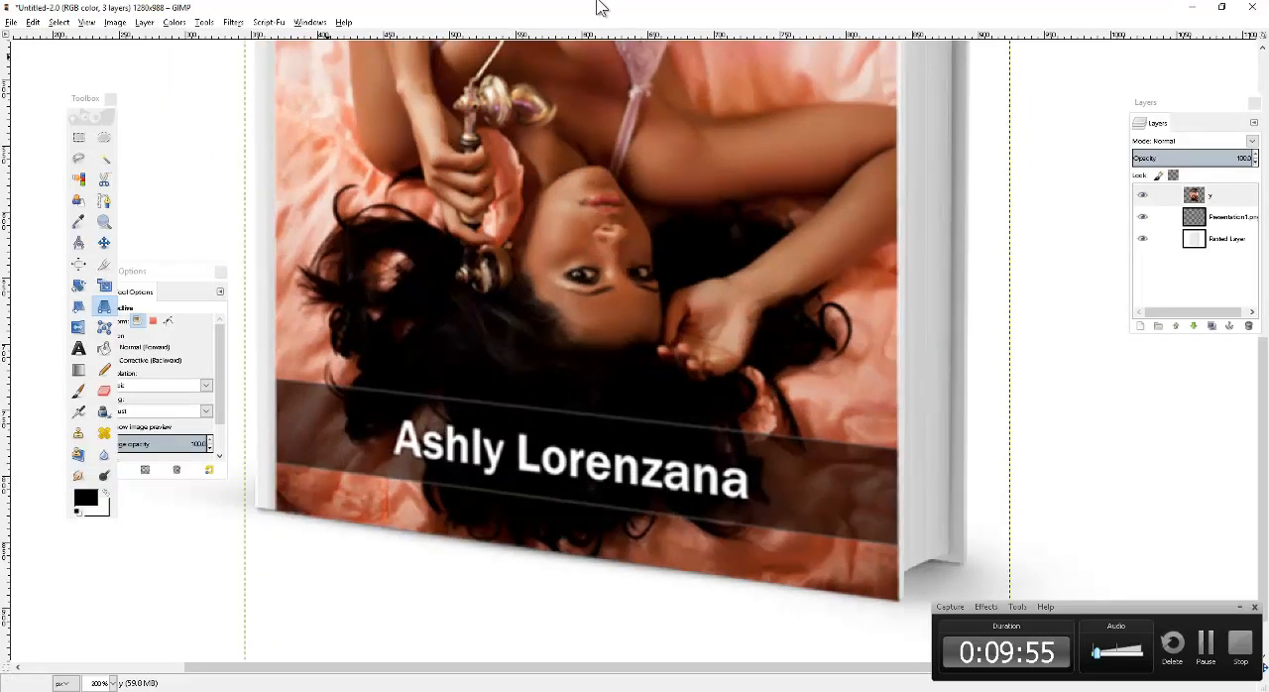
# Apply a Perspective transform that nudges the cover's upper-right corner slightly outward to the front's right edge.
pyautogui.scroll(10, 1029, 289)
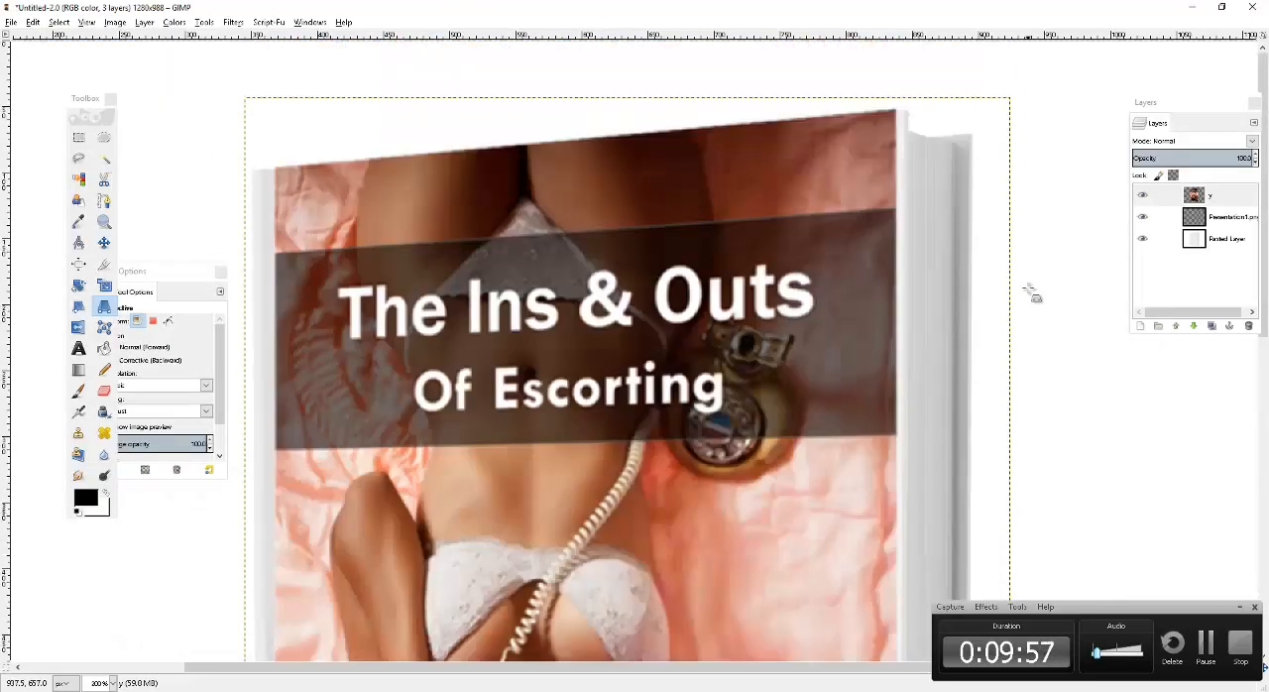
pyautogui.click(934, 108)
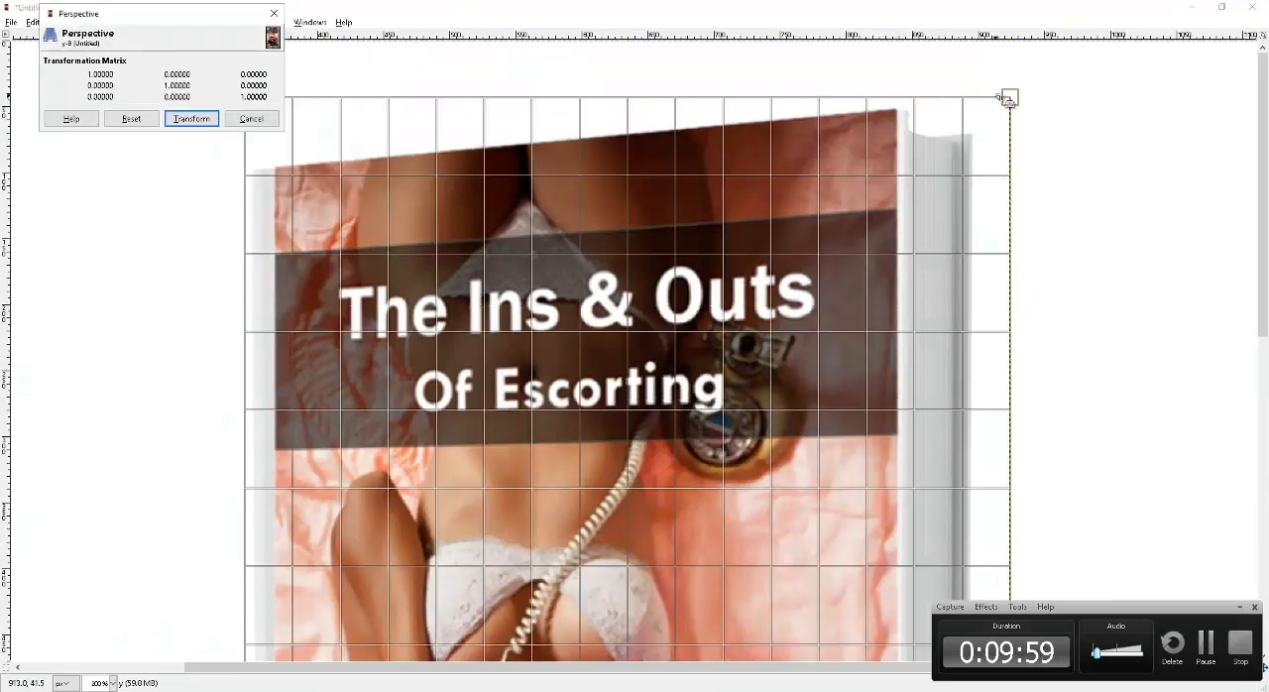
pyautogui.moveTo(1005, 99); pyautogui.dragTo(1013, 96)
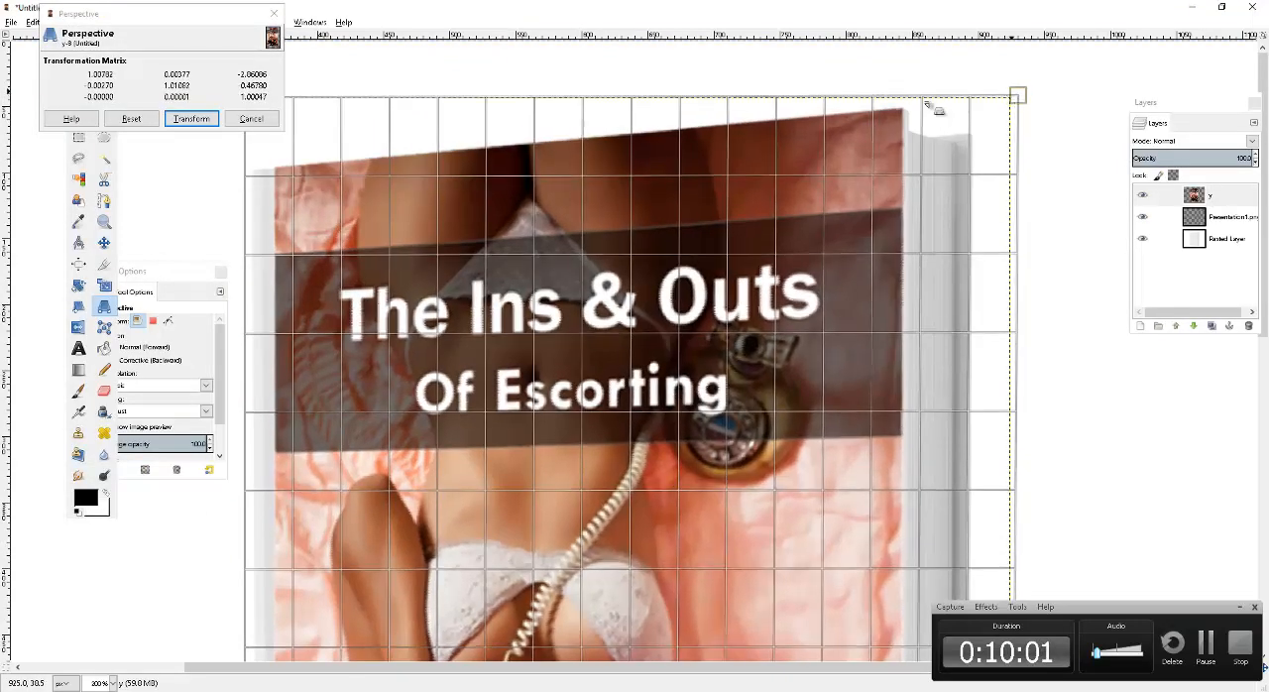
pyautogui.click(191, 119)
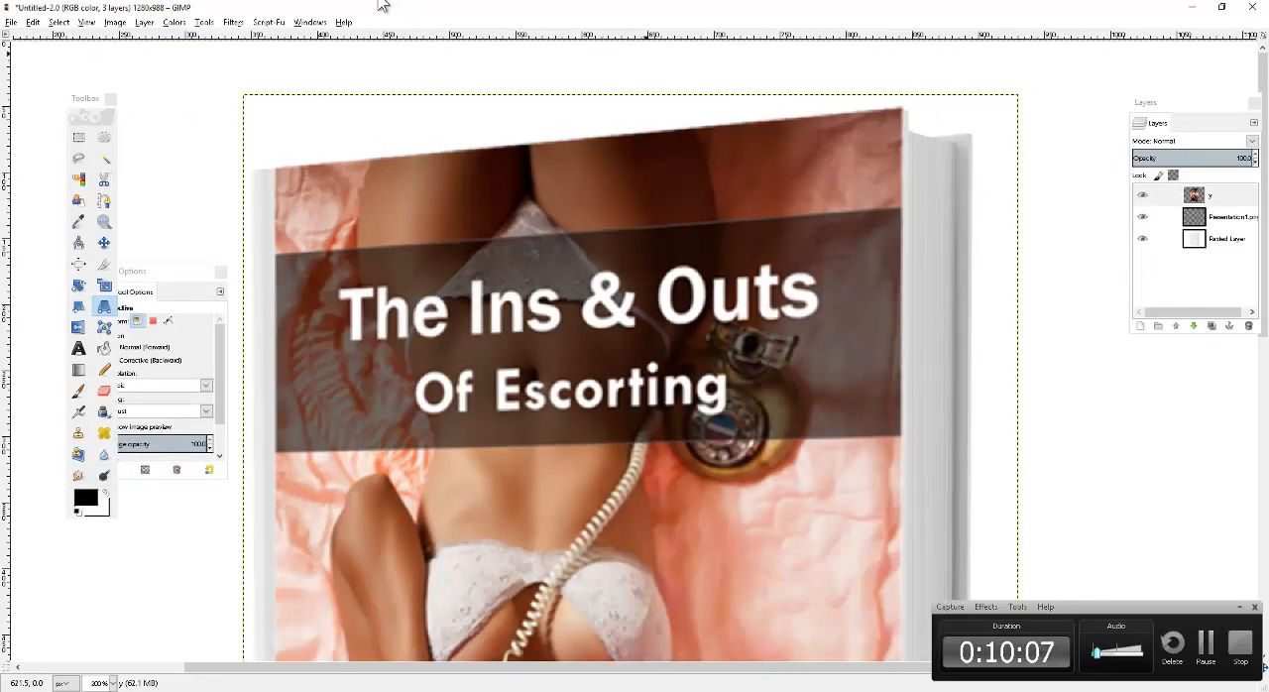
# Merge cover layer y down into Presentation1.png, and merge that combined layer down into Pasted Layer.
pyautogui.click(87, 22)
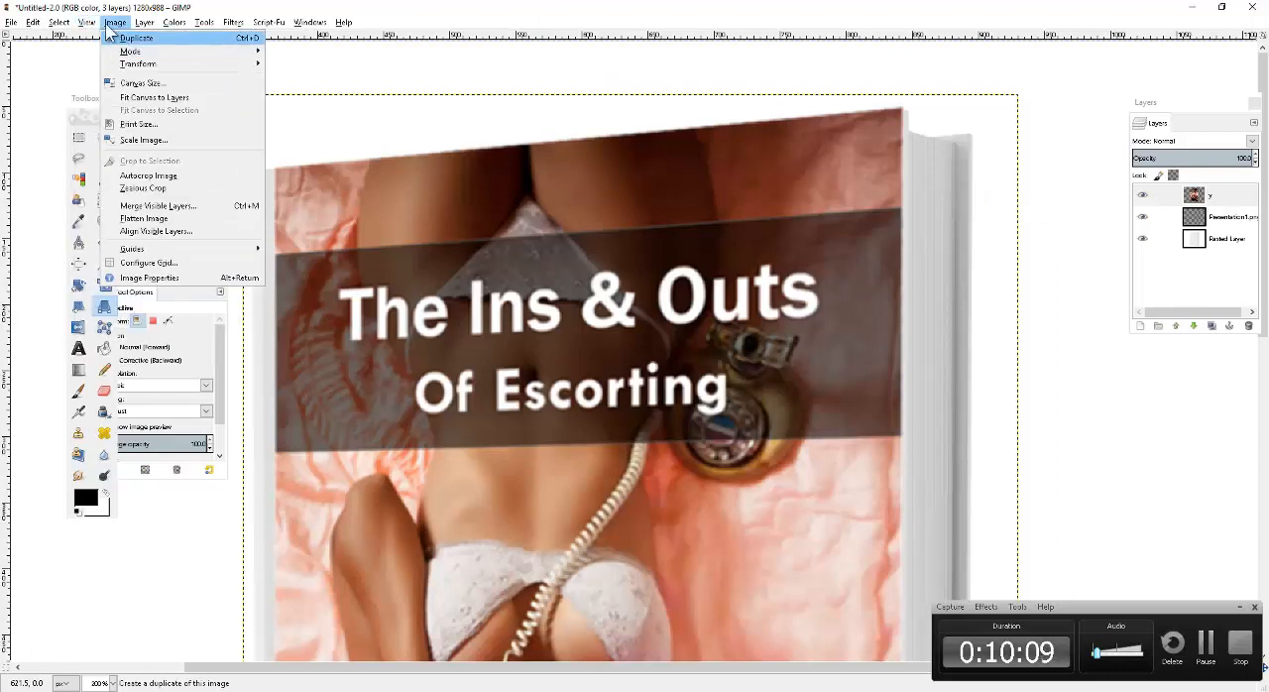
pyautogui.moveTo(104, 69)
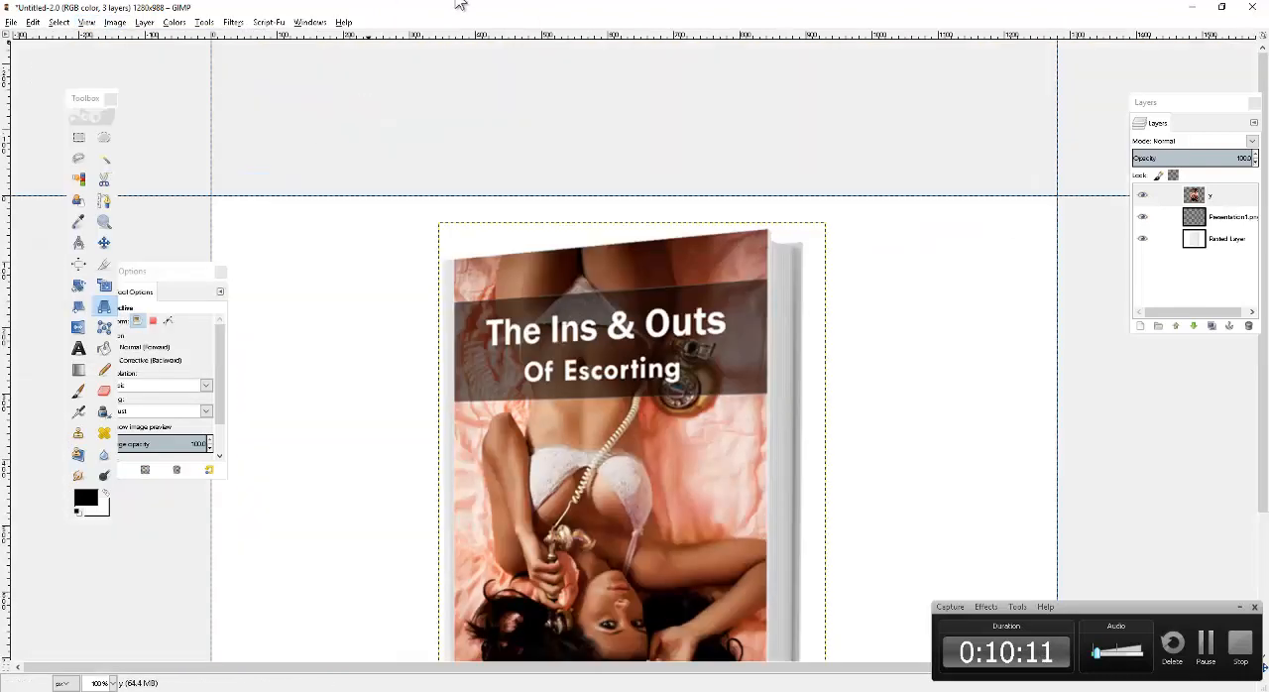
pyautogui.click(288, 196)
pyautogui.scroll(-4, 907, 128)
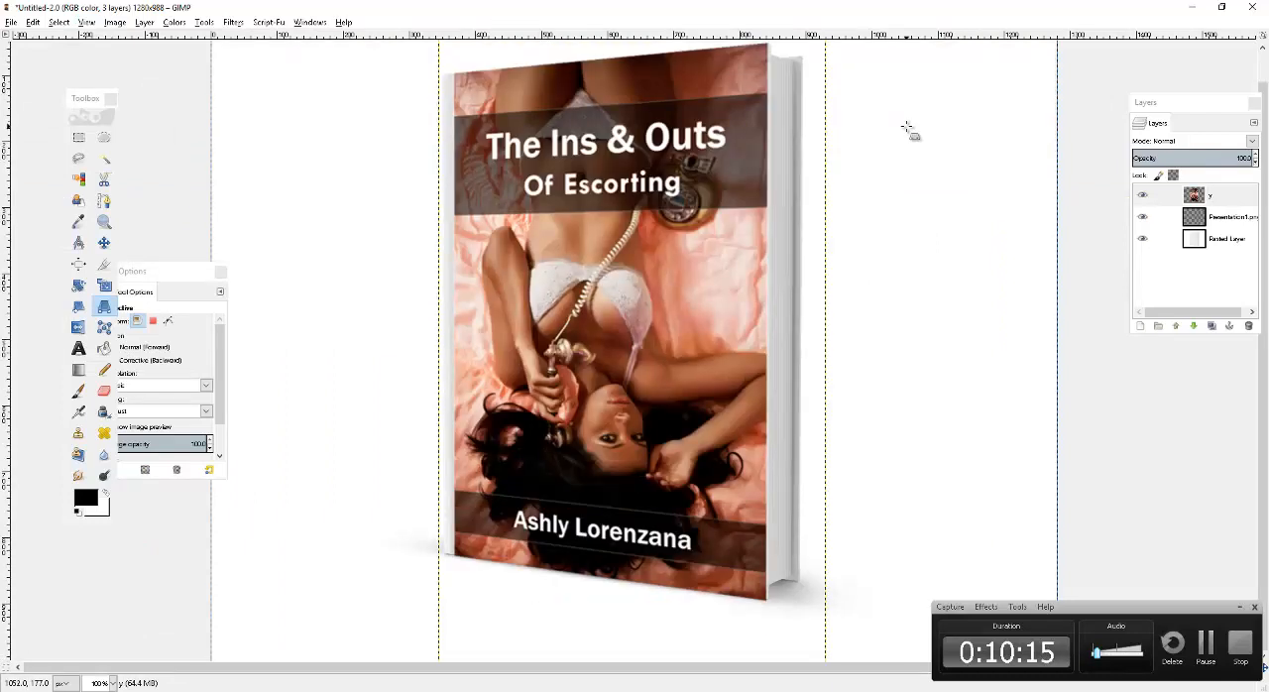
pyautogui.moveTo(1210, 197)
pyautogui.mouseDown()
pyautogui.moveTo(1227, 221)
pyautogui.moveTo(1211, 228)
pyautogui.moveTo(1216, 201)
pyautogui.mouseUp()
pyautogui.rightClick(1212, 196)
pyautogui.click(1125, 291)
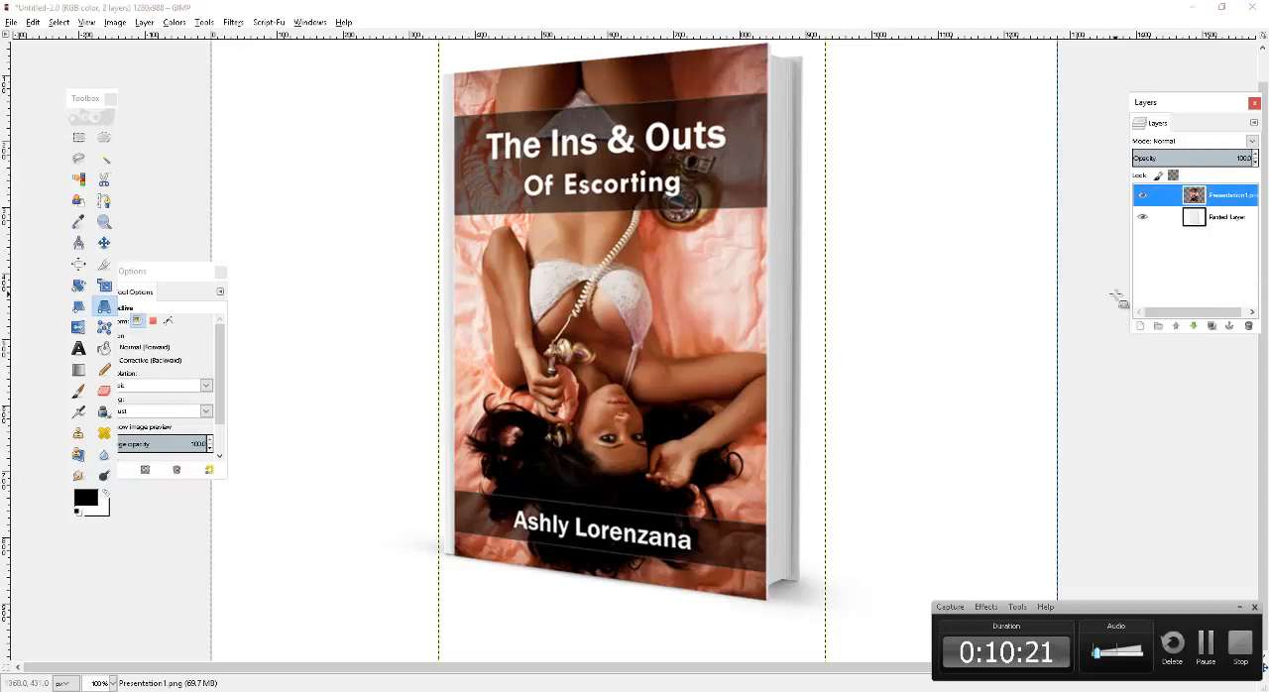
pyautogui.rightClick(1236, 195)
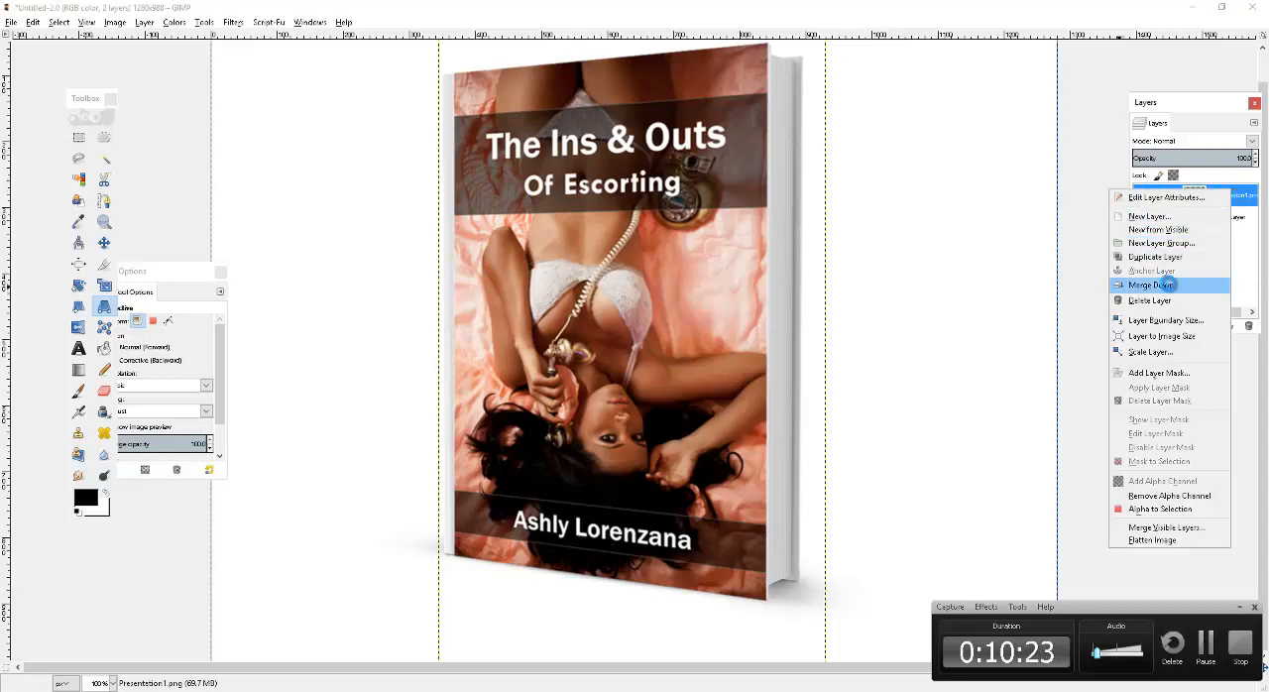
pyautogui.click(1170, 281)
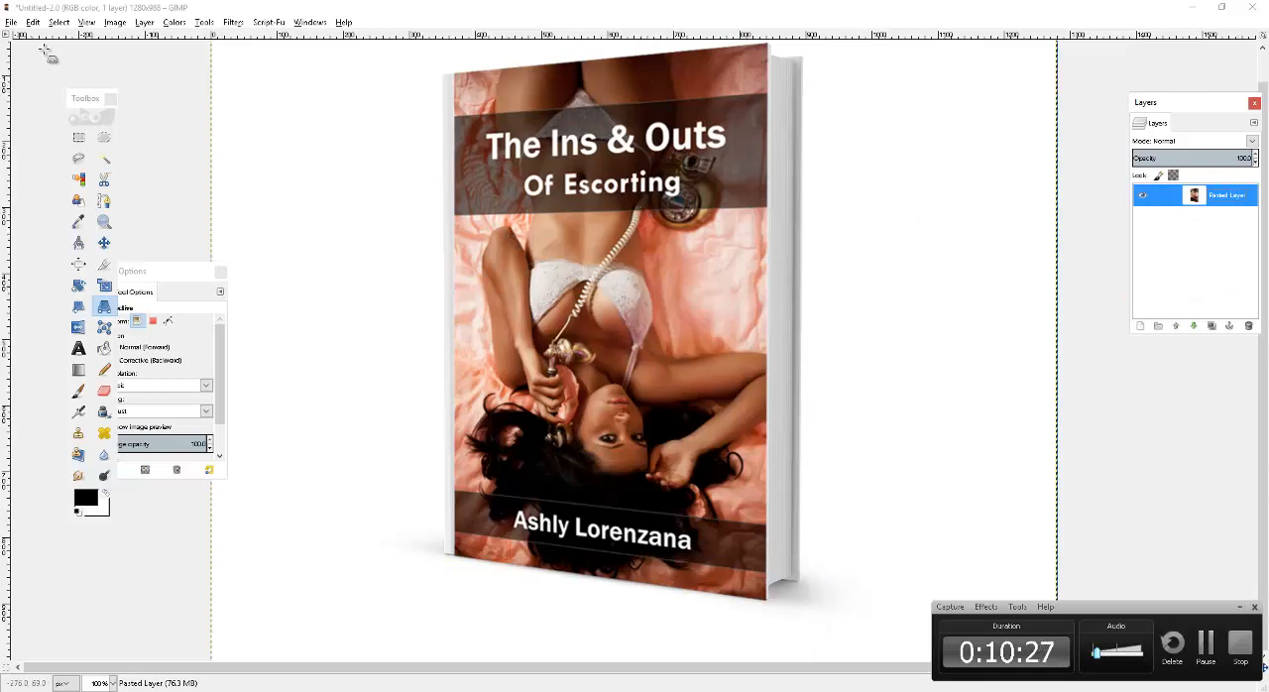
# View the entire merged book mockup at 50% zoom.
pyautogui.click(88, 22)
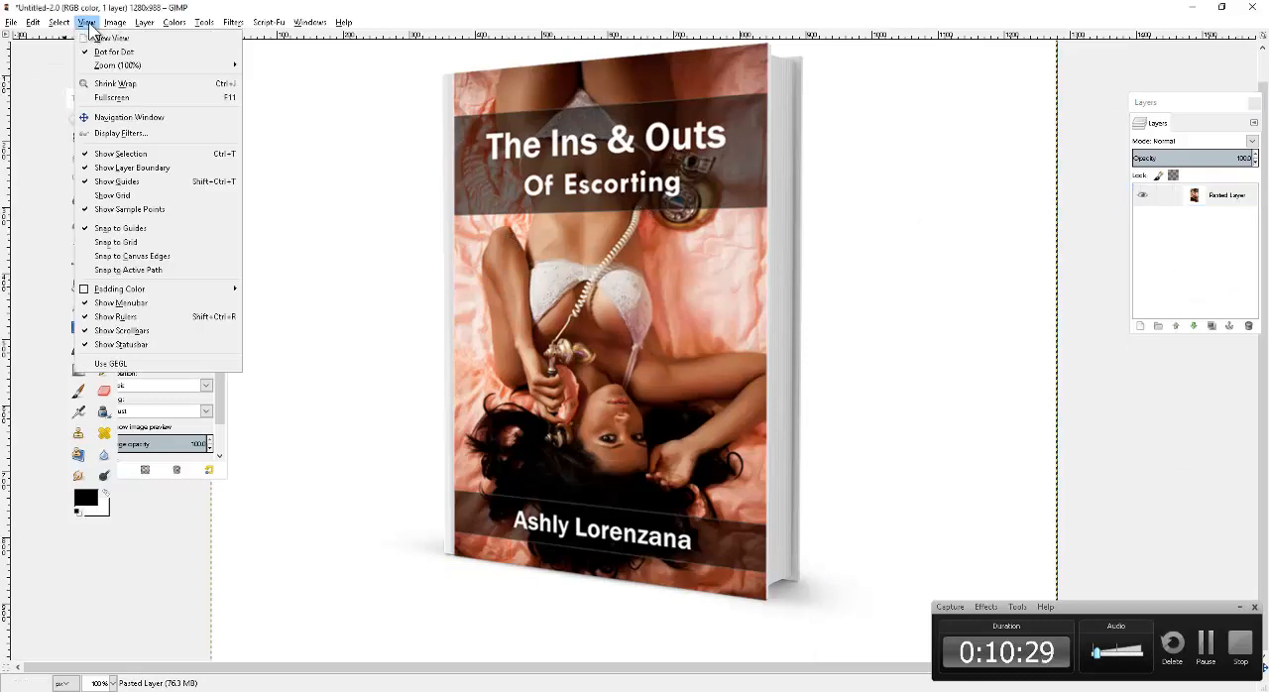
pyautogui.moveTo(159, 65)
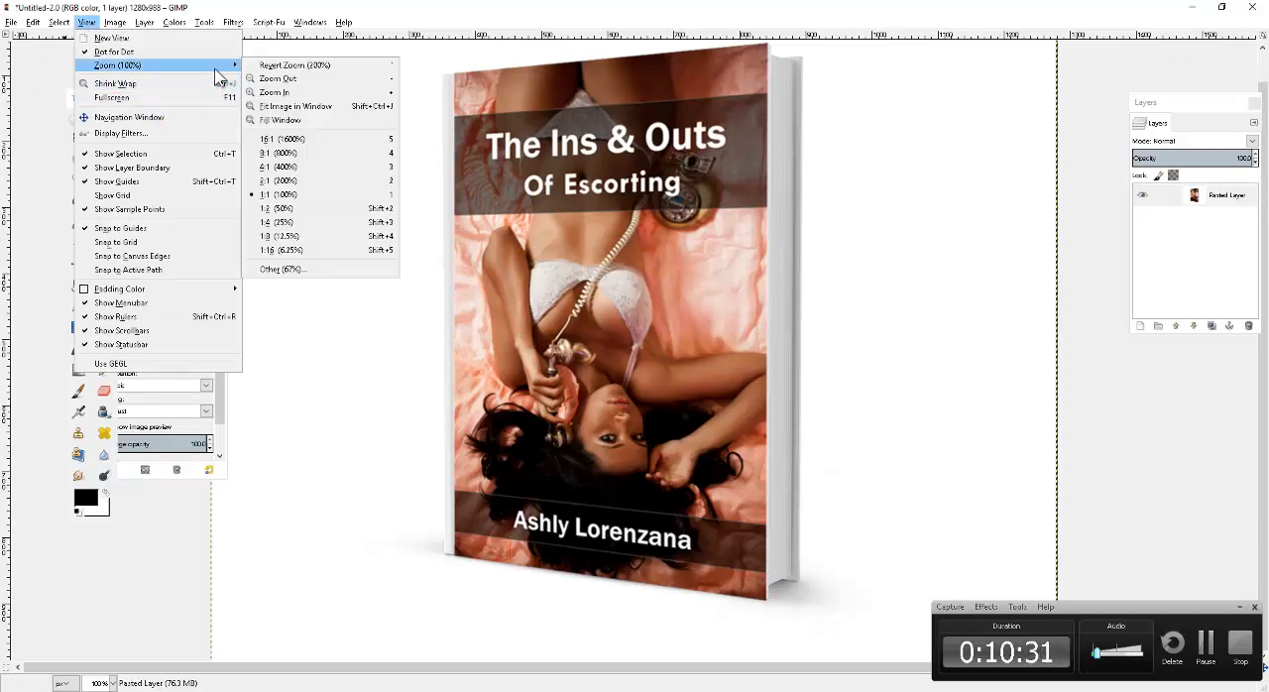
pyautogui.click(308, 208)
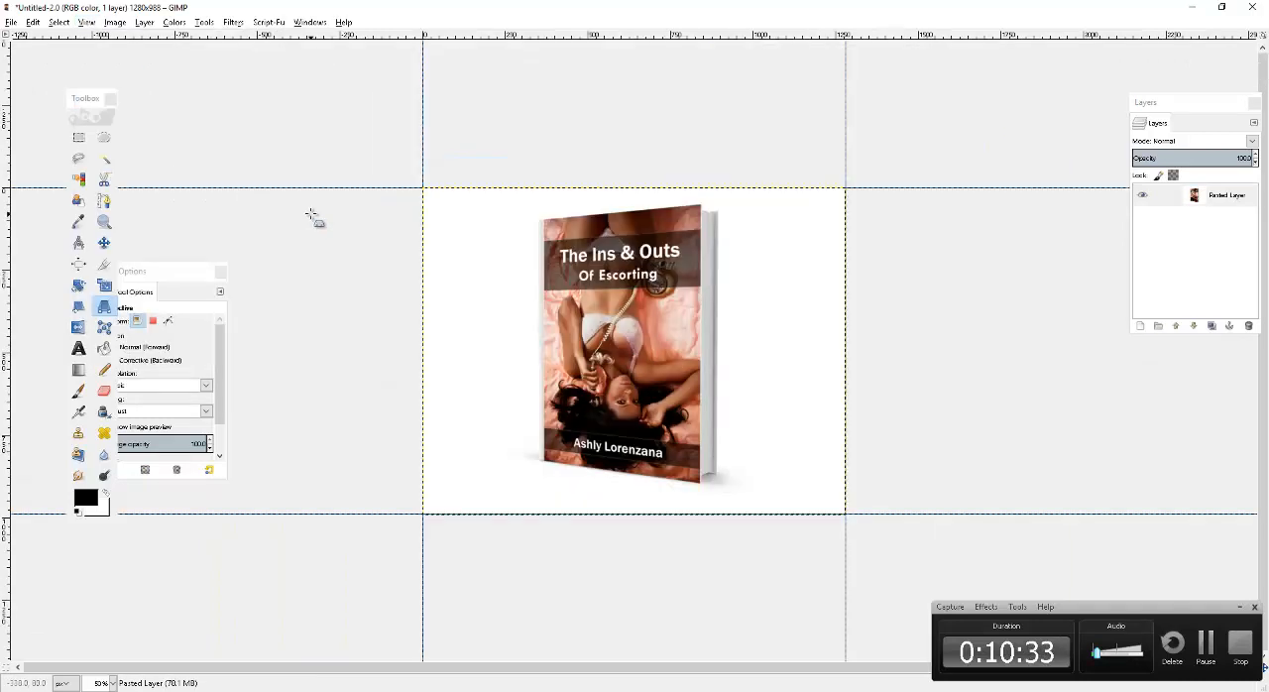